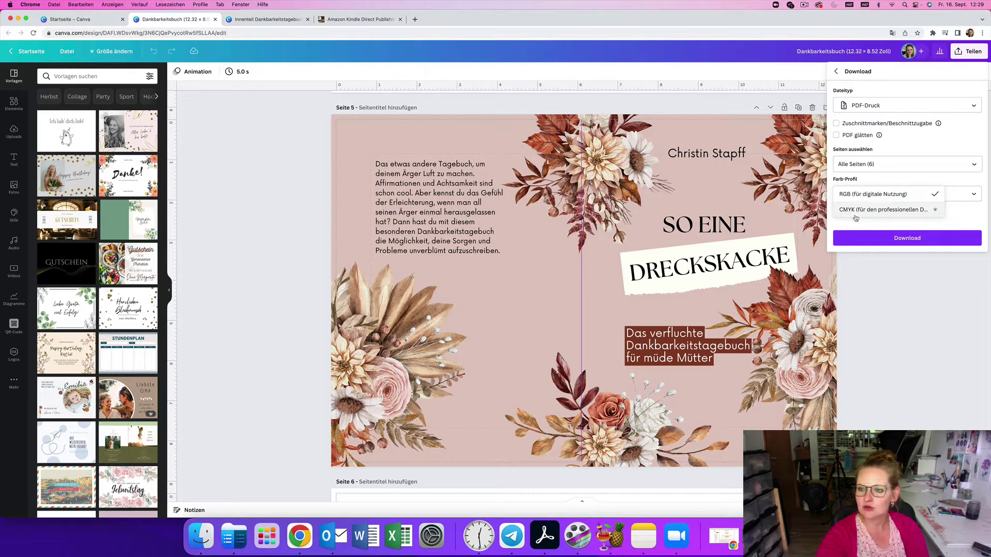
# - Download all pages of the book cover design as PDF-Druck with the CMYK colour profile for professional printing
pyautogui.click(896, 210)
pyautogui.click(868, 236)
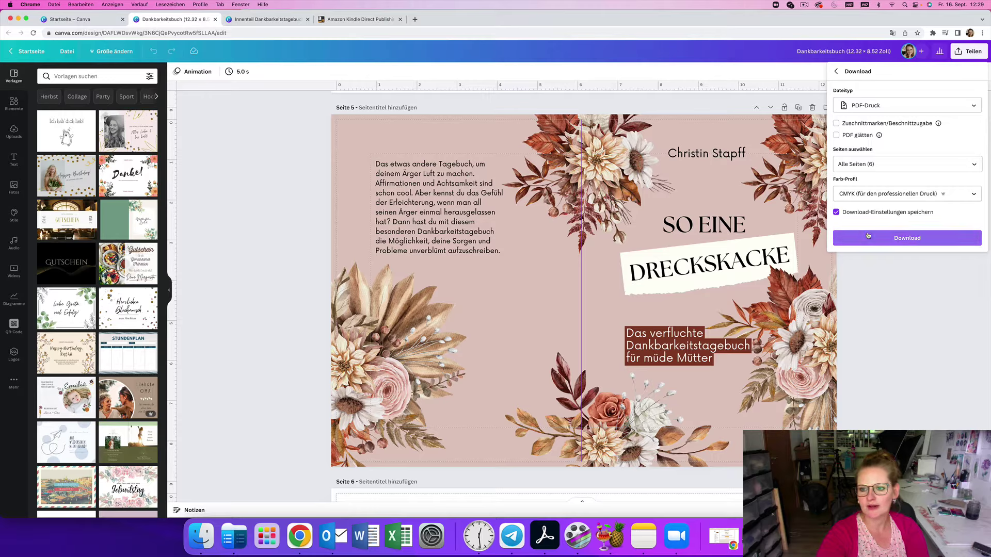
pyautogui.click(879, 237)
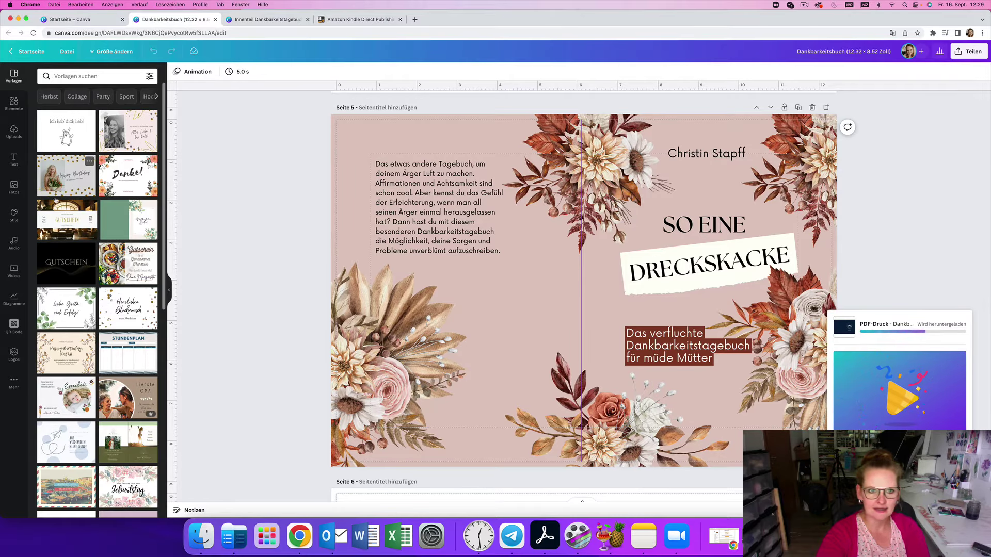
# - Switch to the "Innenteil Dankbarkeitstagebuch müde Mütter" design and review its page overview and the diary pages from page 9 onward
pyautogui.click(257, 22)
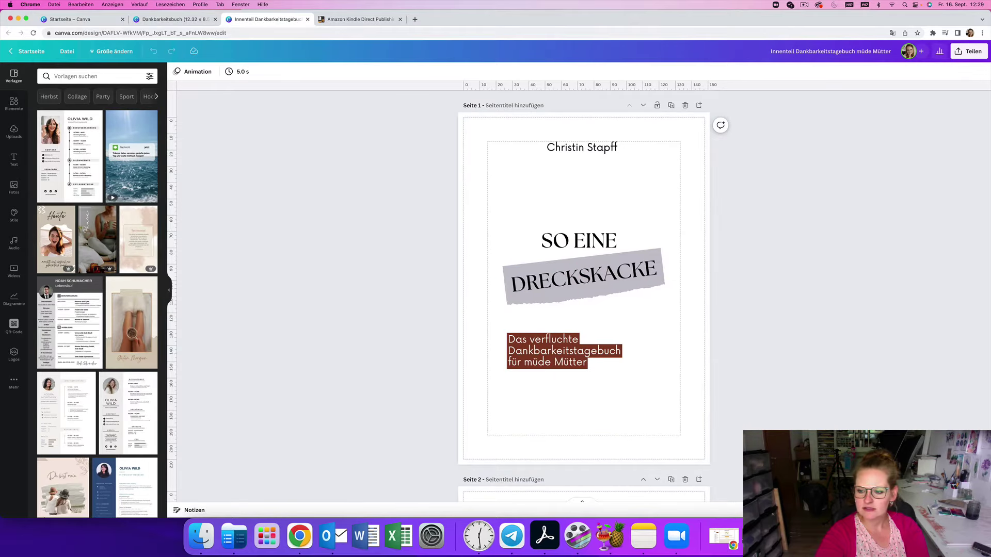
pyautogui.click(970, 510)
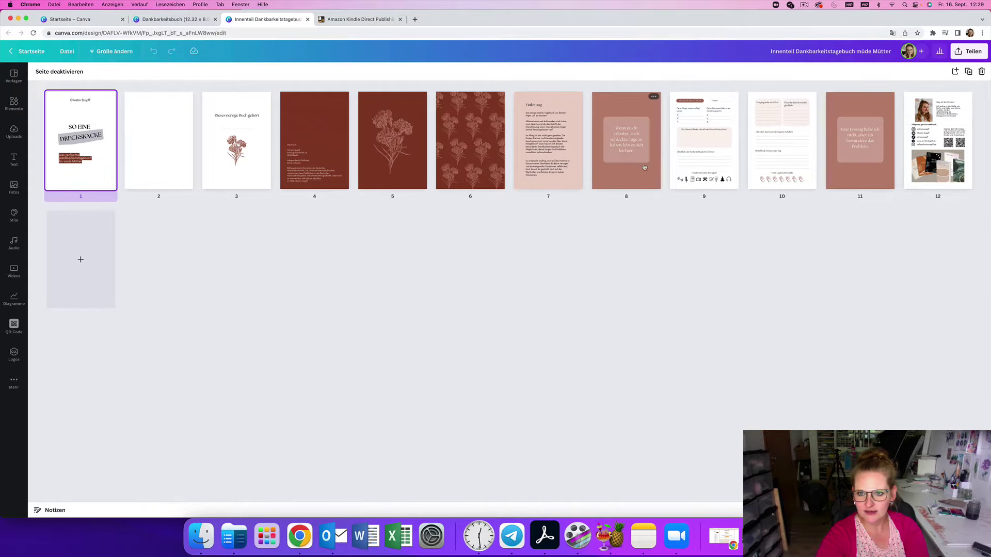
pyautogui.doubleClick(702, 144)
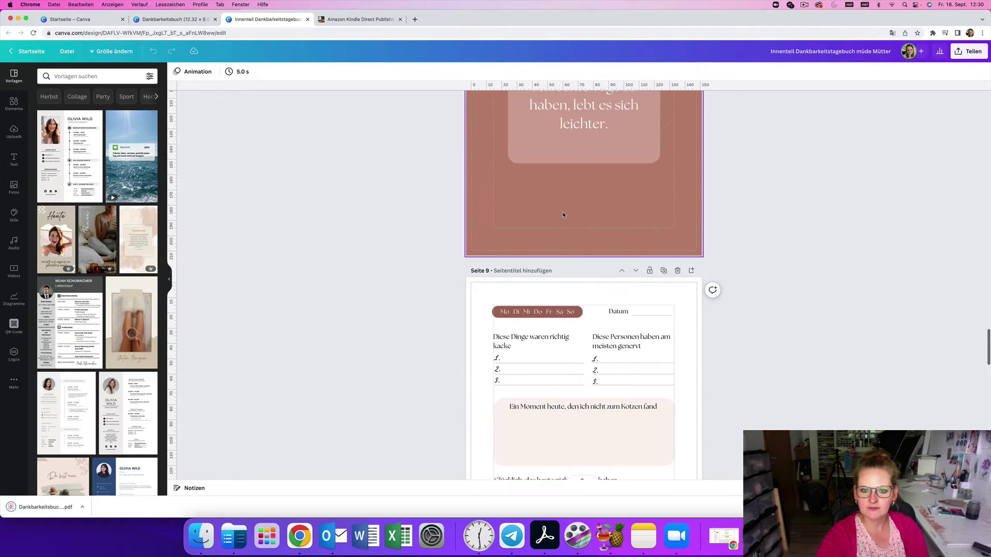
pyautogui.scroll(-3, 563, 215)
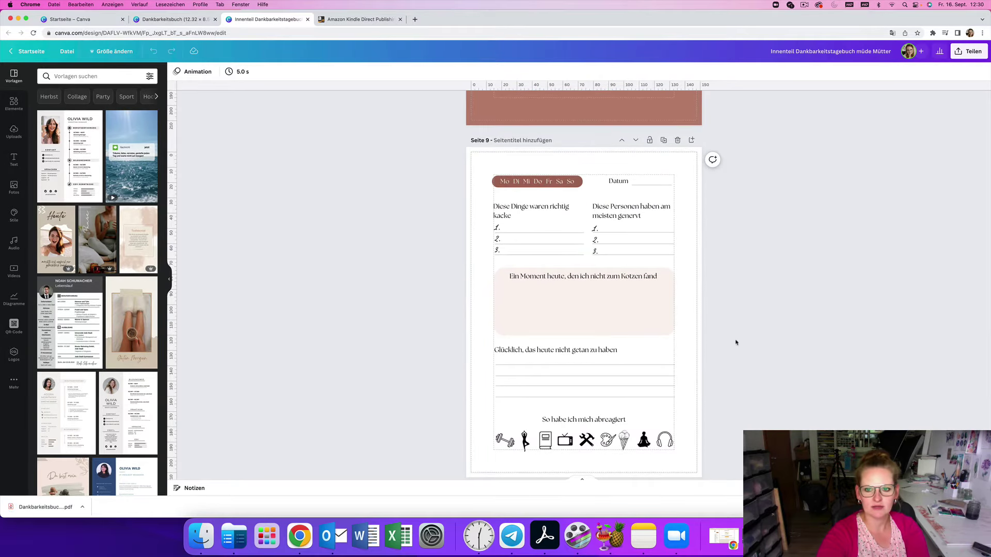
pyautogui.scroll(-8, 735, 342)
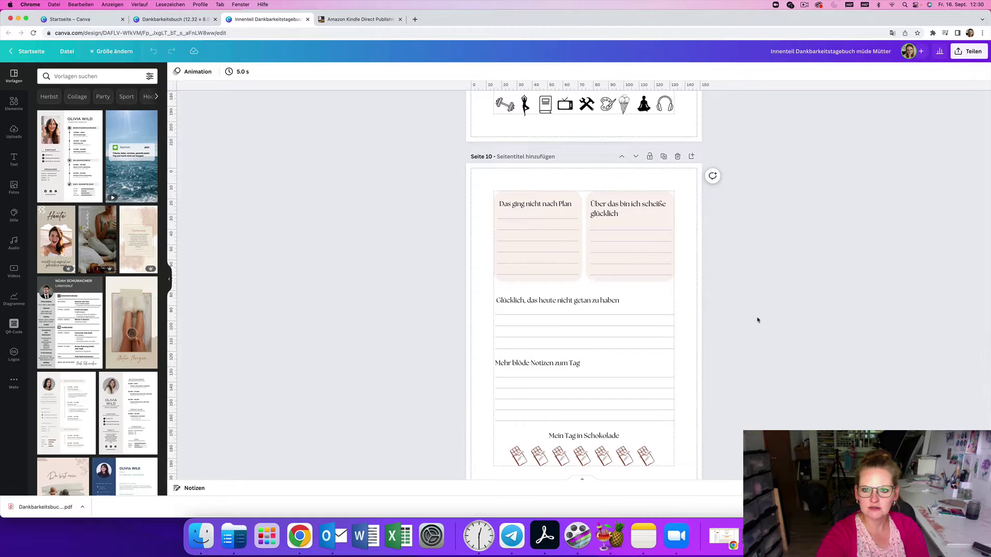
pyautogui.scroll(5, 755, 314)
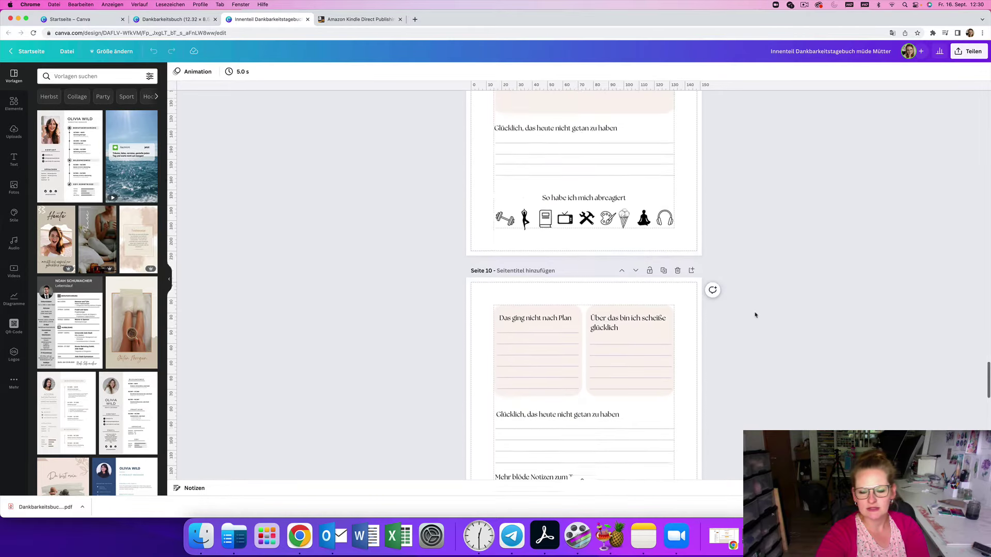
pyautogui.scroll(1, 754, 315)
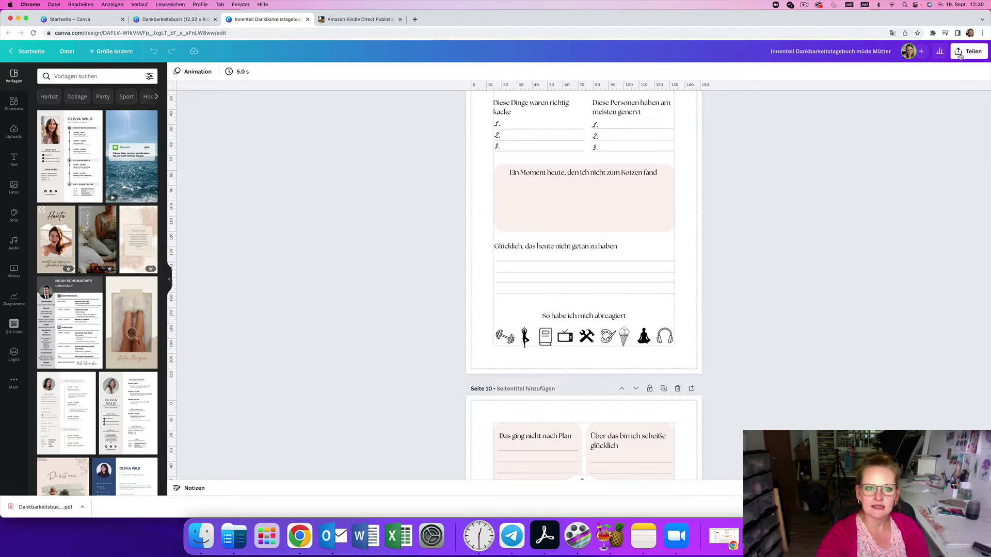
pyautogui.scroll(3, 591, 216)
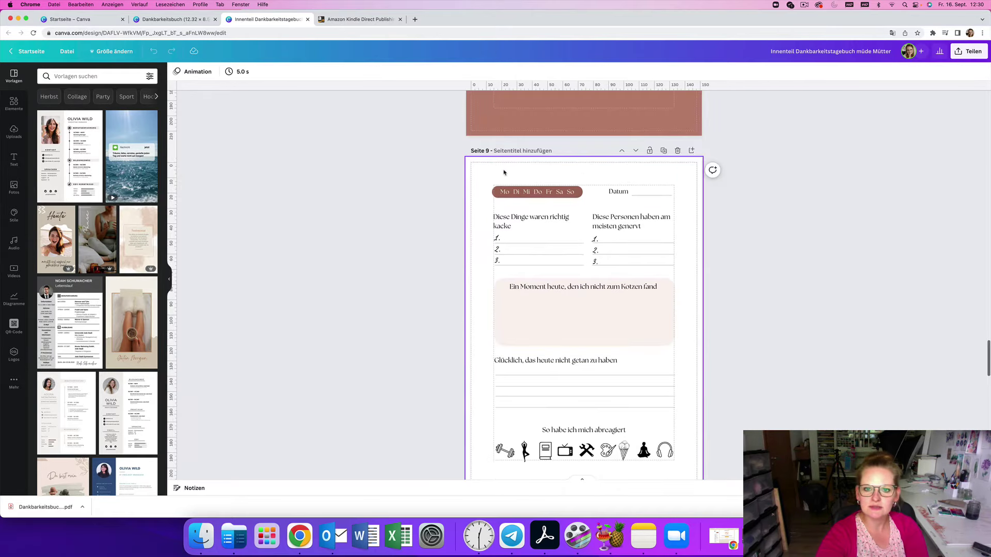
pyautogui.scroll(-7, 509, 193)
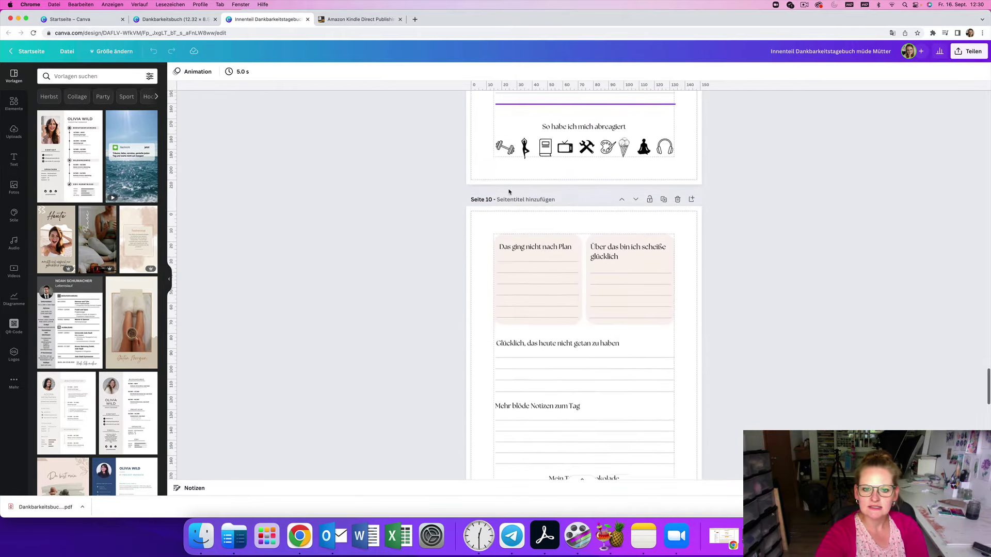
pyautogui.scroll(-7, 703, 243)
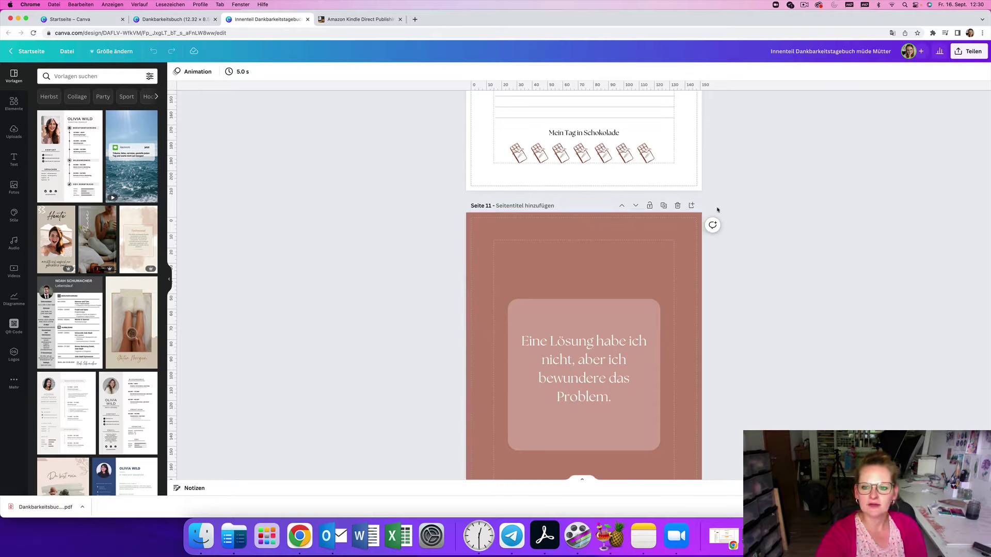
# - Duplicate diary pages 10 and 9, and move the copy of page 9 between the two versions of page 10
pyautogui.scroll(5, 771, 144)
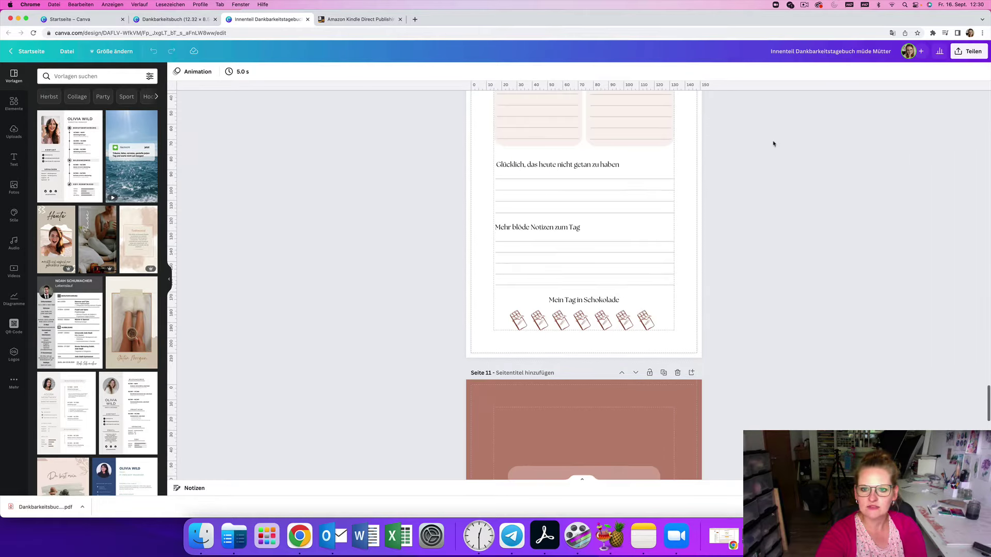
pyautogui.click(664, 103)
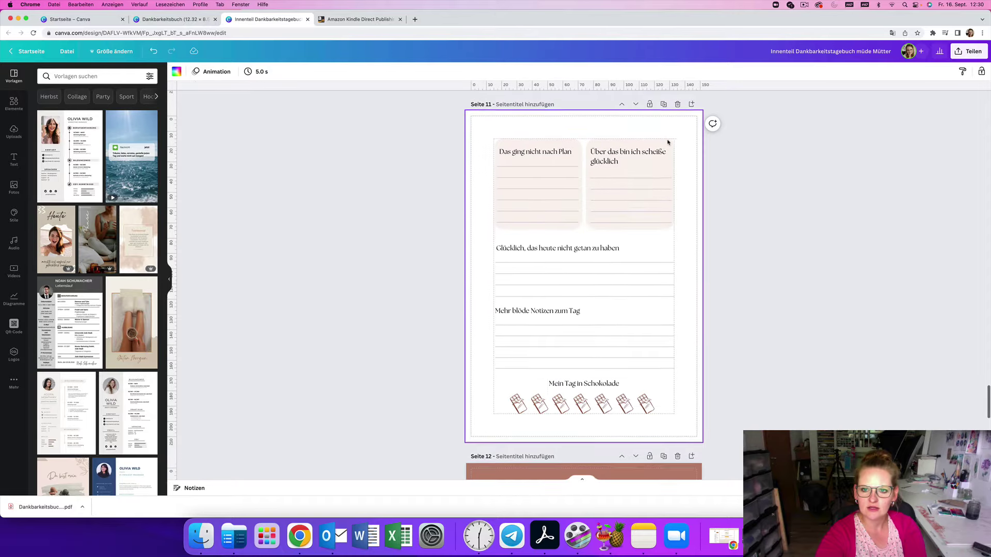
pyautogui.scroll(9, 669, 144)
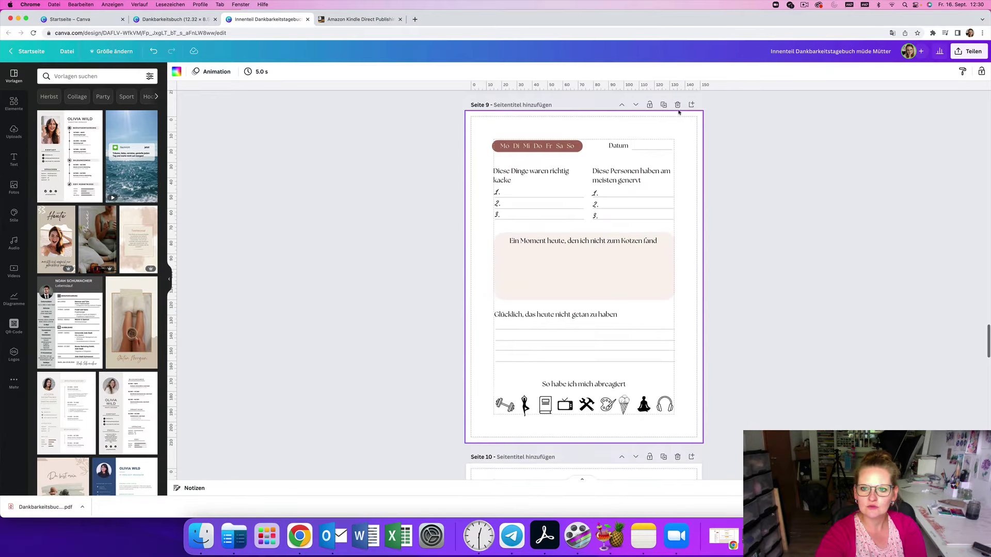
pyautogui.scroll(-7, 774, 278)
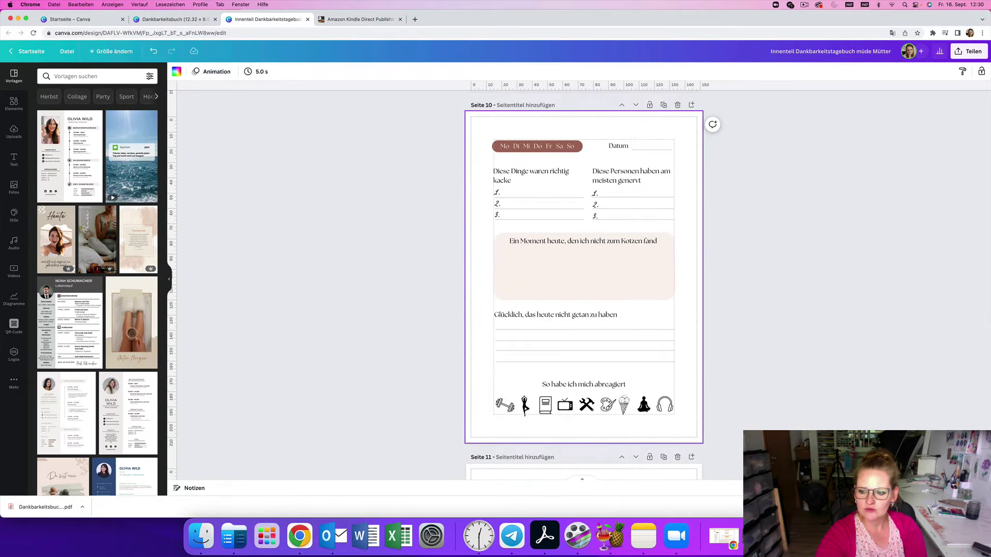
pyautogui.click(948, 488)
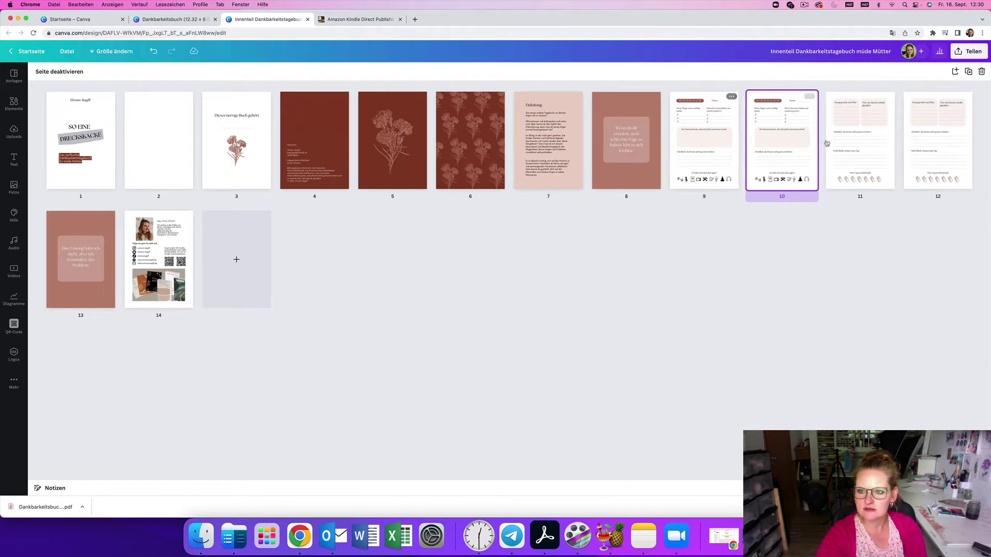
pyautogui.moveTo(790, 143)
pyautogui.mouseDown()
pyautogui.moveTo(898, 143)
pyautogui.moveTo(760, 144)
pyautogui.moveTo(842, 147)
pyautogui.mouseUp()
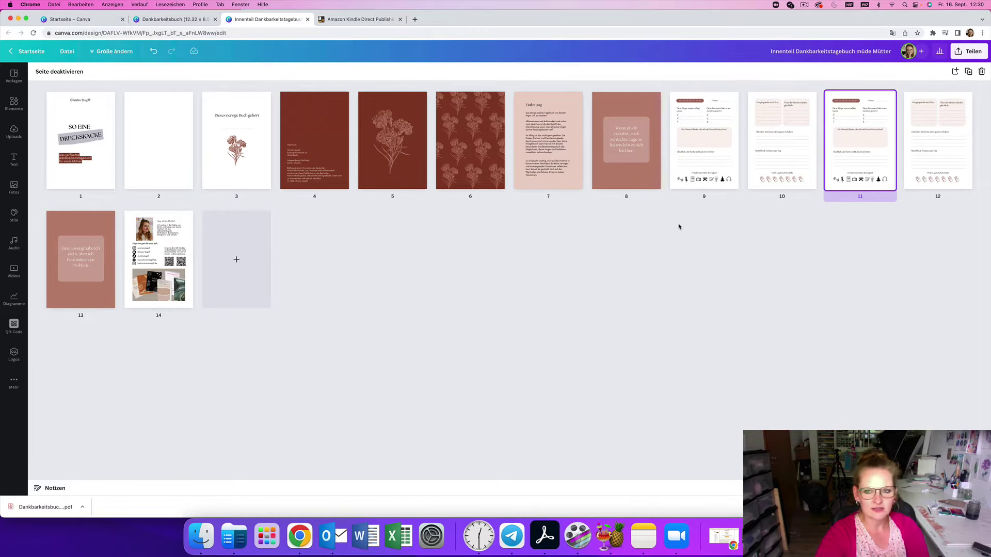
# - Set the inner part's download file type to PDF-Druck for all pages and open the colour profile choices
pyautogui.click(962, 51)
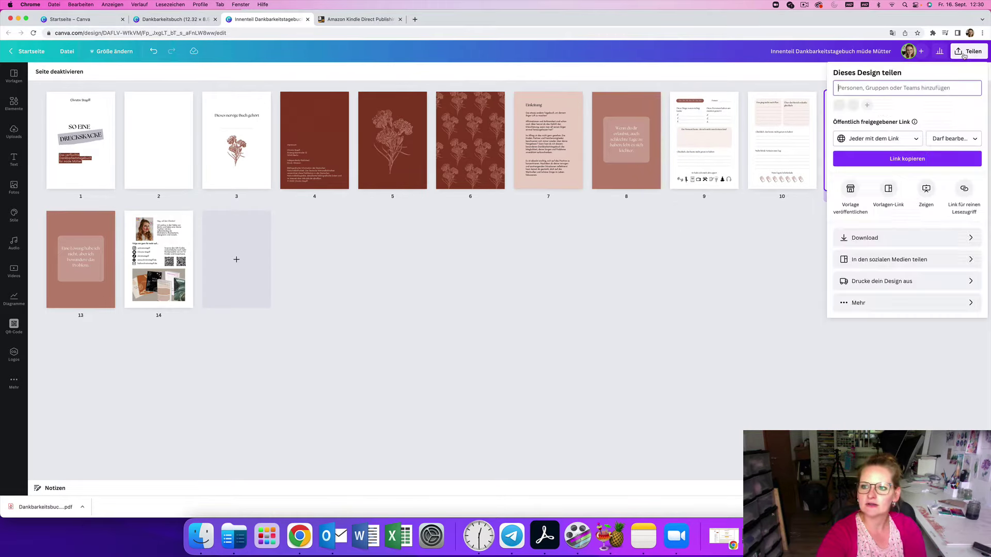
pyautogui.click(871, 238)
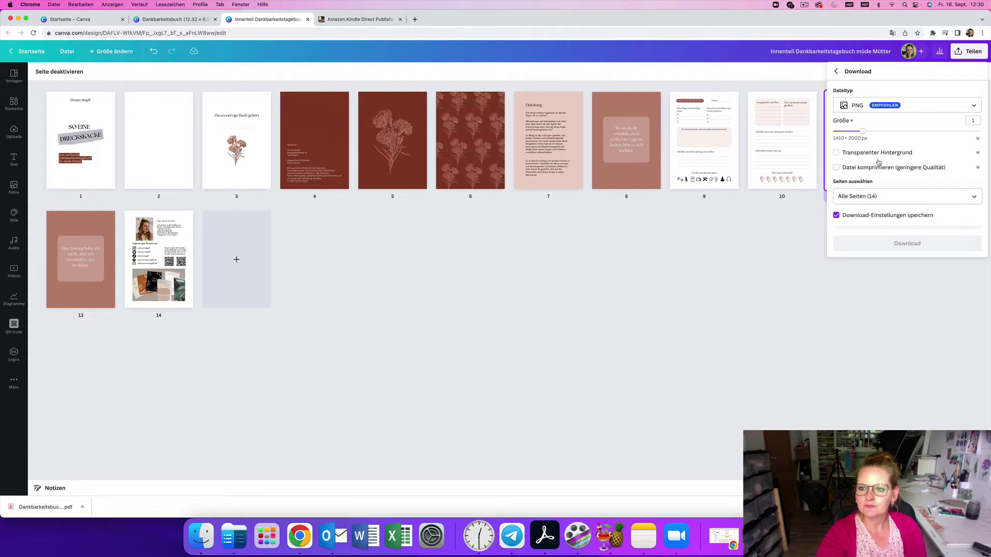
pyautogui.click(882, 110)
pyautogui.click(873, 158)
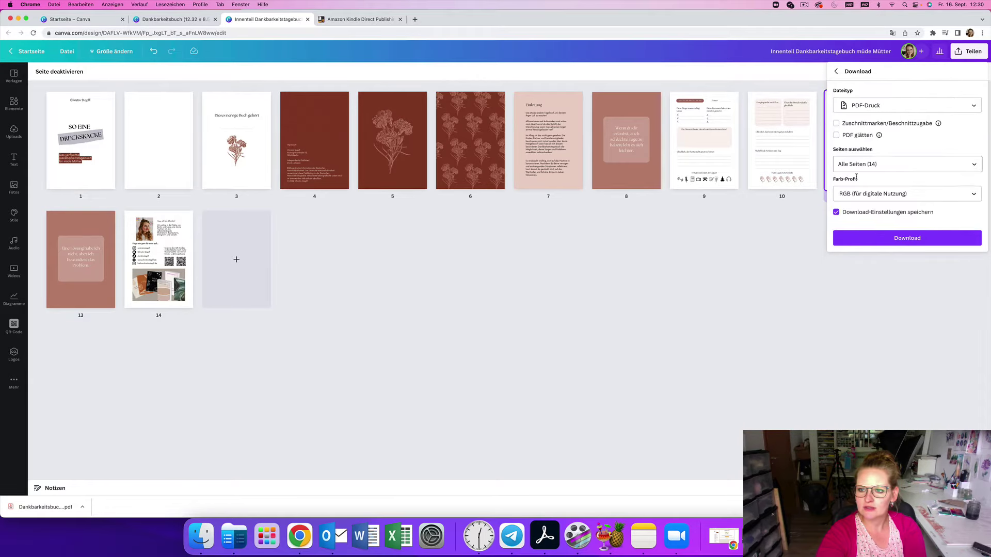
pyautogui.click(861, 194)
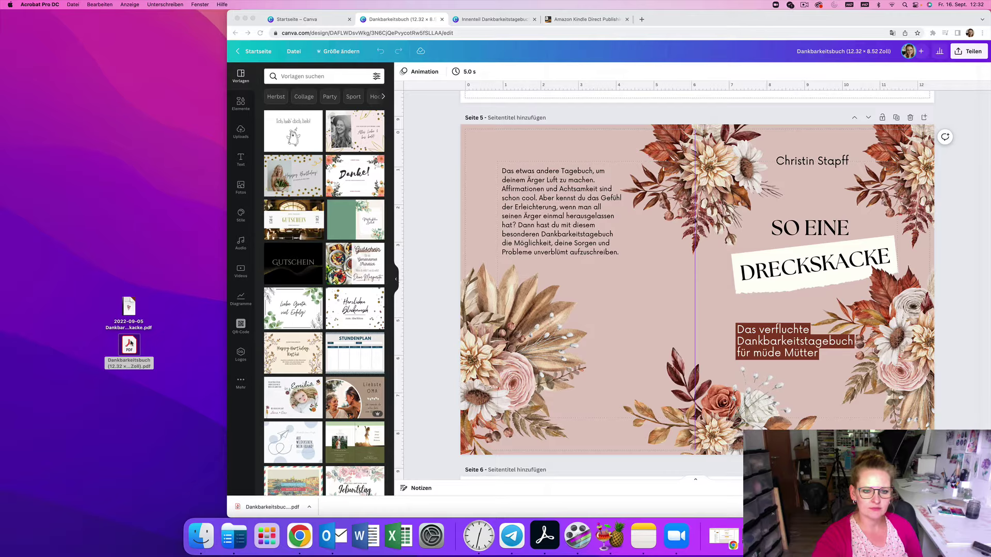
# - Check the downloaded cover file "Dankbarkeitsbuch (12.32 × 8.52 Zoll)" in Acrobat and return to the cover design in Canva
pyautogui.doubleClick(130, 343)
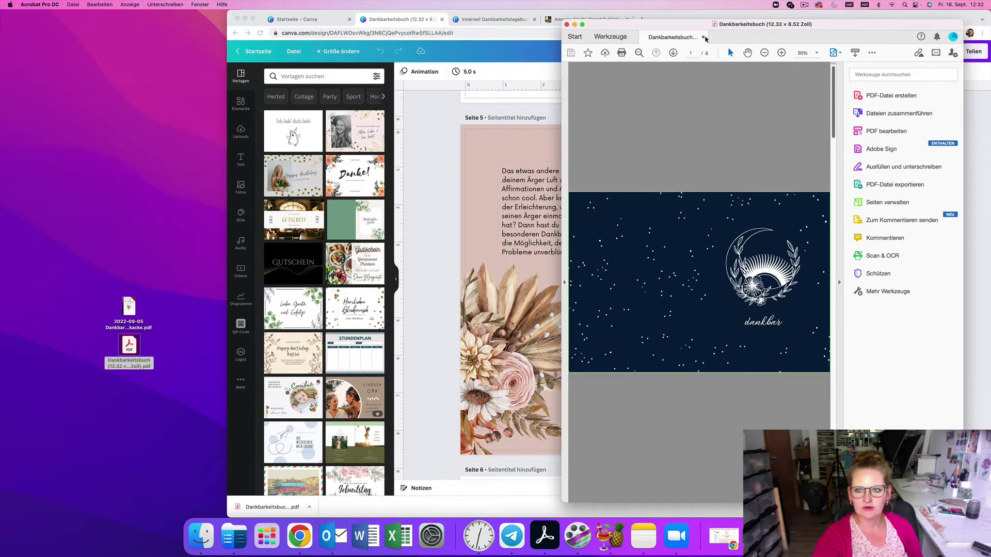
pyautogui.click(574, 38)
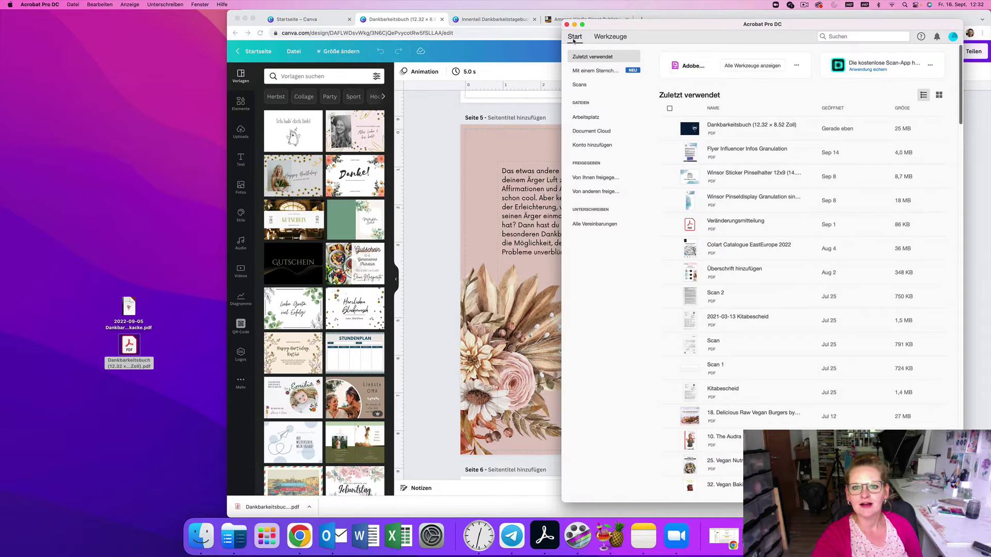
pyautogui.click(447, 130)
# - Download only page 5 of the cover design as PDF-Druck with the CMYK colour profile
pyautogui.click(969, 51)
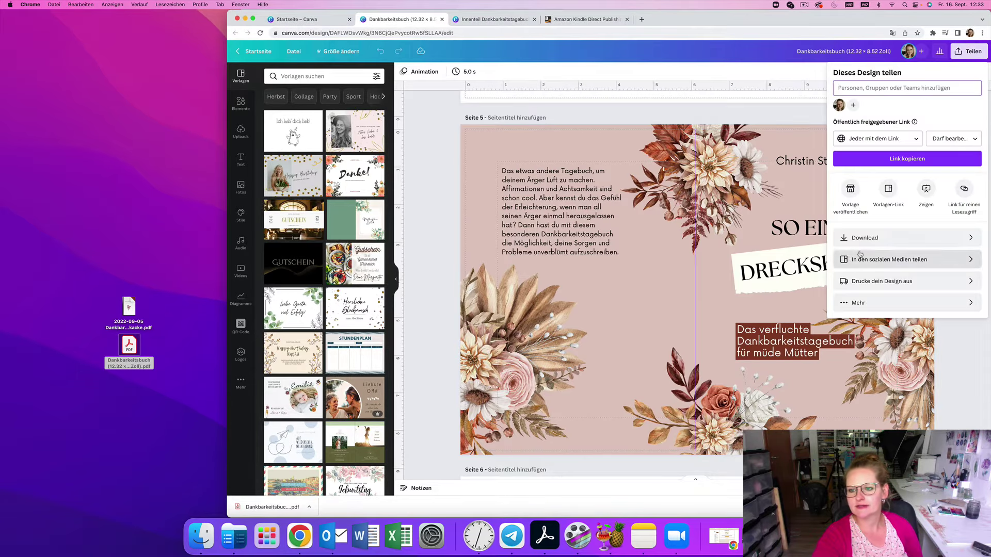
pyautogui.click(859, 239)
pyautogui.click(970, 164)
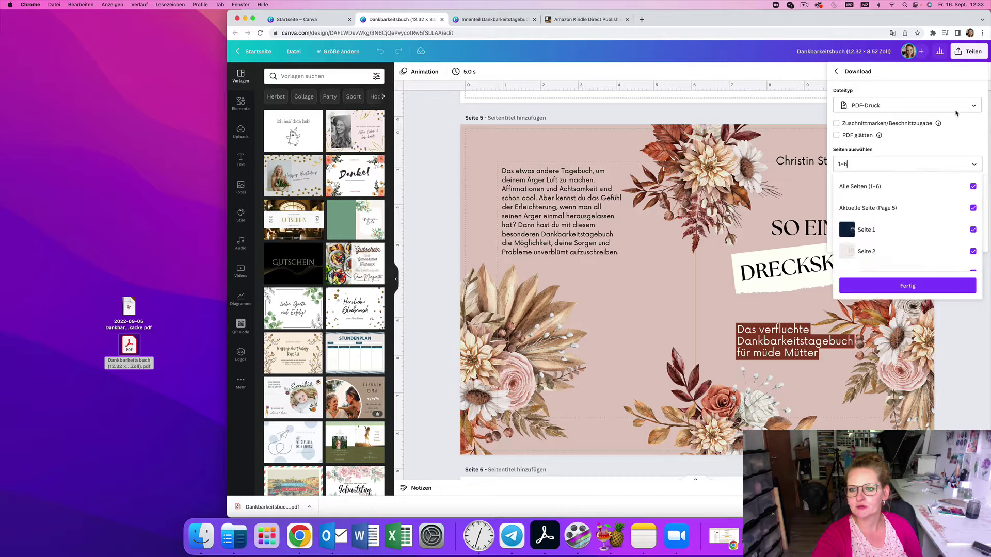
pyautogui.click(972, 186)
pyautogui.scroll(-3, 909, 239)
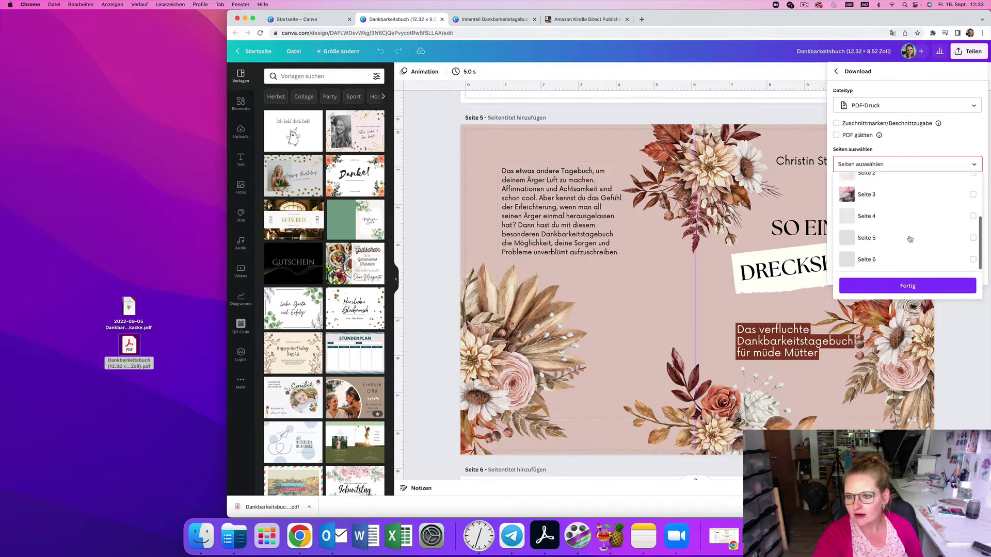
pyautogui.click(972, 238)
pyautogui.click(906, 285)
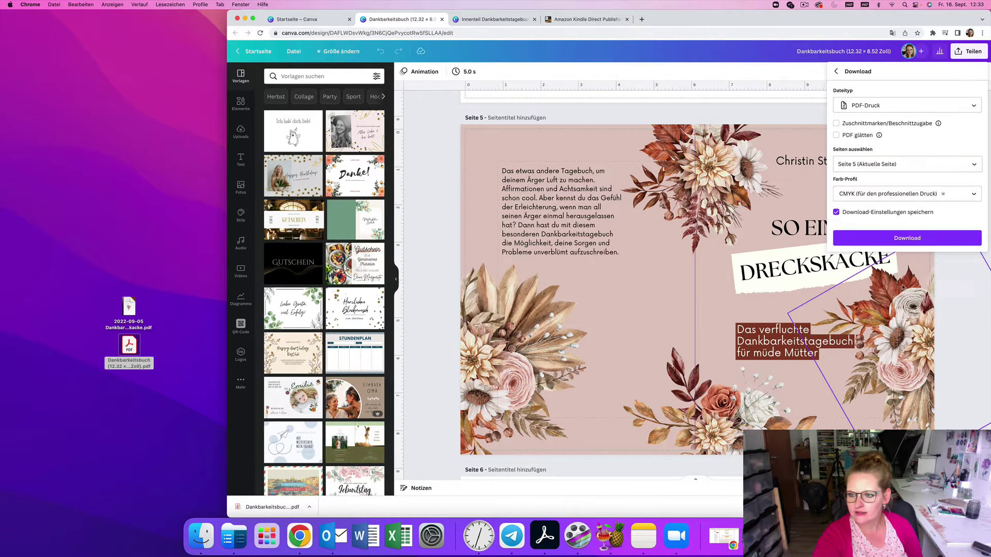
pyautogui.click(907, 237)
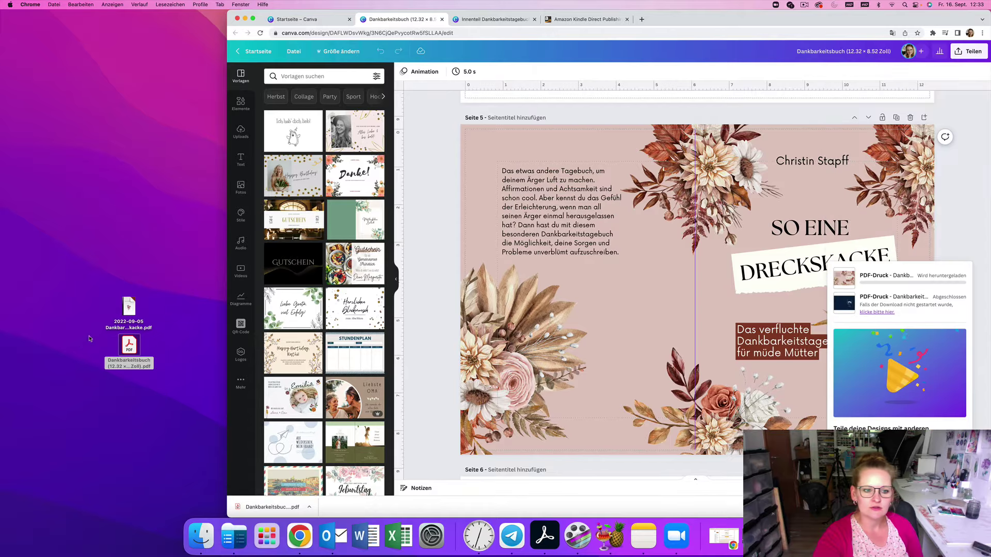
# - Open "2022-09-05 Dankbarkeitstagebuch Dreckskacke.pdf" from the desktop in Acrobat and review its opening pages and diary pages
pyautogui.doubleClick(130, 308)
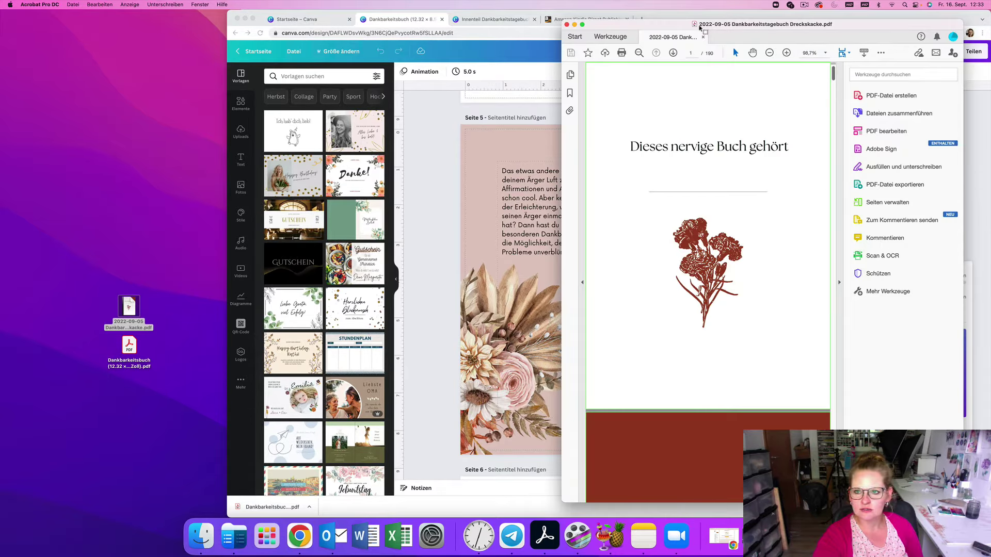
pyautogui.moveTo(700, 26); pyautogui.dragTo(657, 18)
pyautogui.scroll(-20, 687, 148)
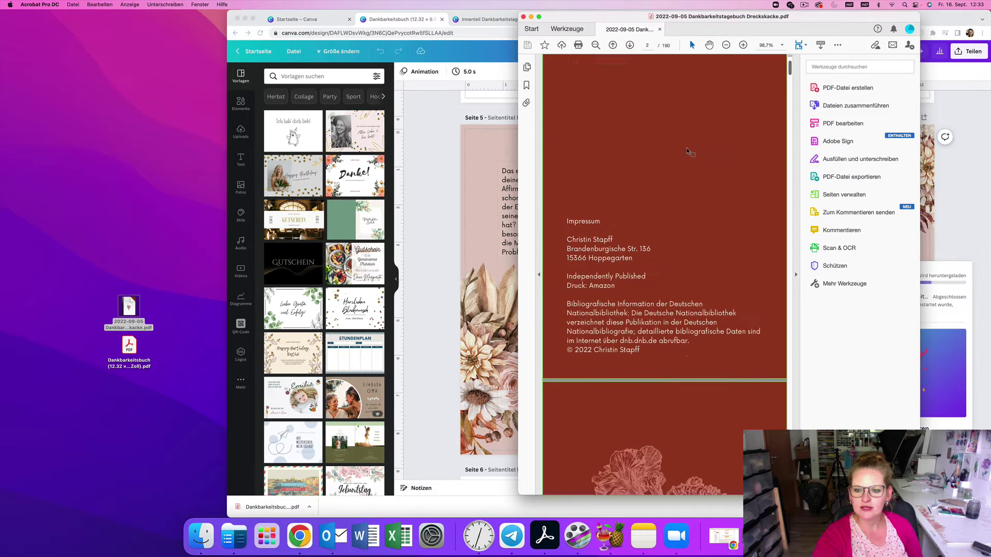
pyautogui.scroll(-10, 687, 151)
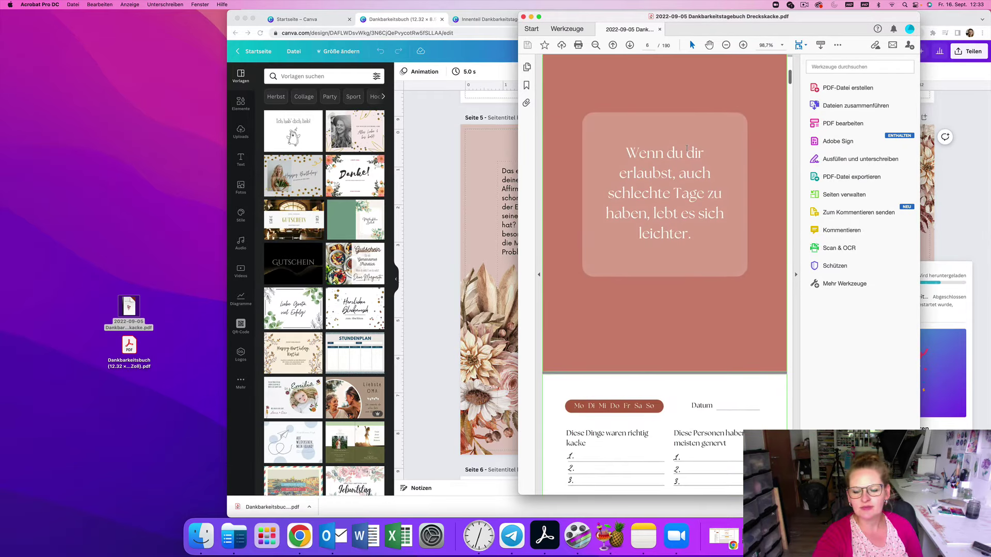
pyautogui.scroll(-1, 667, 325)
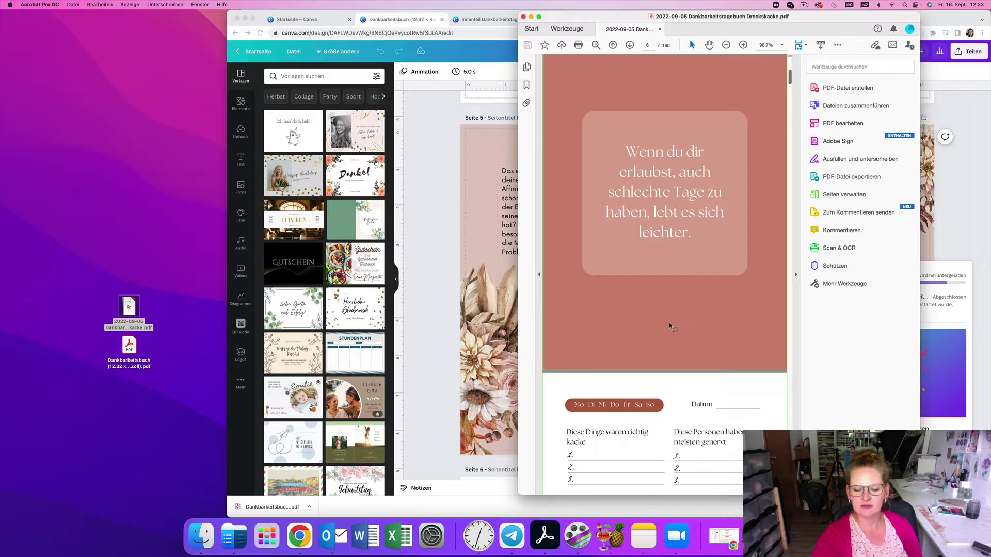
pyautogui.scroll(-5, 669, 326)
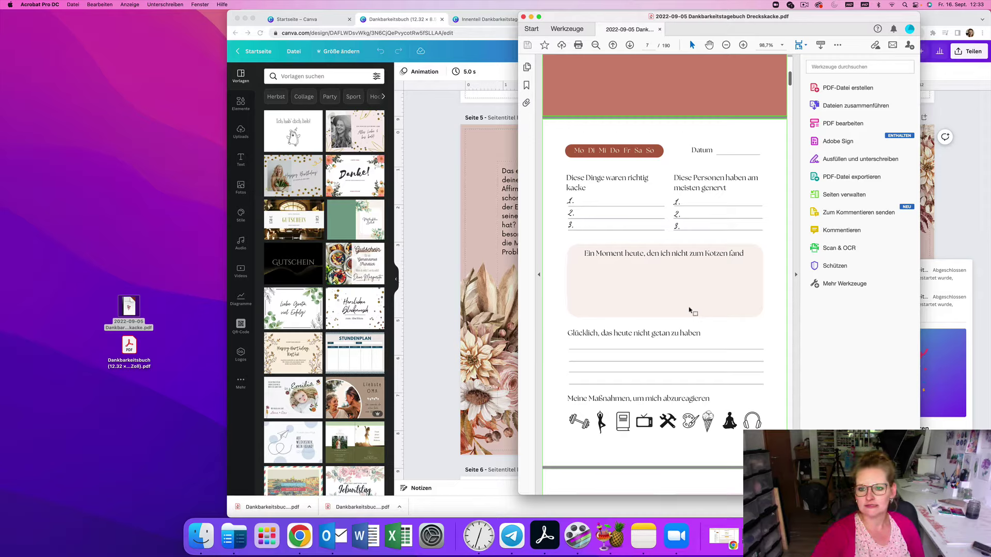
pyautogui.scroll(-2, 689, 310)
pyautogui.scroll(-6, 690, 311)
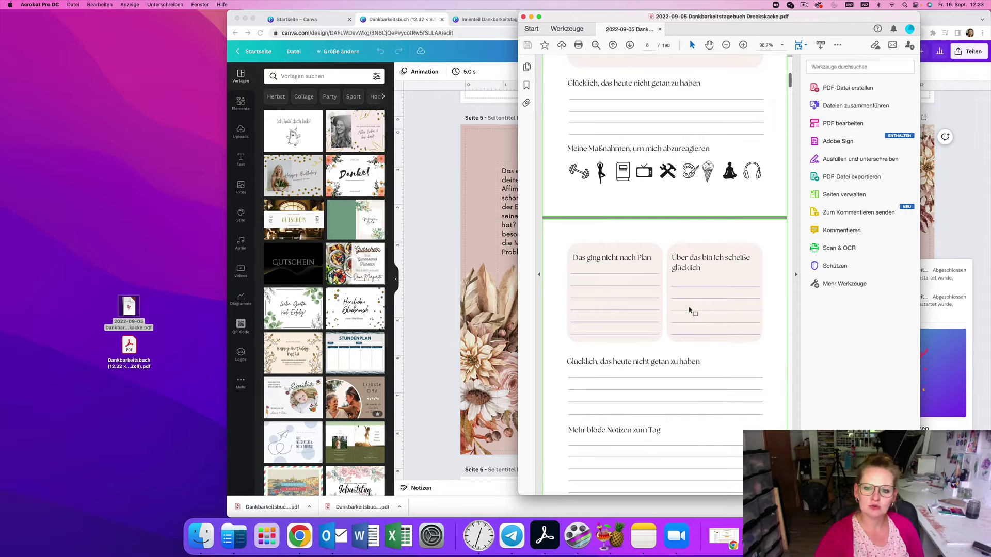
# - Remove the old cover PDF from the desktop and place the new cover copy below the diary PDF
pyautogui.scroll(-8, 689, 310)
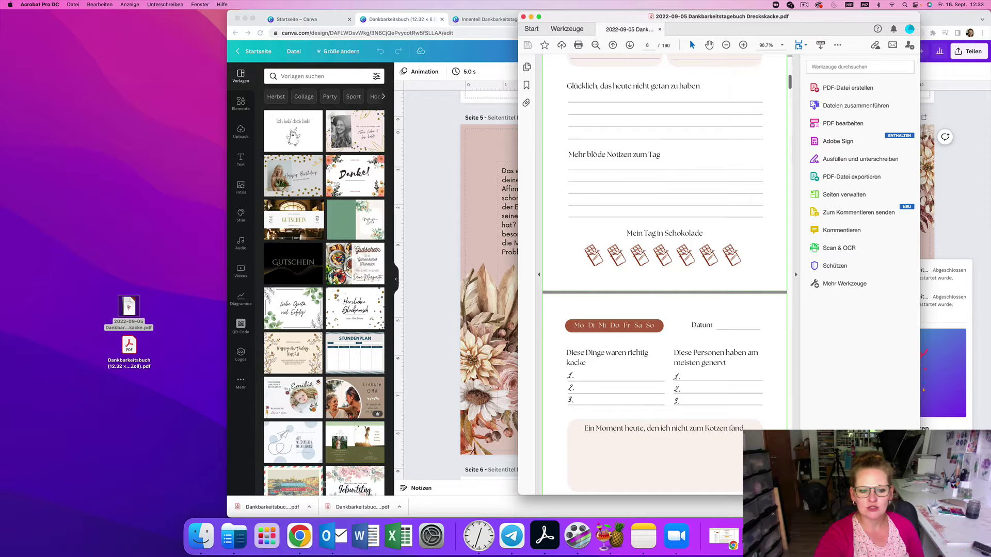
pyautogui.press('super+Tab')
pyautogui.moveTo(138, 370); pyautogui.dragTo(139, 370)
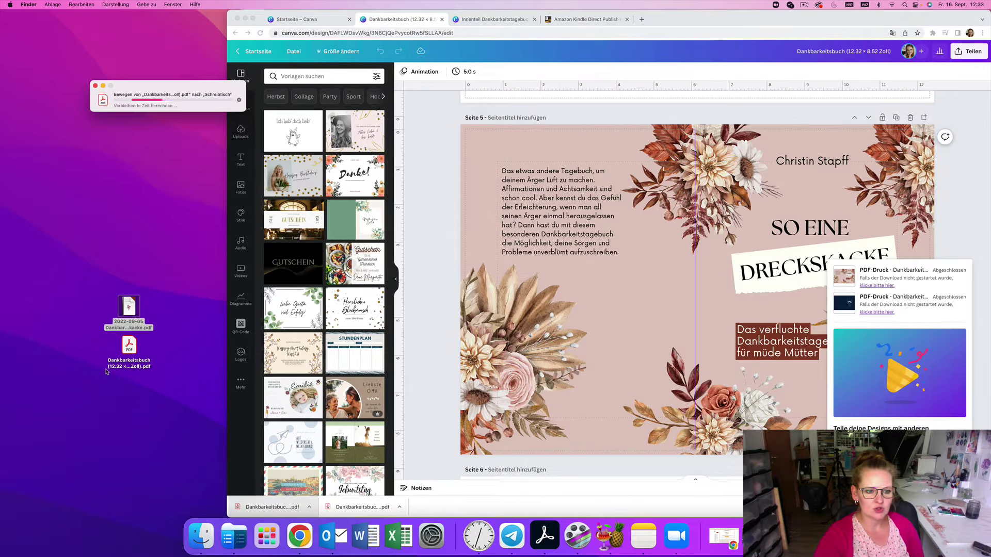
pyautogui.click(151, 116)
pyautogui.click(130, 349)
pyautogui.moveTo(128, 346); pyautogui.dragTo(846, 380)
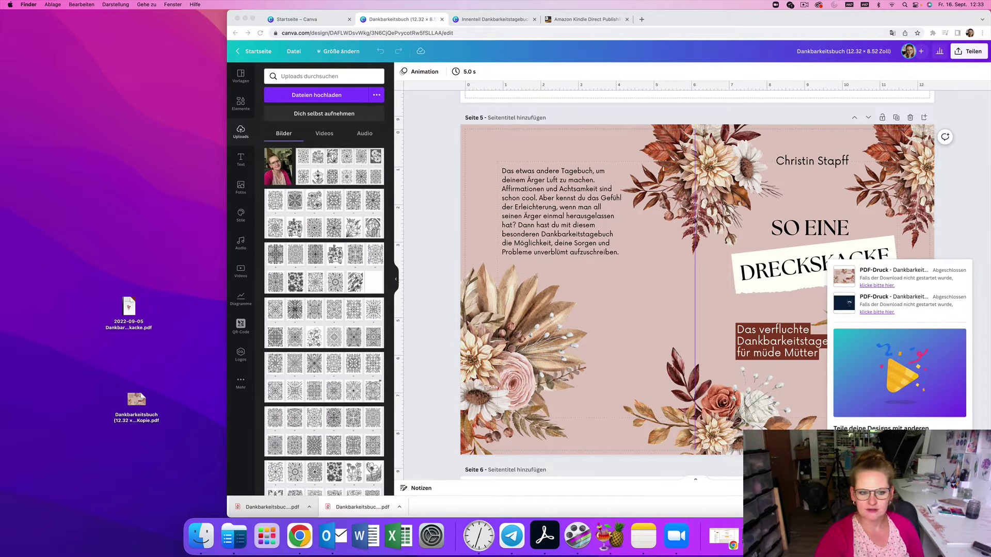
pyautogui.moveTo(143, 390); pyautogui.dragTo(130, 343)
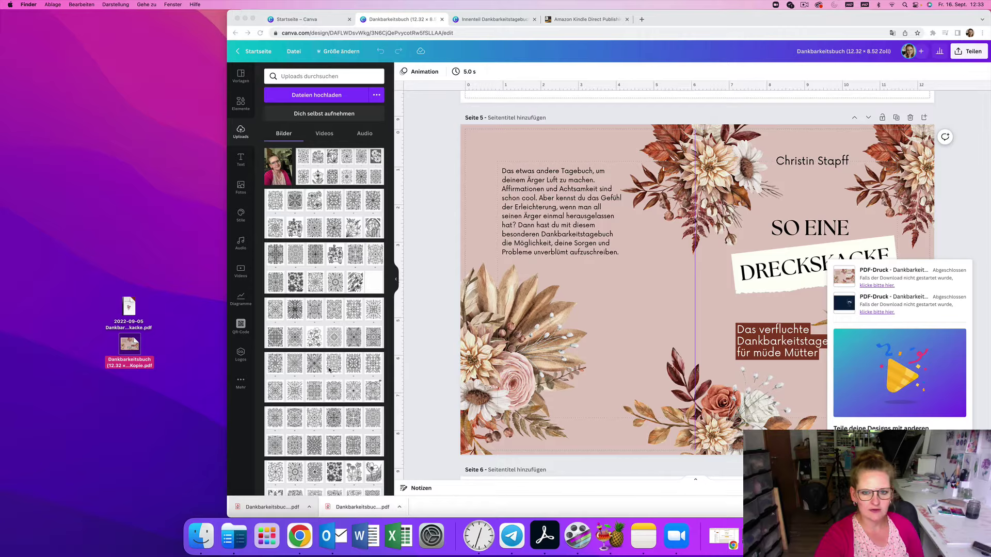
# - Open the cover copy from the desktop in Acrobat to check it and close all open PDF tabs
pyautogui.press('super+o')
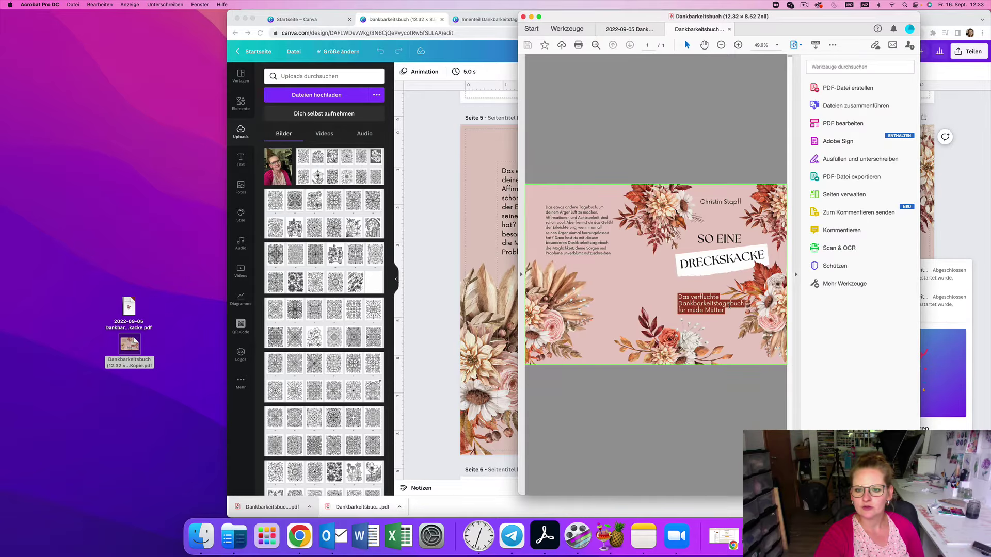
pyautogui.click(523, 17)
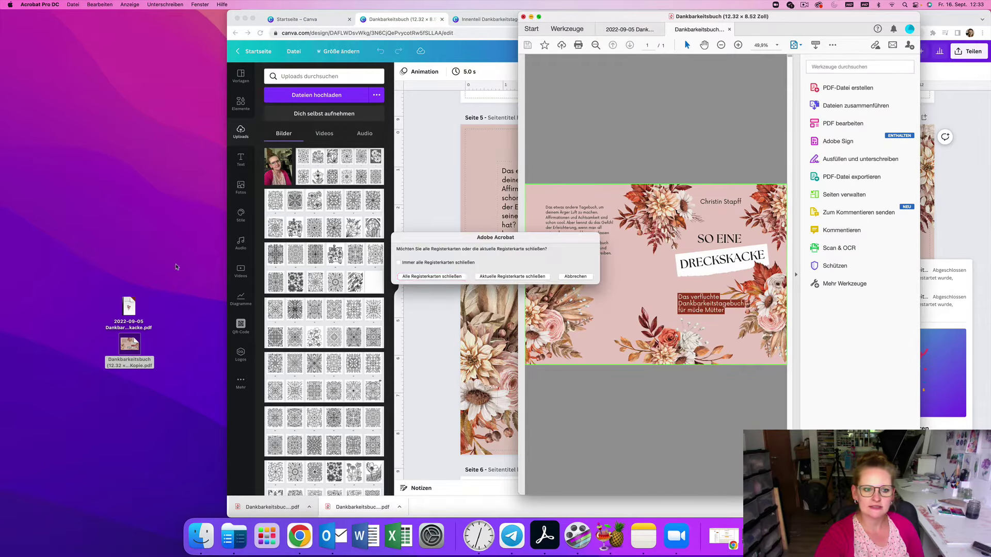
pyautogui.click(444, 277)
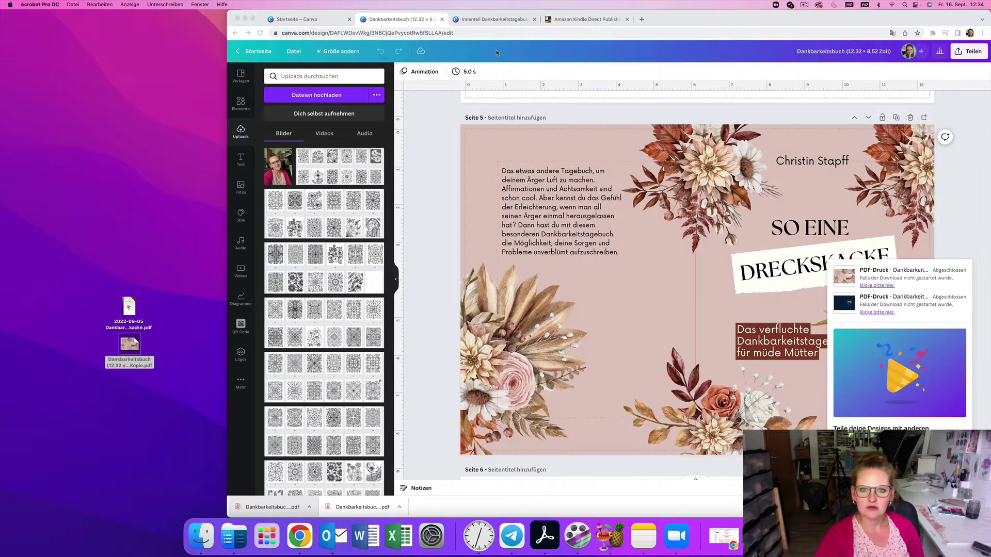
# - Switch to Amazon Kindle Direct Publishing, reload the Bücherregal and look through the listed books and their publishing status
pyautogui.click(562, 22)
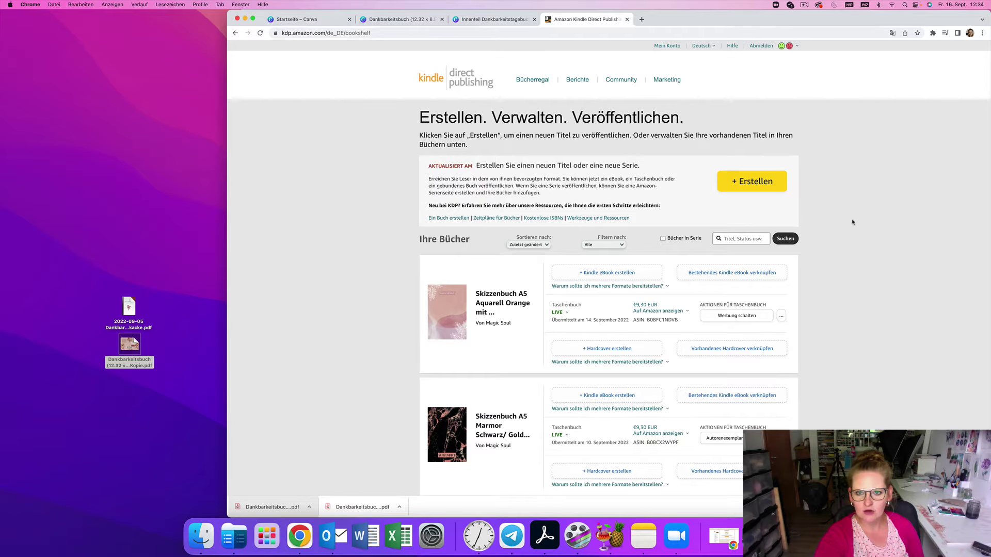
pyautogui.click(528, 81)
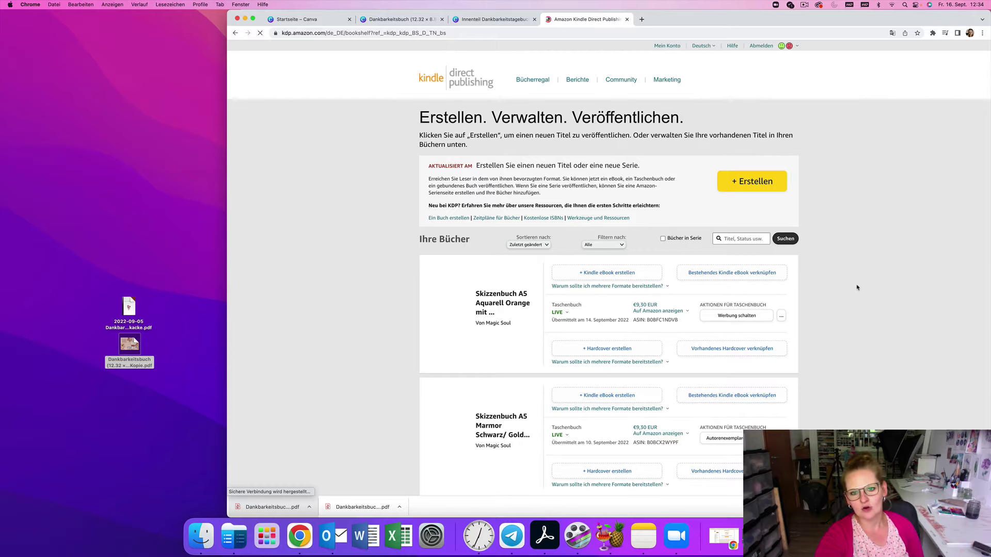
pyautogui.moveTo(551, 305); pyautogui.dragTo(574, 313)
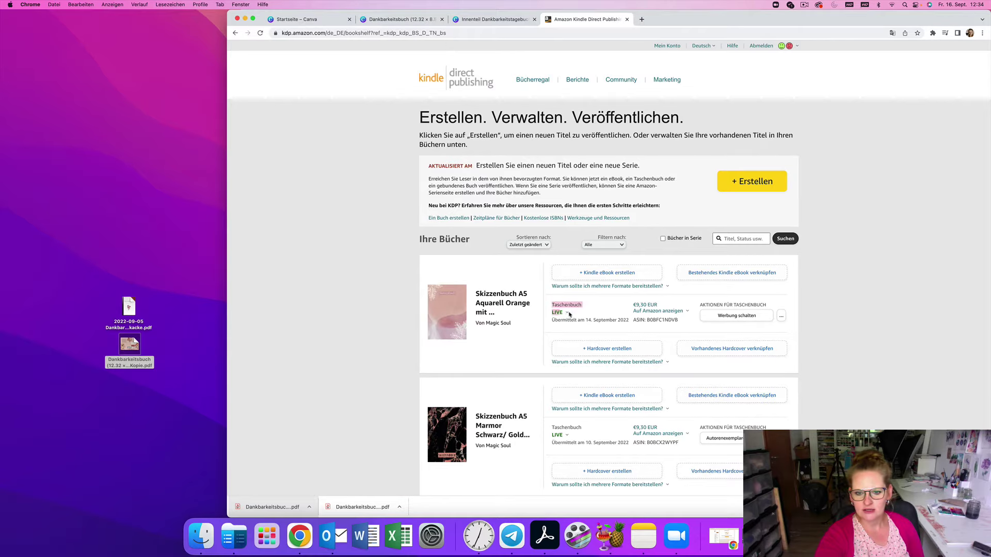
pyautogui.click(573, 313)
pyautogui.scroll(-8, 577, 307)
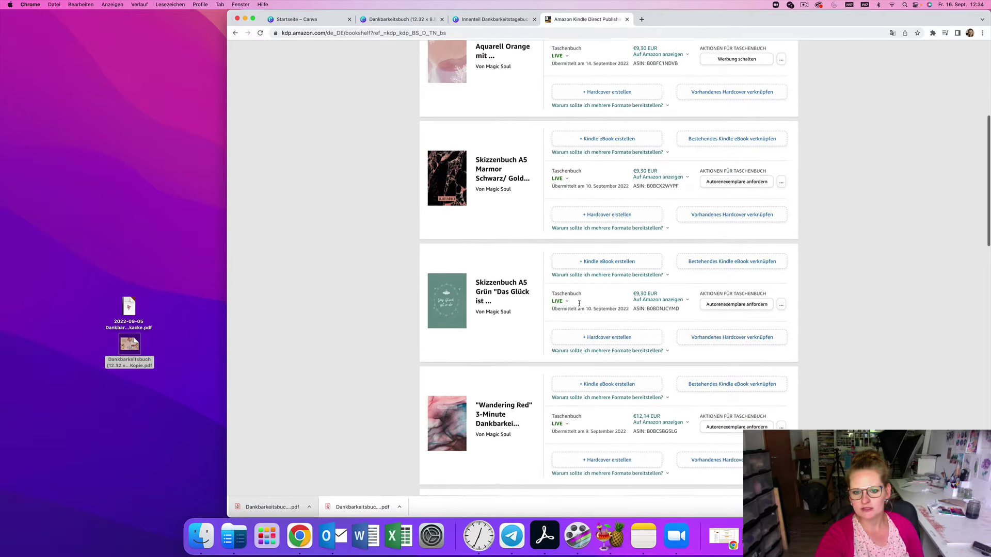
pyautogui.scroll(-10, 579, 304)
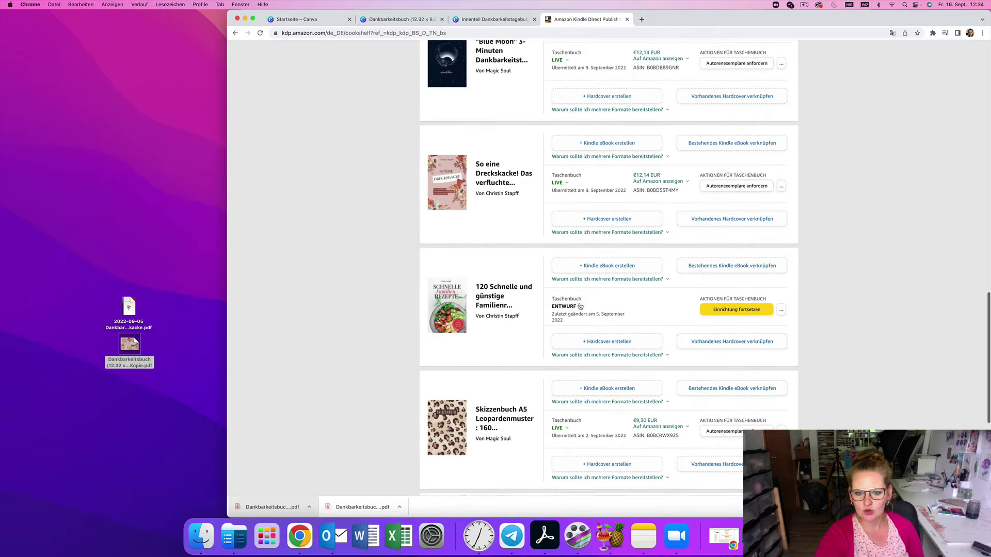
# - View the explanations of the status "Entwurf" on the recipe book and "Wird veröffentlicht" on the purple sketchbook
pyautogui.doubleClick(552, 272)
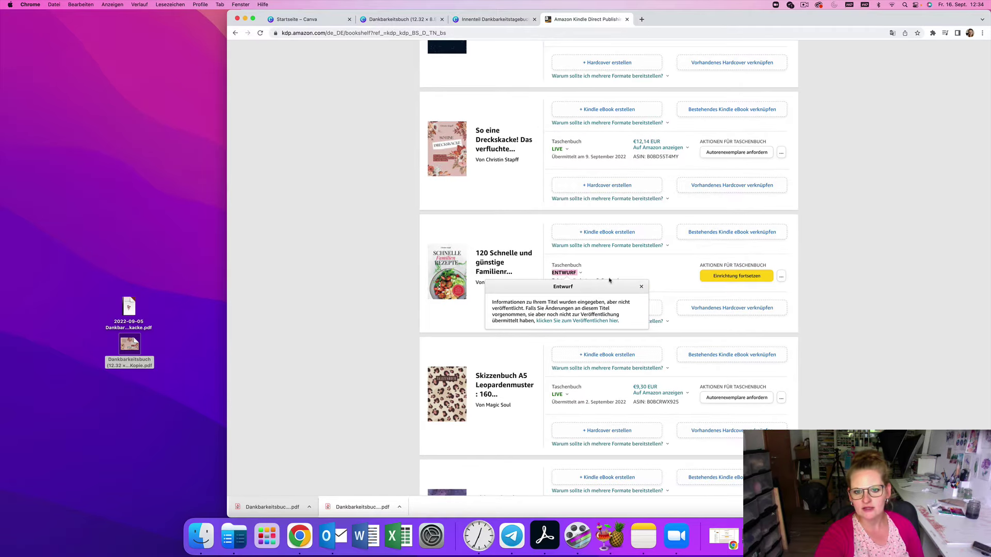
pyautogui.click(767, 317)
pyautogui.scroll(-3, 767, 316)
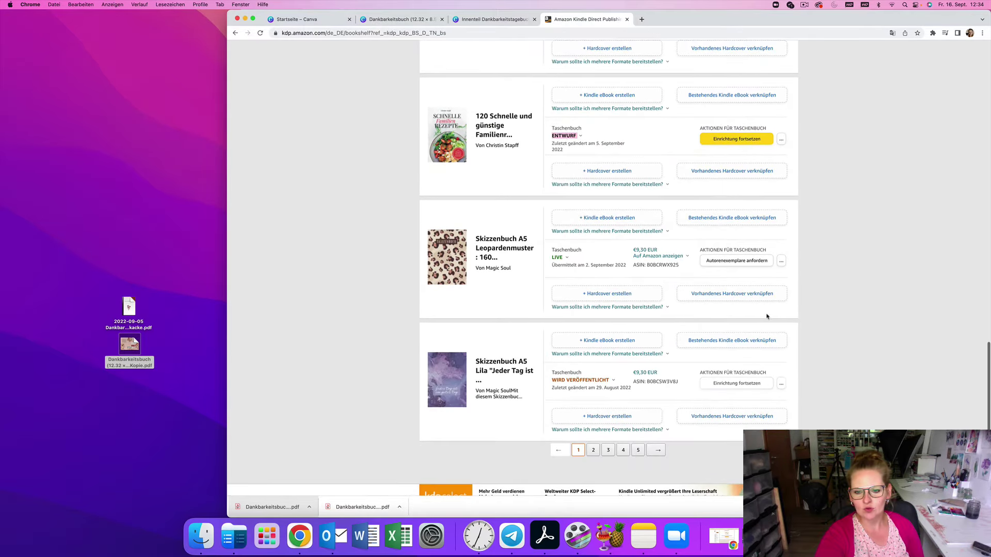
pyautogui.click(613, 380)
pyautogui.click(662, 382)
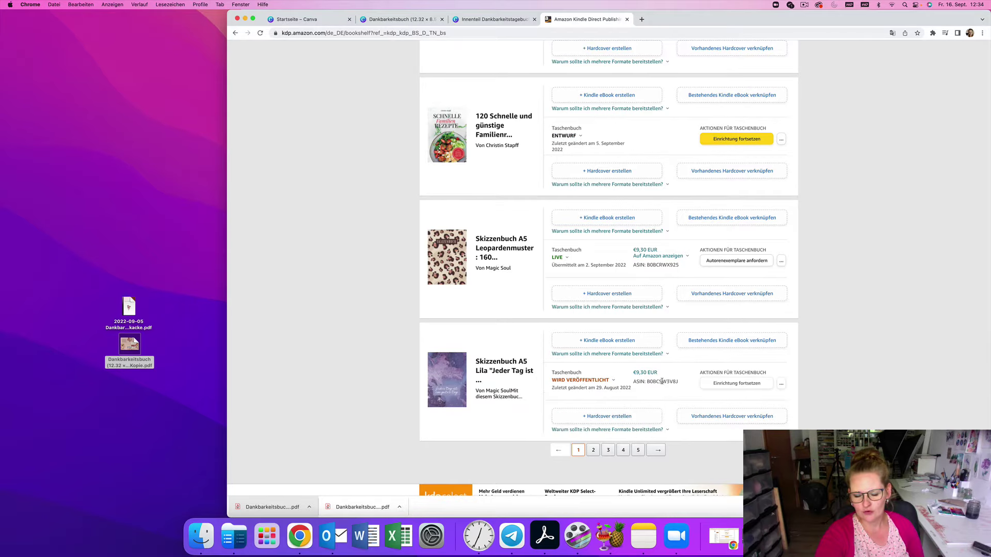
pyautogui.click(590, 380)
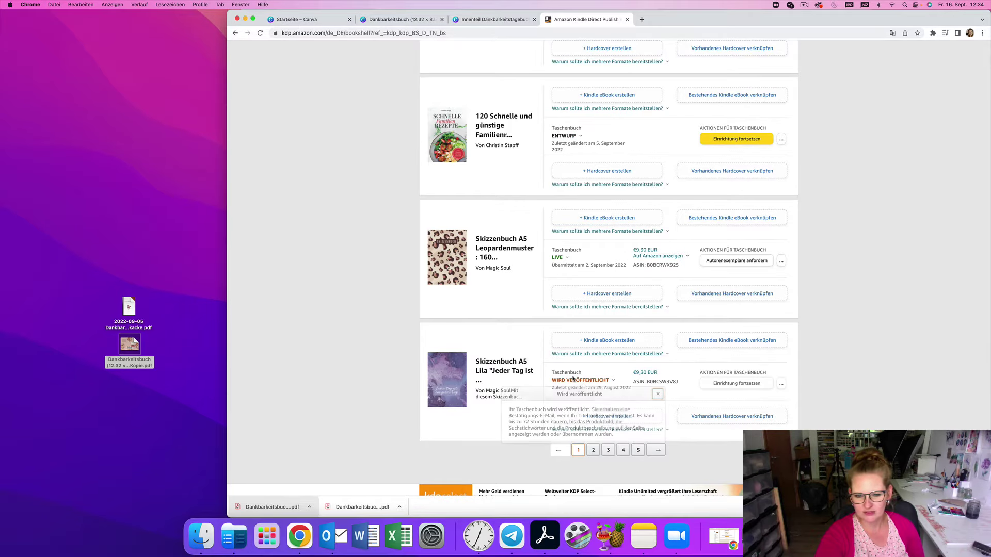
pyautogui.click(656, 380)
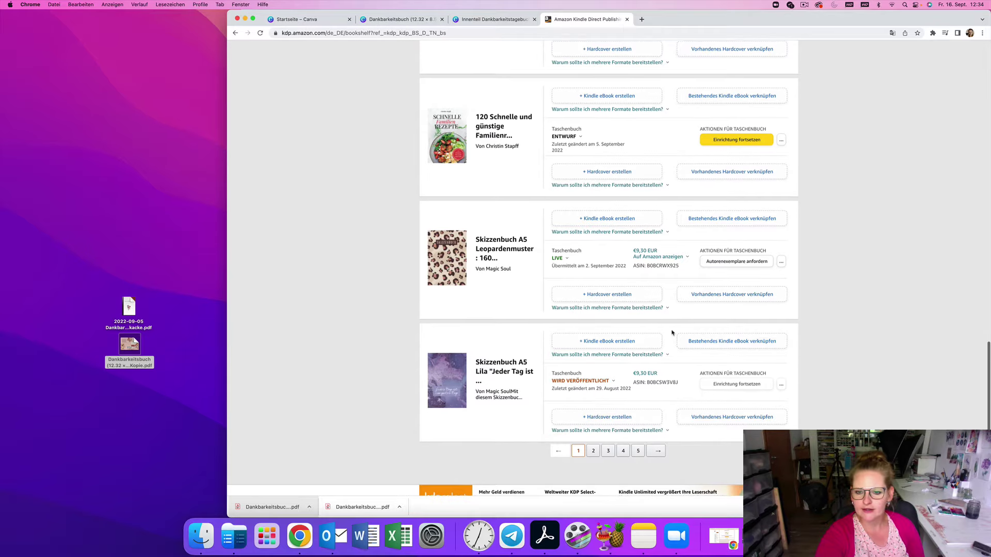
# - Create a new Taschenbuch title in KDP and keep Deutsch as the book's main language
pyautogui.scroll(2, 580, 391)
pyautogui.scroll(15, 581, 391)
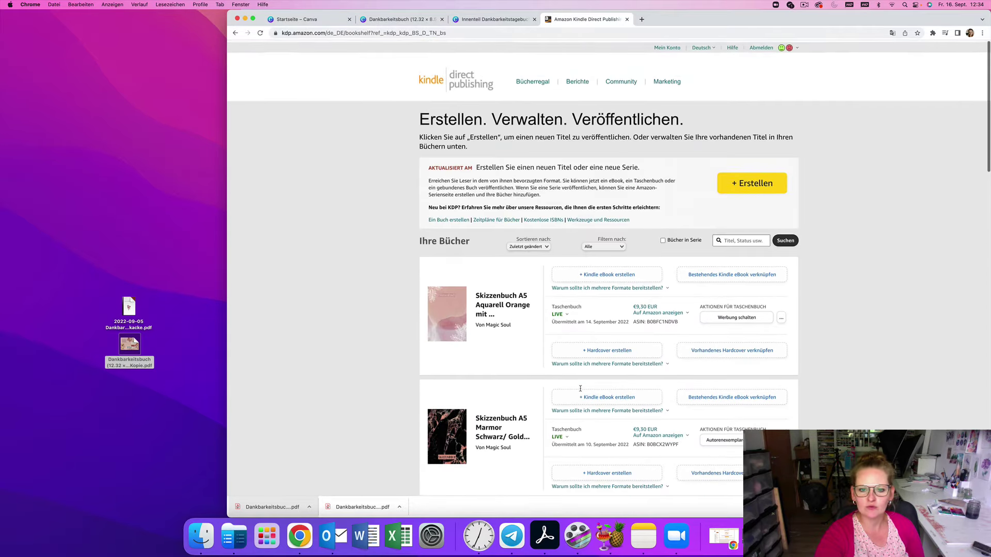
pyautogui.click(750, 185)
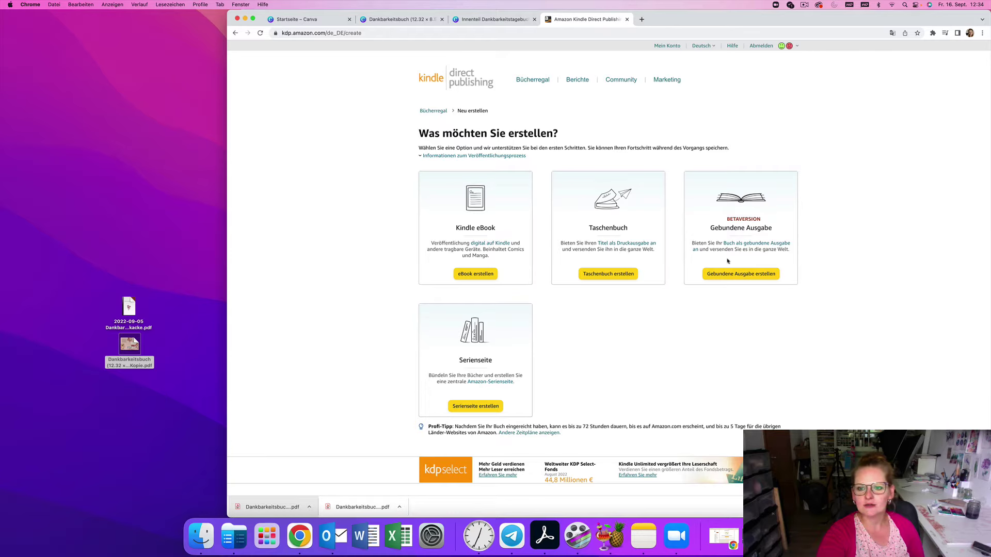
pyautogui.click(610, 275)
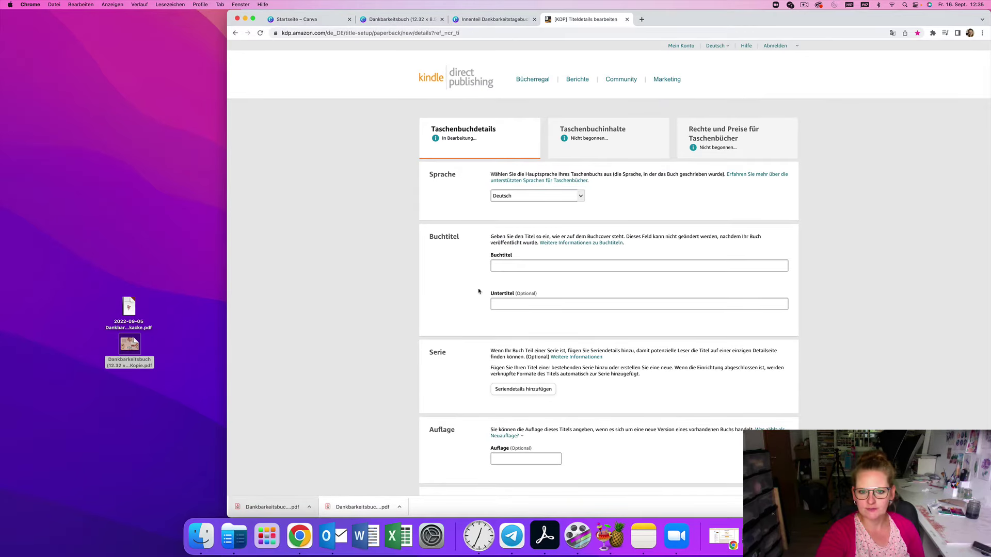
pyautogui.click(580, 196)
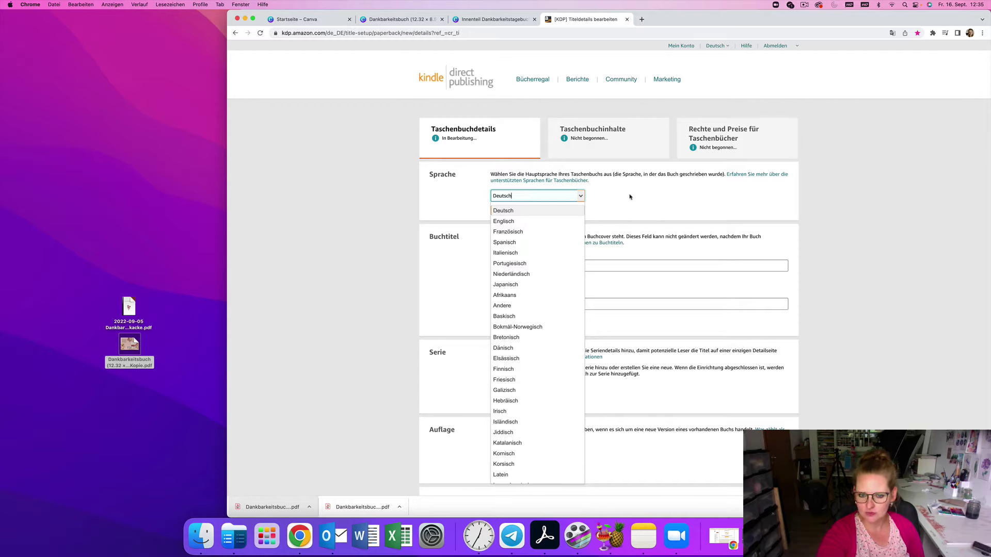
pyautogui.click(597, 200)
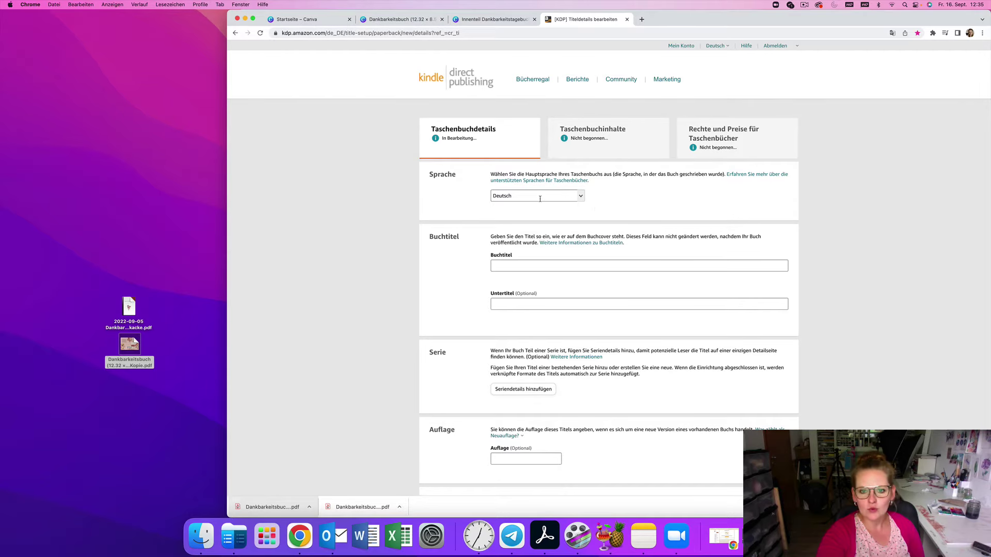
# - Enter "Dankbarkeitstagebuch für müde Mütter" as the Buchtitel of the new paperback
pyautogui.scroll(-3, 509, 205)
pyautogui.click(512, 193)
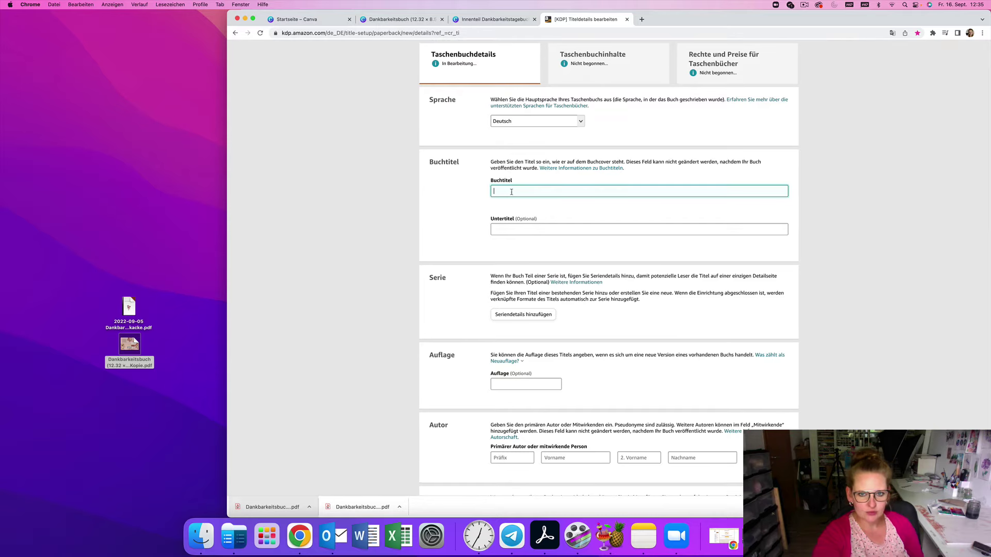
pyautogui.write('Dank')
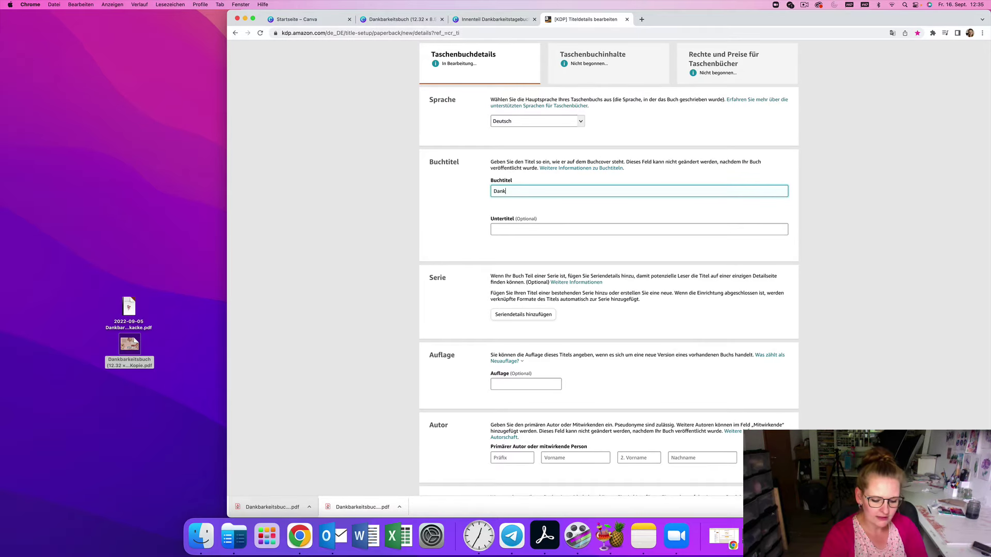
pyautogui.write('barkeits')
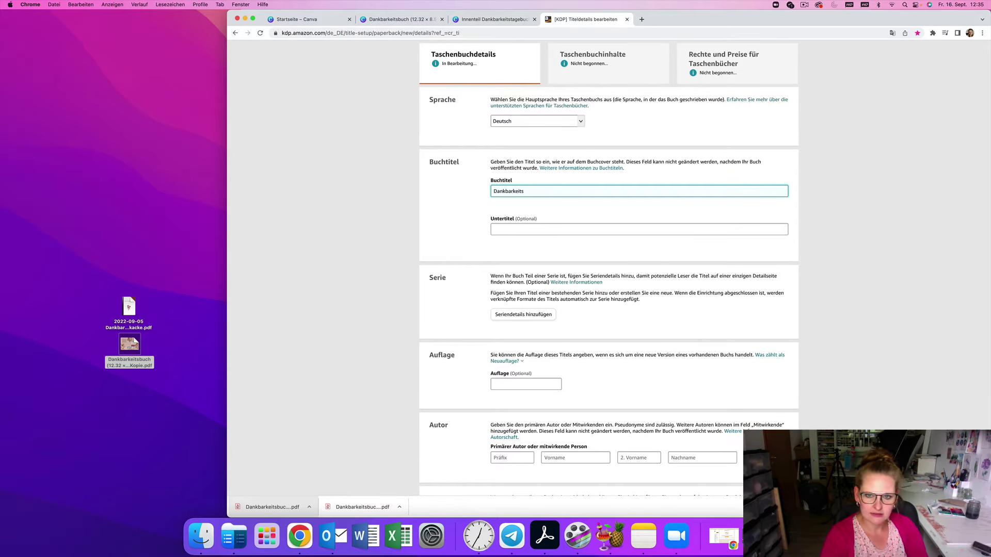
pyautogui.write('tagebuch')
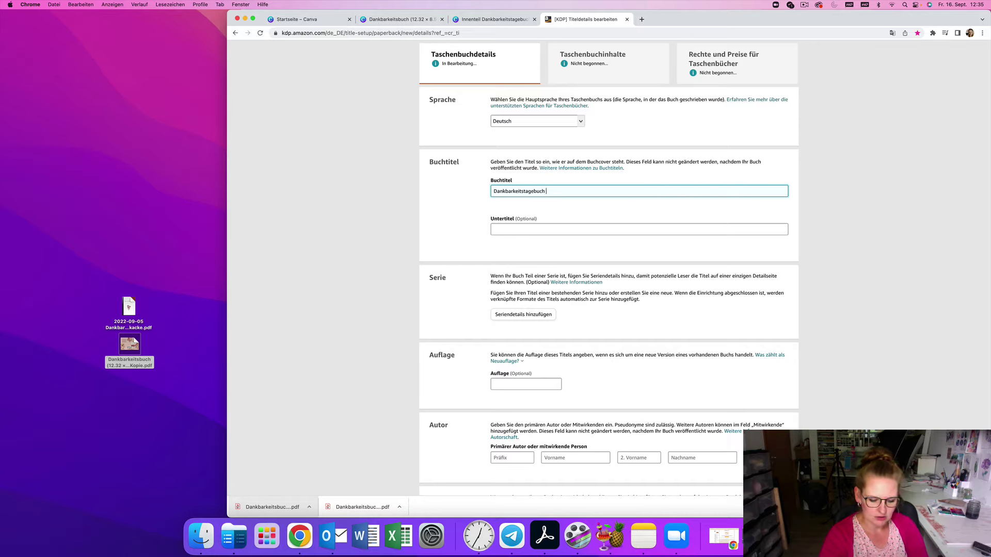
pyautogui.write(' für mües')
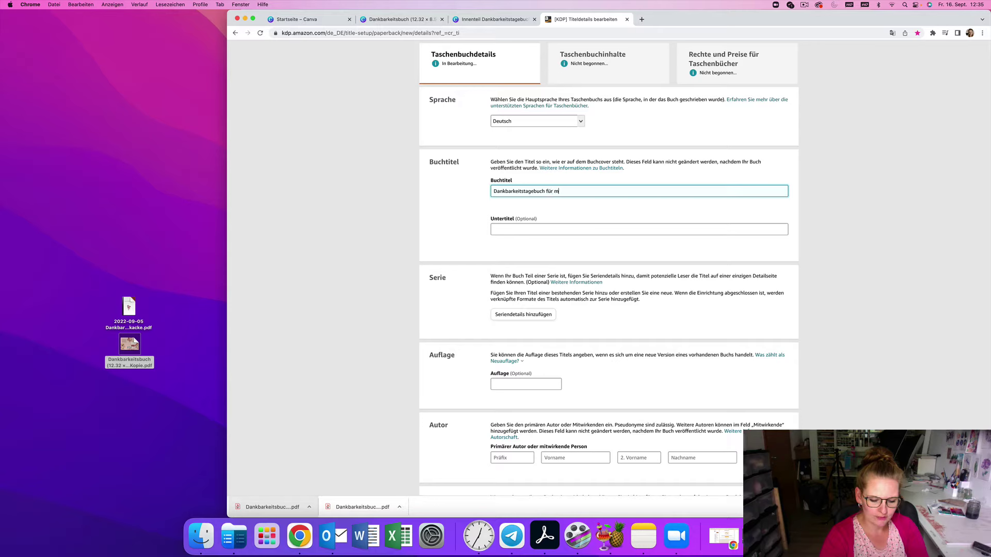
pyautogui.press('BackSpace')
pyautogui.press('BackSpace')
pyautogui.press('BackSpace')
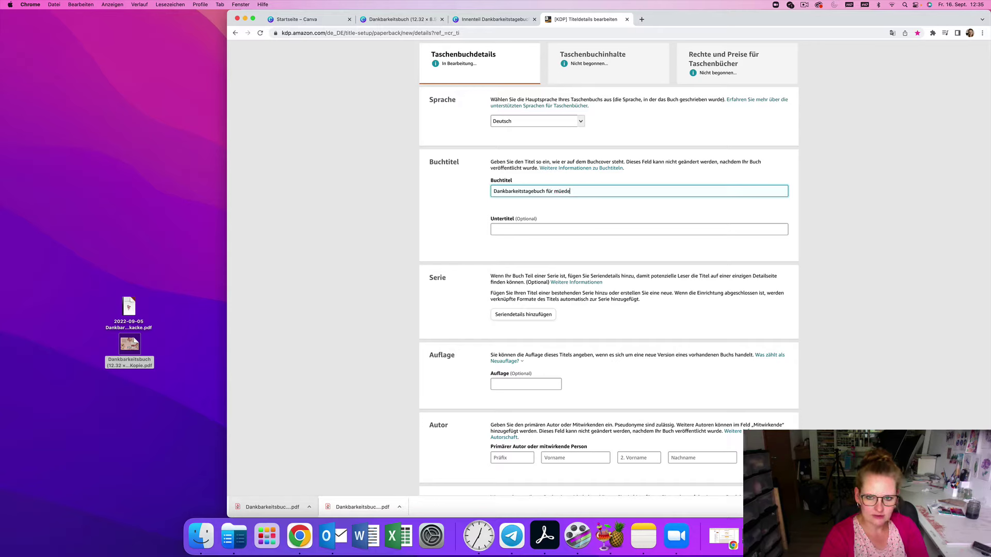
pyautogui.write('düde ')
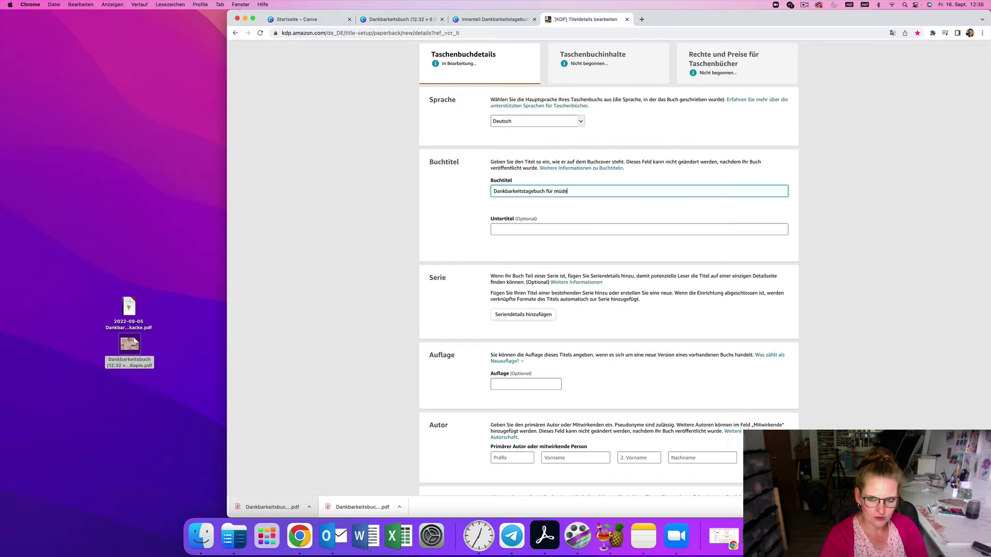
pyautogui.write('Mütter')
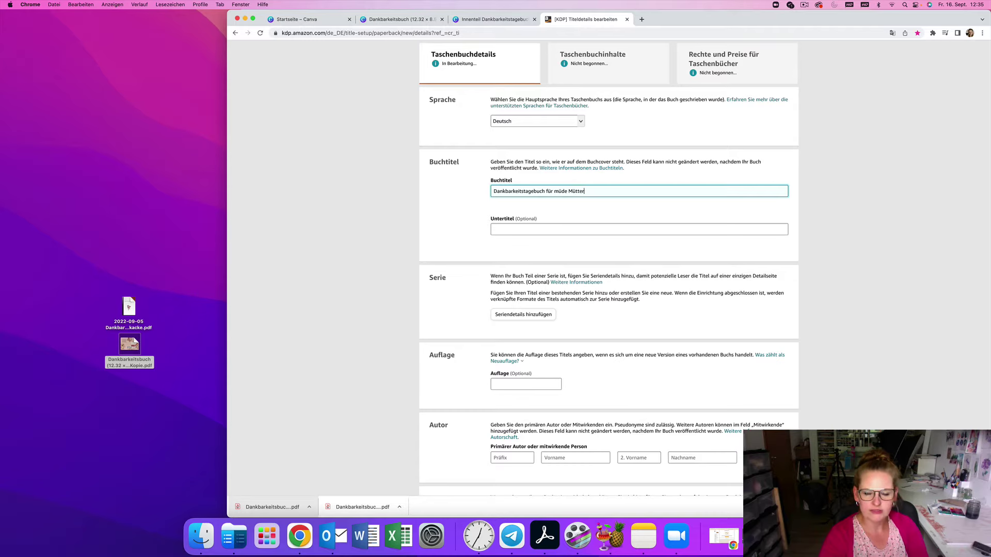
pyautogui.click(874, 249)
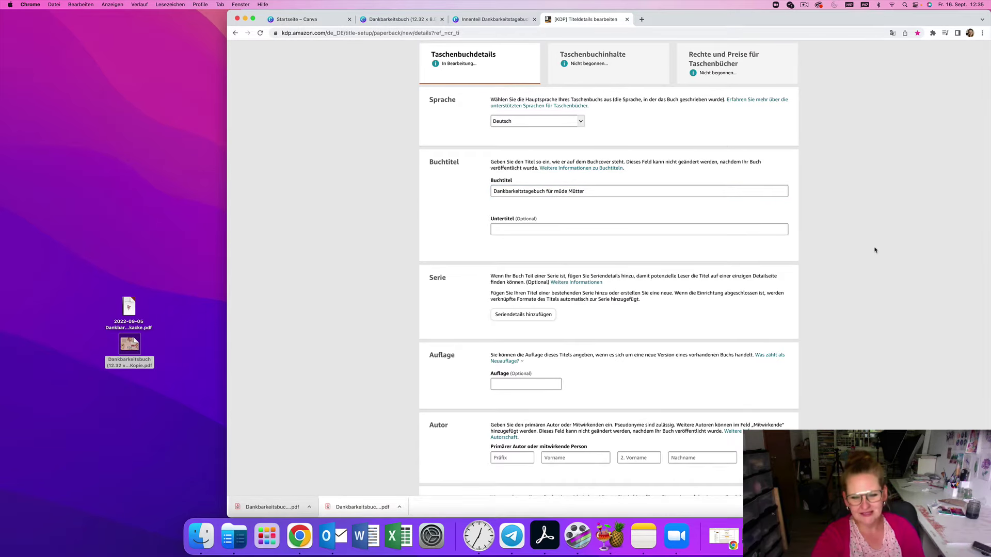
# - Look through the Autor, Mitwirkende, Beschreibung, Veröffentlichungsrechte, Stichwörter and Kategorien sections of the paperback details
pyautogui.scroll(-10, 631, 239)
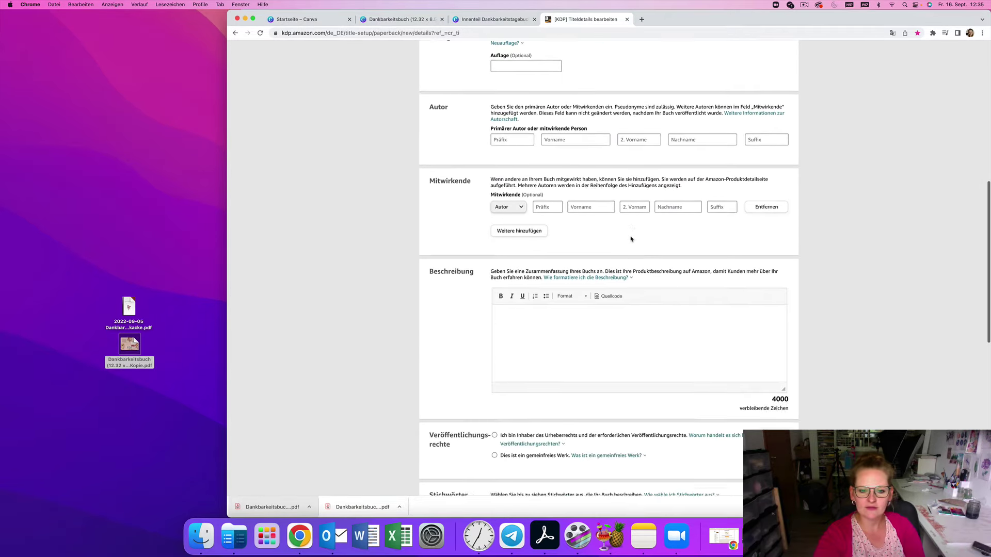
pyautogui.scroll(-7, 631, 239)
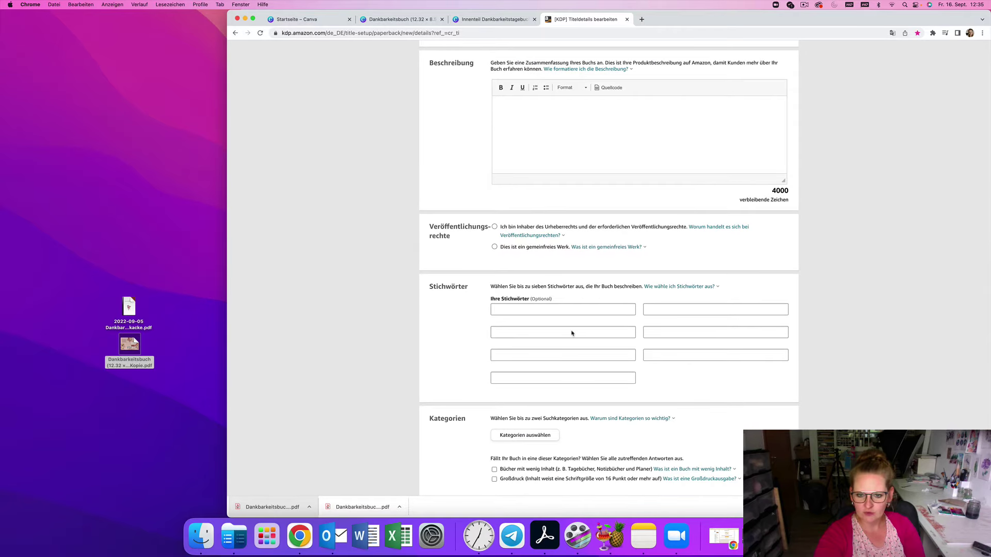
pyautogui.moveTo(491, 299); pyautogui.dragTo(546, 300)
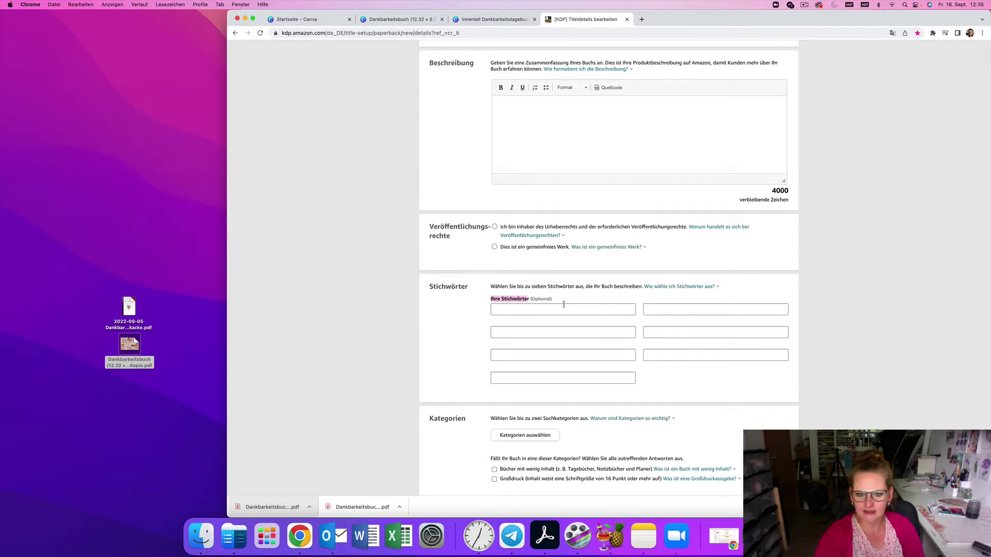
pyautogui.scroll(3, 567, 312)
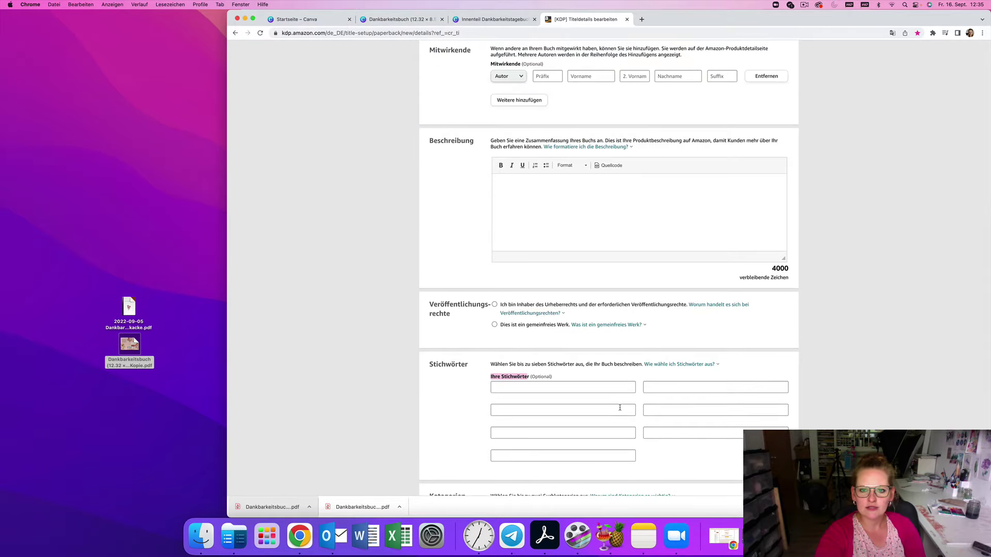
# - Enter "dankbarkeitstagebuch" as the first of the book's Stichwörter
pyautogui.scroll(3, 619, 407)
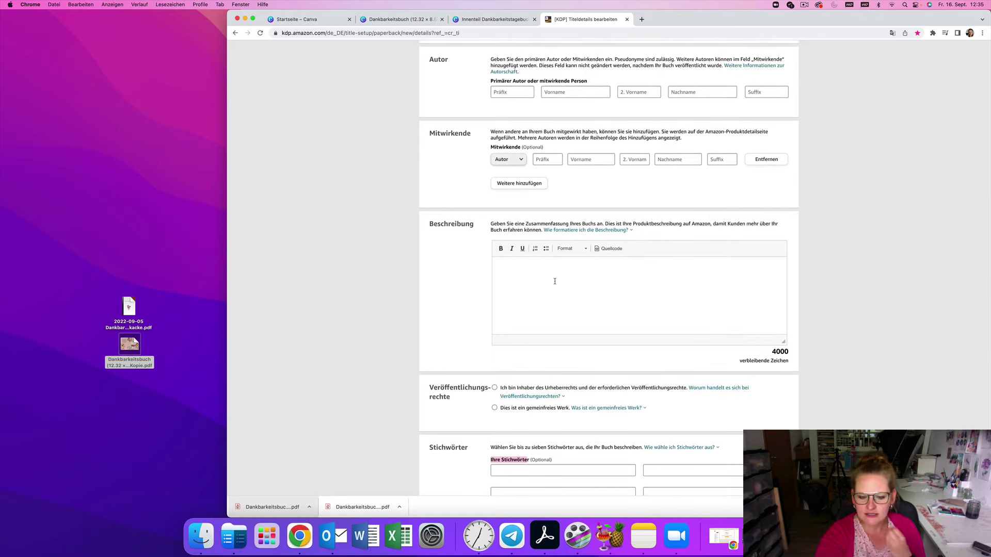
pyautogui.scroll(-6, 555, 281)
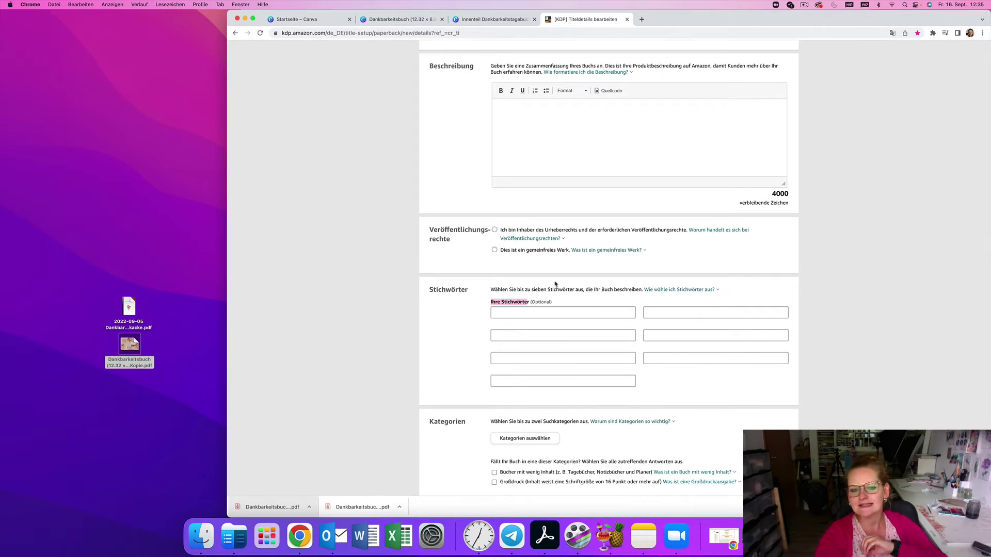
pyautogui.click(537, 304)
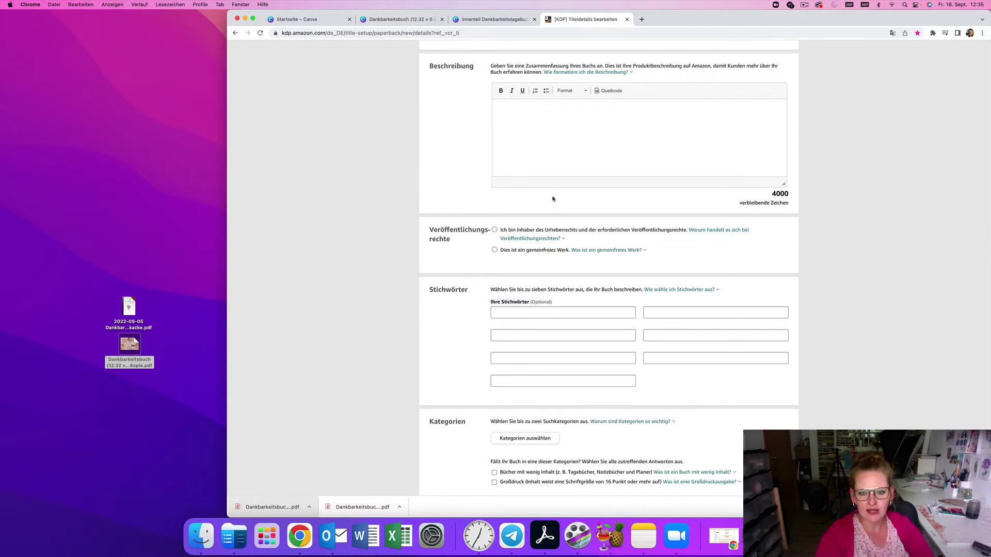
pyautogui.click(531, 316)
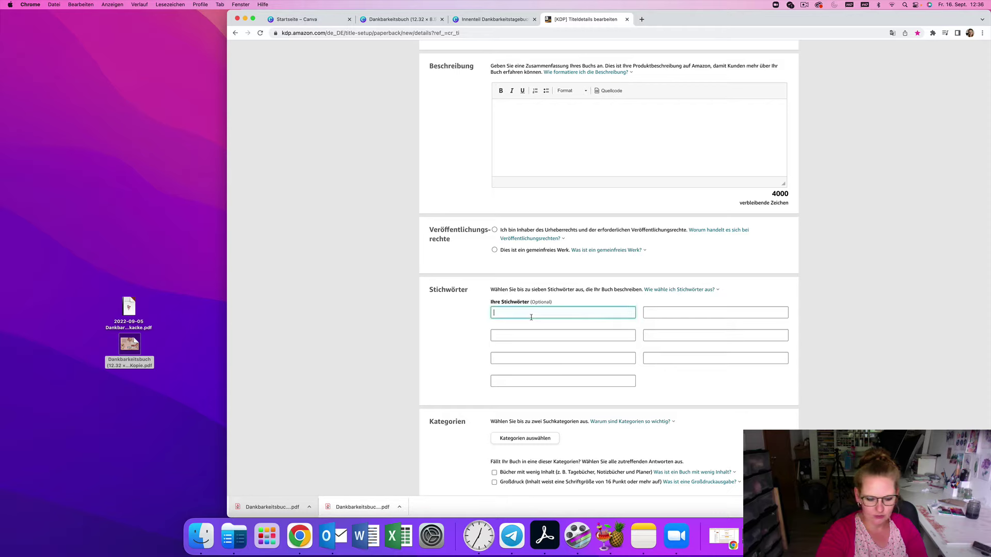
pyautogui.write('dankbarkeits')
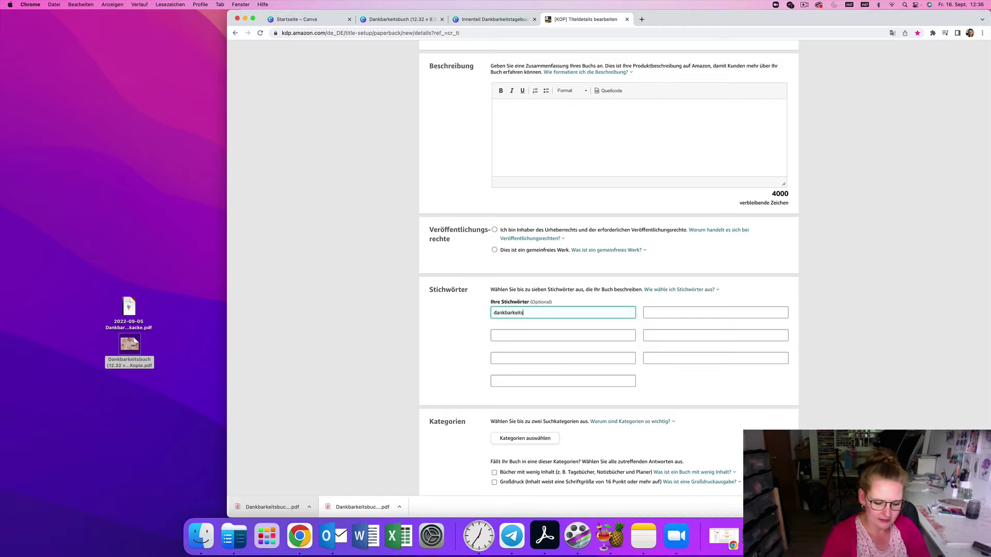
pyautogui.write('tagebuch')
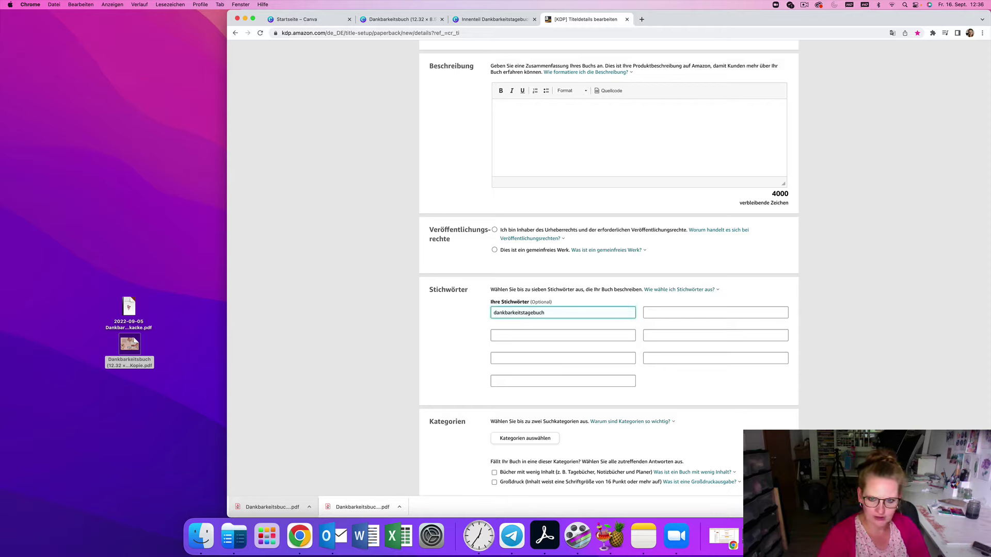
# - Reuse the first keyword to enter "dankbarkeitstagebuch für erwachsene" as the second Stichwort
pyautogui.press('super+a')
pyautogui.press('super+c')
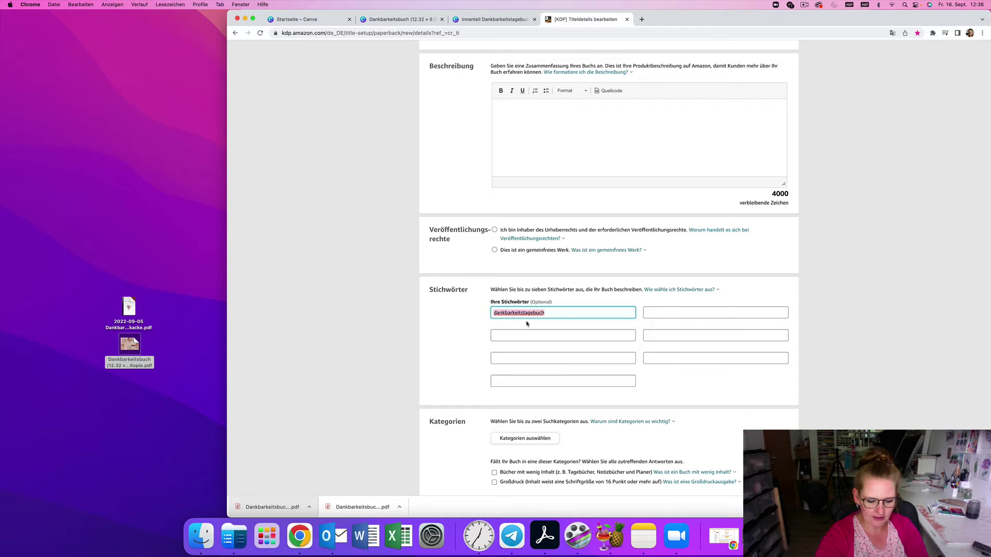
pyautogui.click(675, 313)
pyautogui.press('super+v')
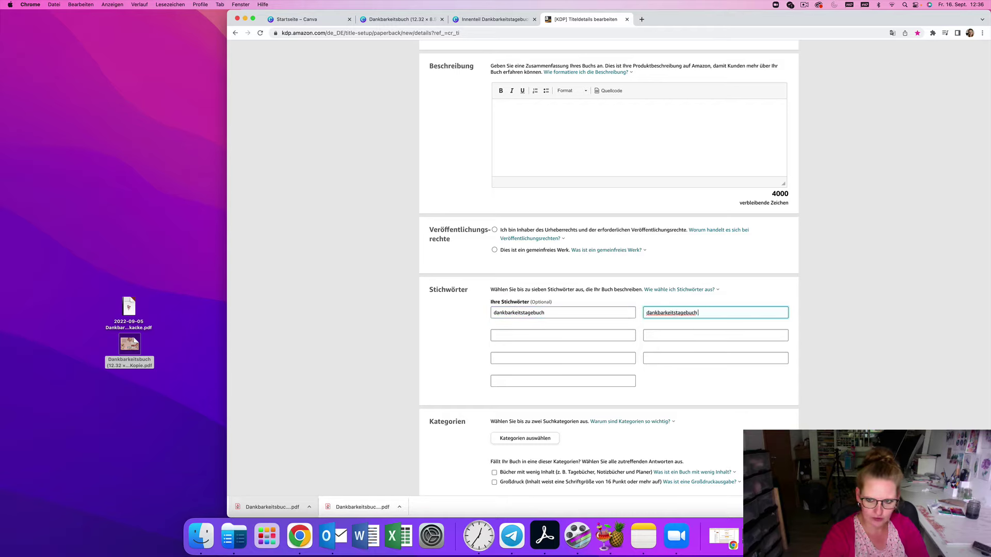
pyautogui.write('für erwachsene')
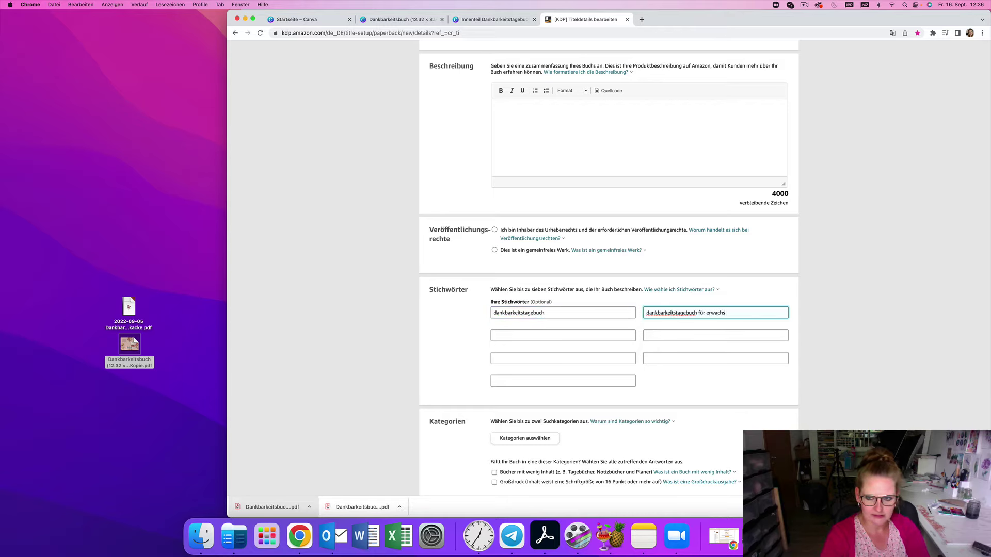
# - Enter "geschenk für mütter" as the third Stichwort and go on to the fourth, empty keyword
pyautogui.click(521, 336)
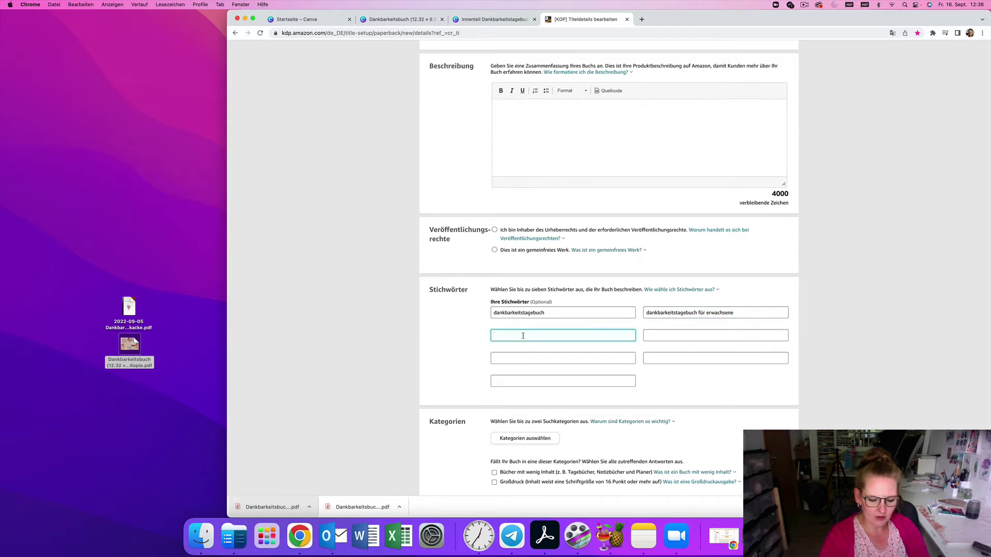
pyautogui.write('geschenk für ')
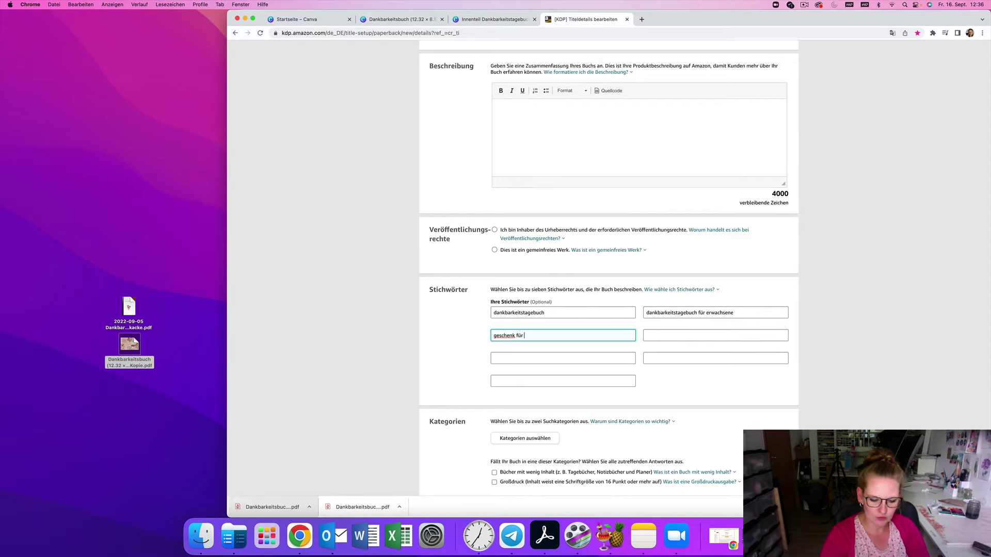
pyautogui.write('müter')
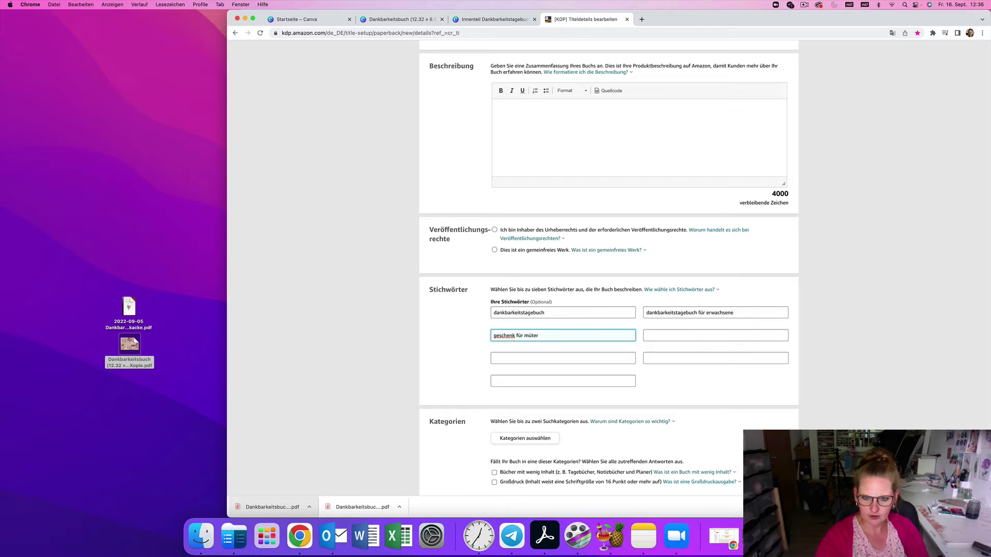
pyautogui.press('BackSpace')
pyautogui.press('BackSpace')
pyautogui.write('ter')
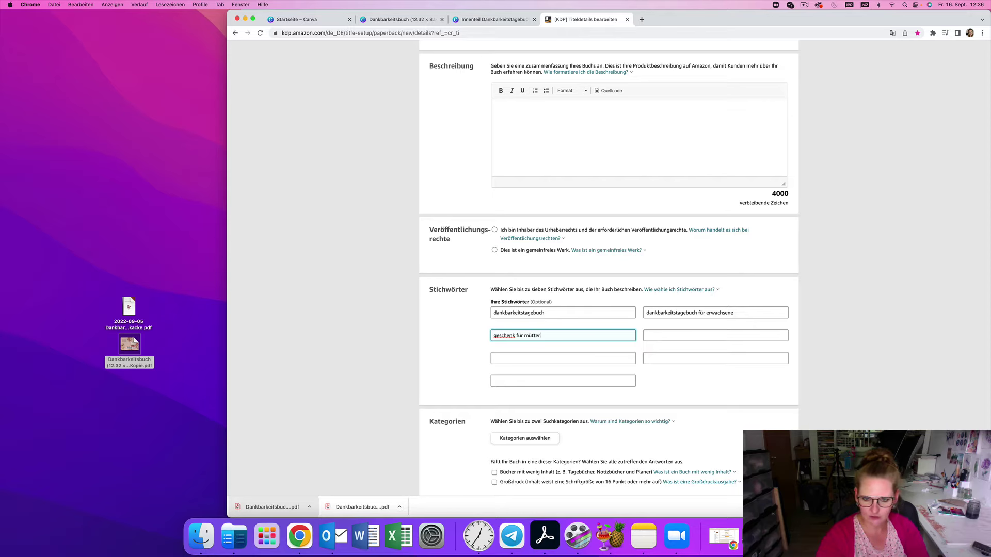
pyautogui.click(663, 336)
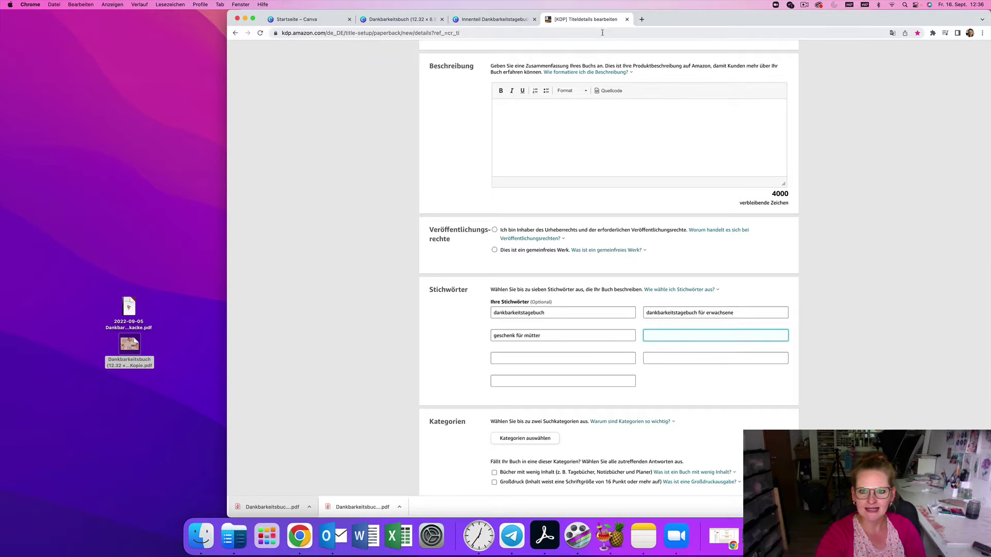
# - Open Amazon.de in a new browser tab and look up the search suggestions for "dankbarkeitstagebuch" within Bücher
pyautogui.click(642, 19)
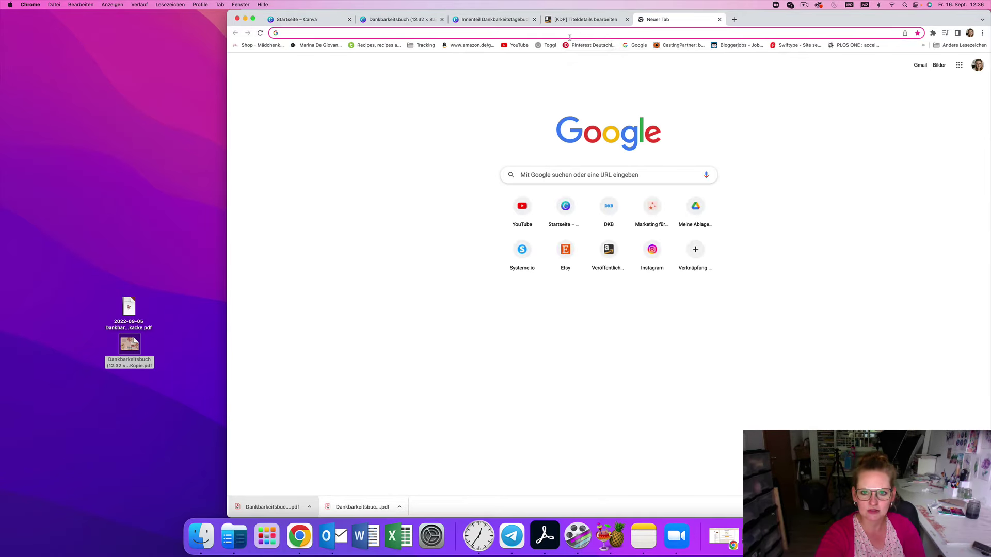
pyautogui.click(464, 45)
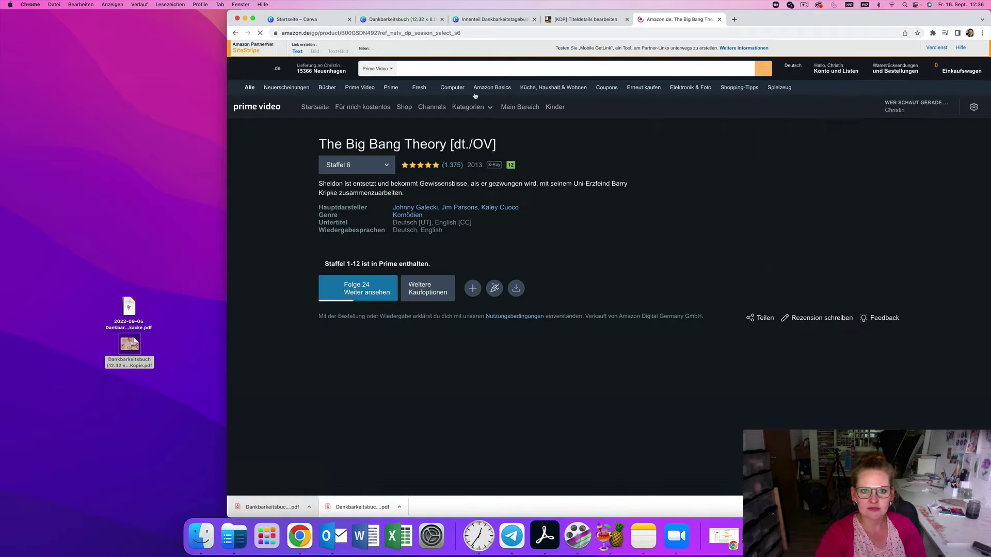
pyautogui.click(379, 68)
pyautogui.scroll(5, 382, 74)
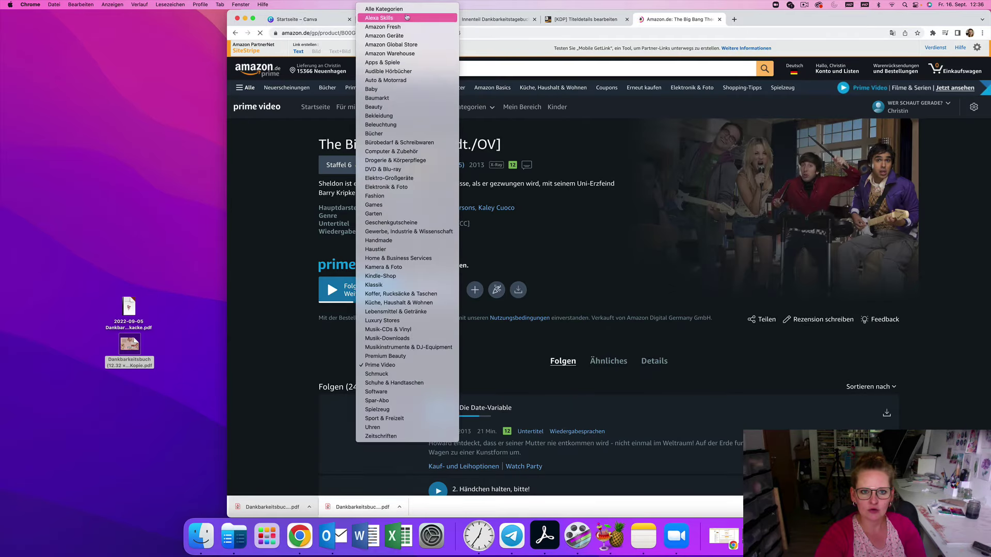
pyautogui.click(373, 133)
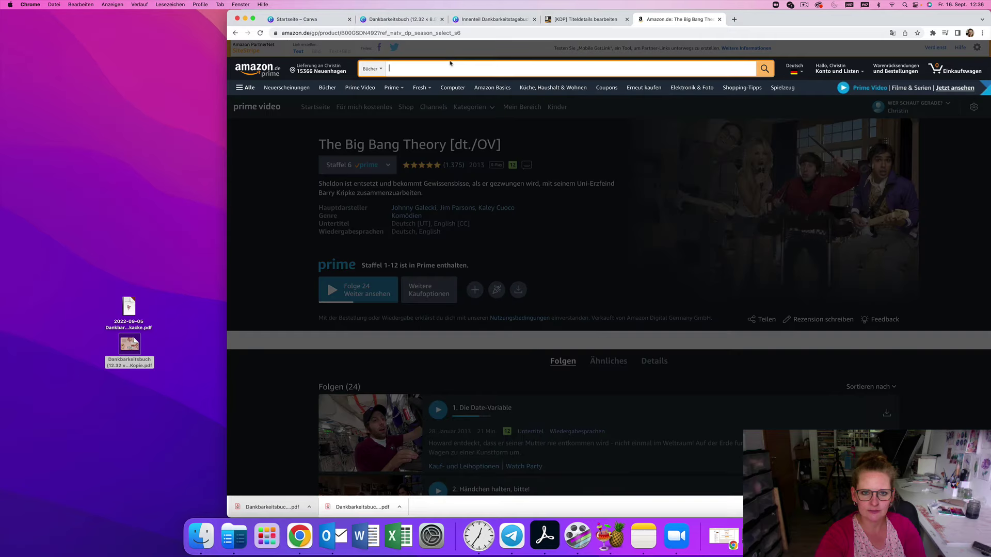
pyautogui.write('dankbarkei')
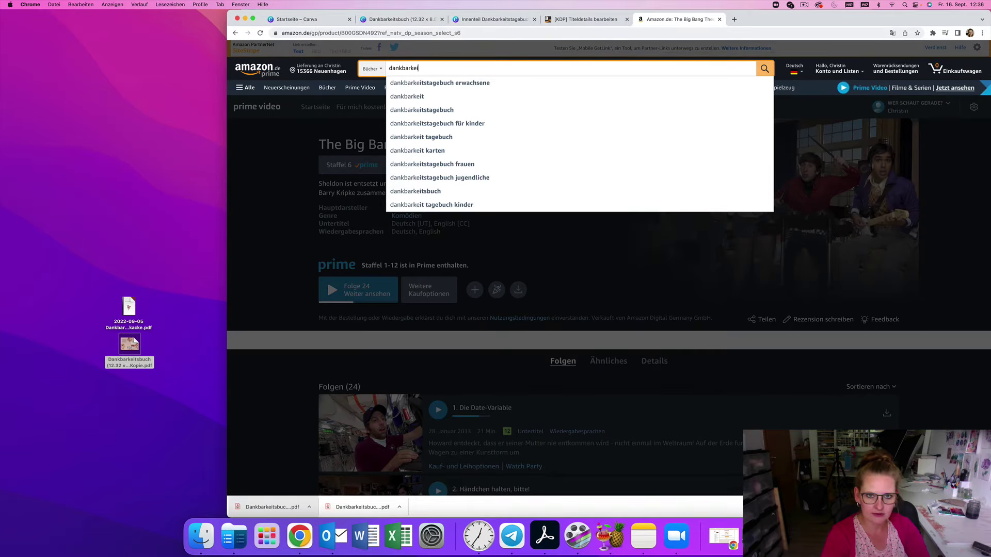
pyautogui.write('tst')
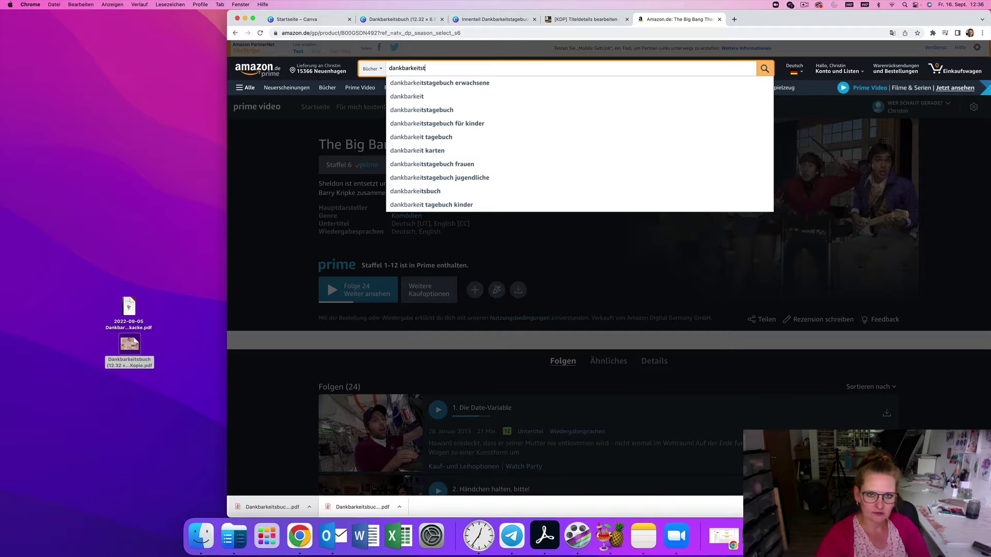
pyautogui.write('agebuch')
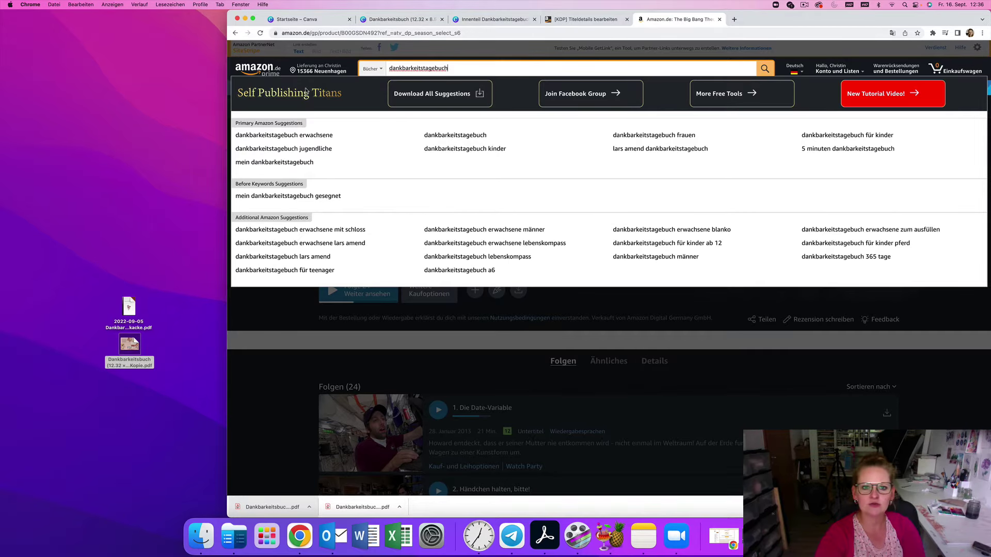
pyautogui.scroll(-1, 416, 62)
pyautogui.scroll(1, 415, 63)
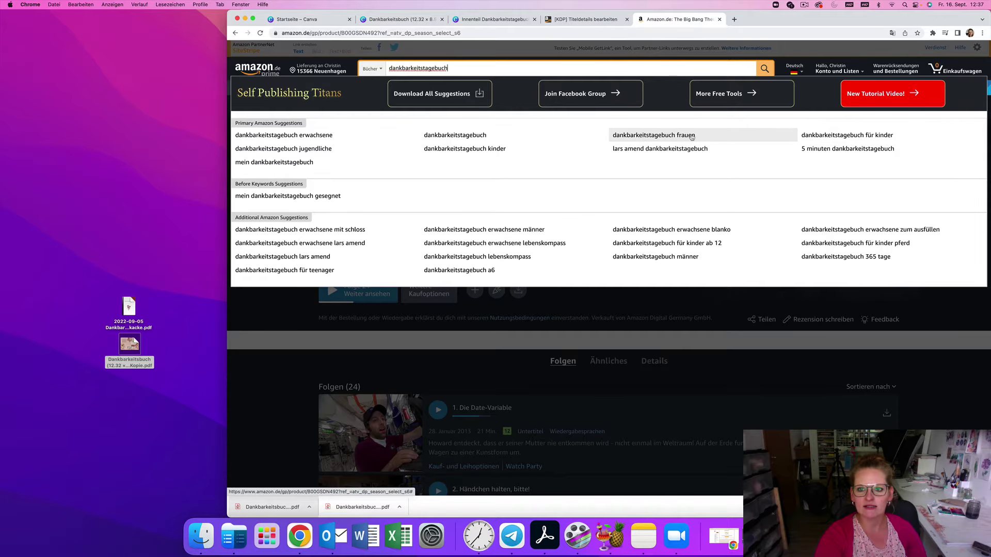
# - Return to the KDP title details and enter "dankbarkeitstagebuch für frauen" as the fourth Stichwort
pyautogui.click(580, 19)
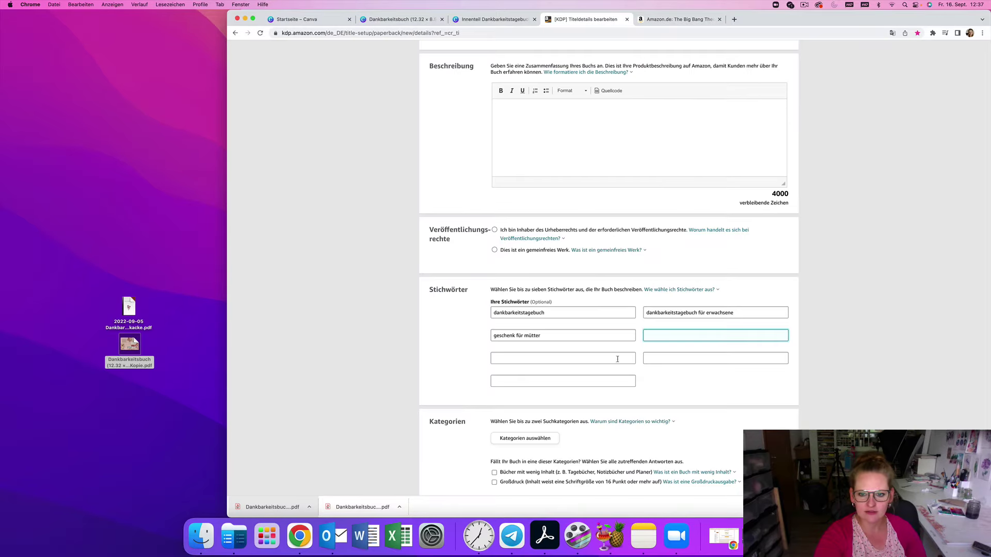
pyautogui.write('dankbar')
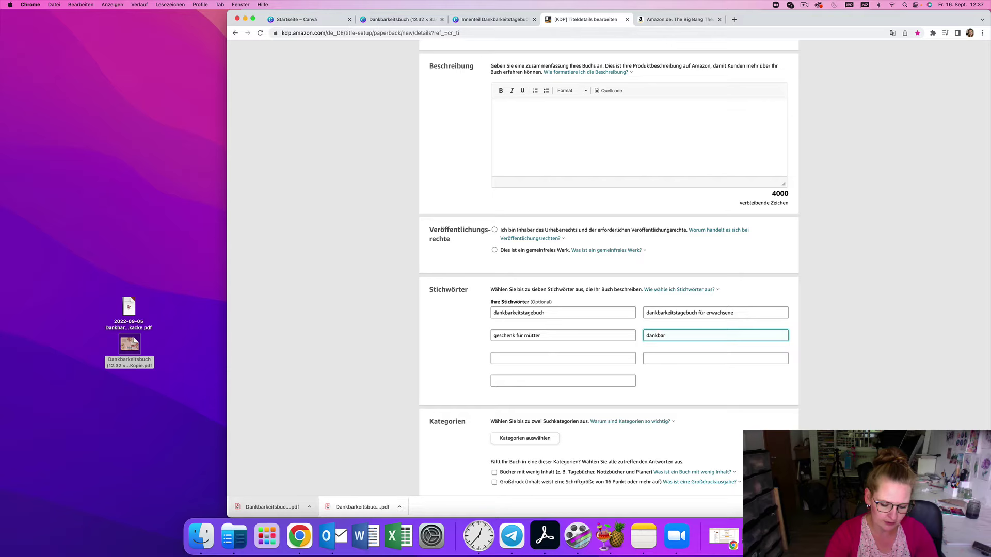
pyautogui.write('keitstagebuch für')
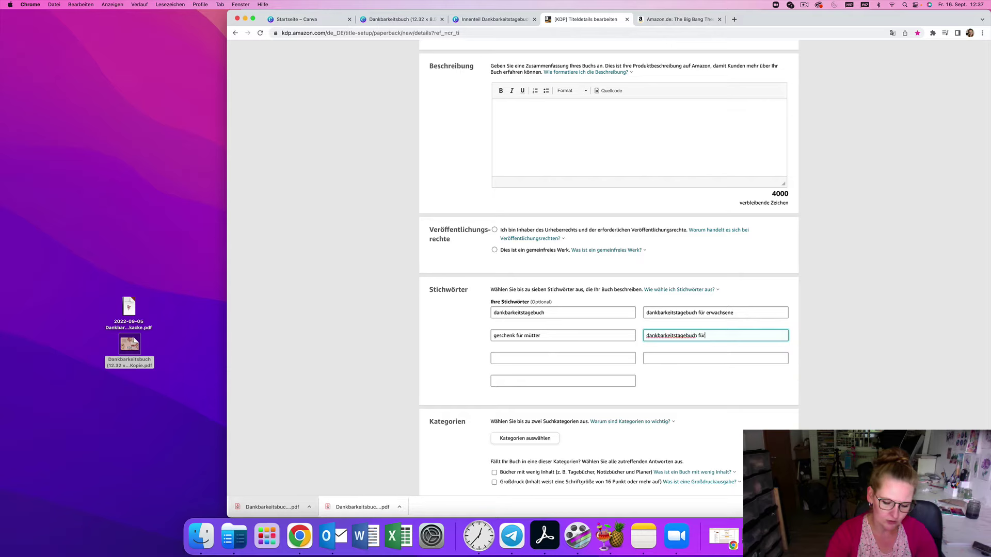
pyautogui.write(' ftrauen')
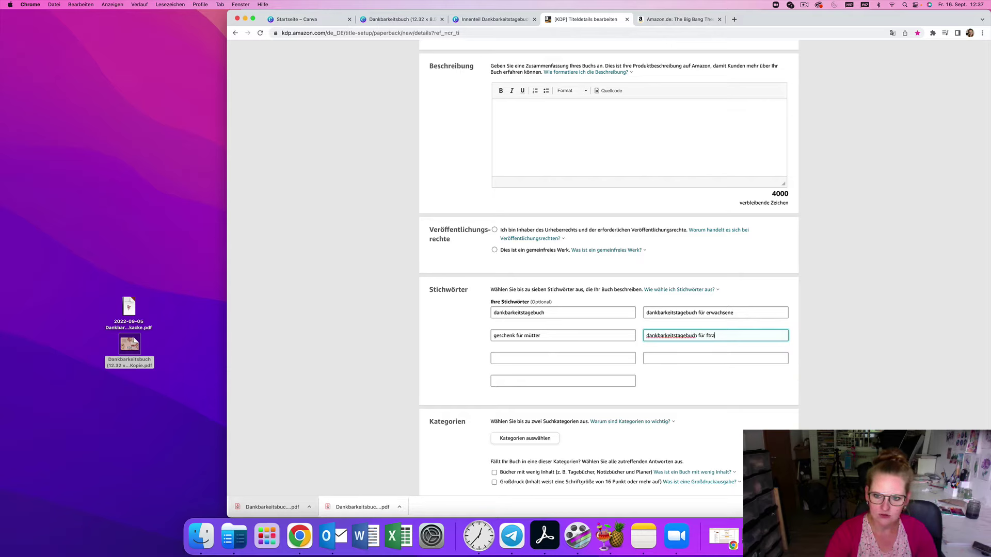
pyautogui.press('BackSpace')
pyautogui.press('BackSpace')
pyautogui.press('BackSpace')
pyautogui.write('rauen')
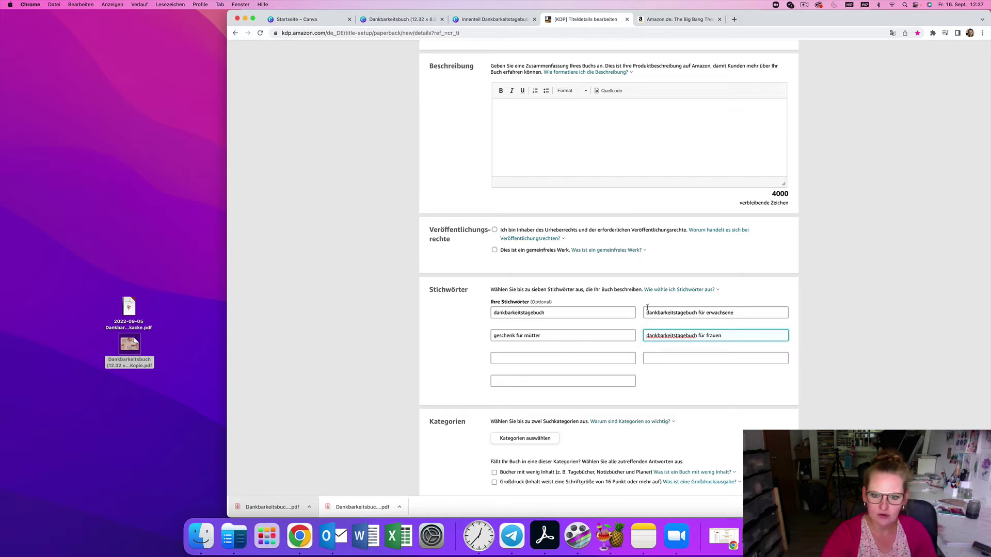
# - Compare the first and fourth Stichwörter with Amazon's suggestions for "dankbarkeitstagebuch" and return to the Autor and Beschreibung sections in KDP
pyautogui.doubleClick(536, 313)
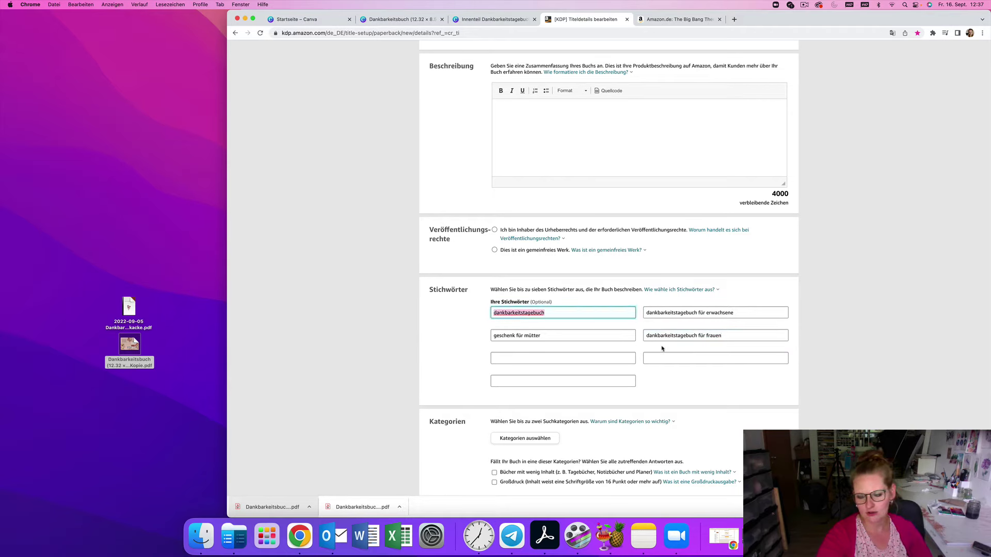
pyautogui.moveTo(646, 335); pyautogui.dragTo(724, 337)
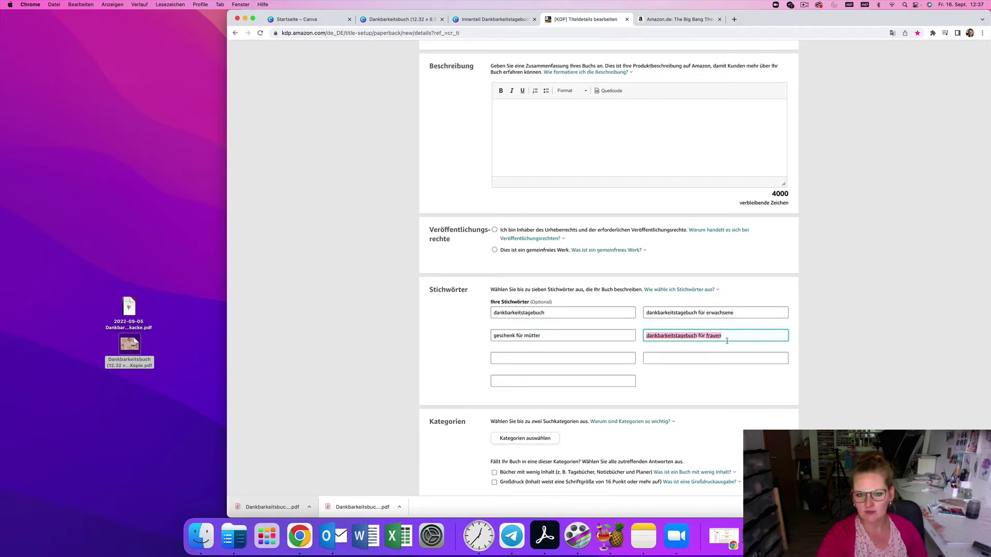
pyautogui.click(728, 336)
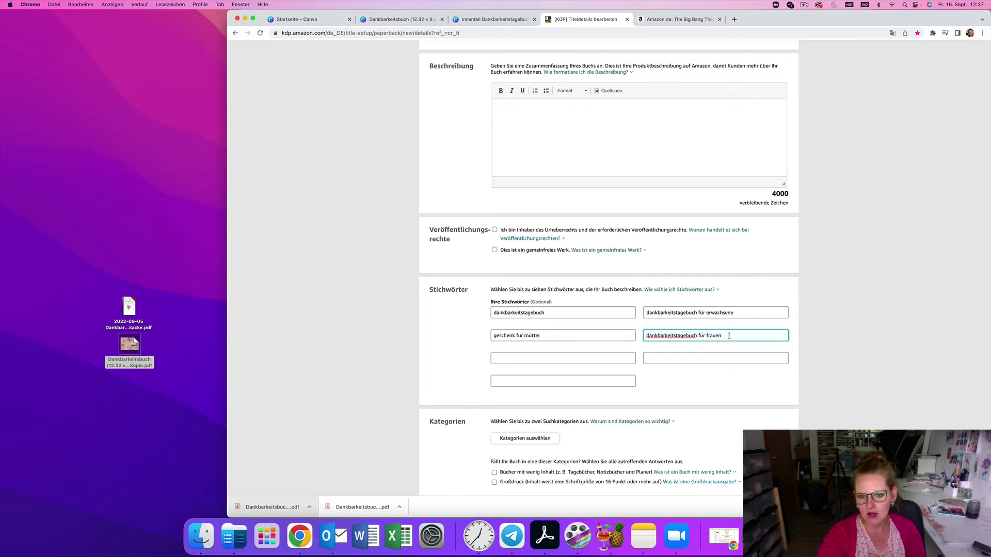
pyautogui.click(572, 313)
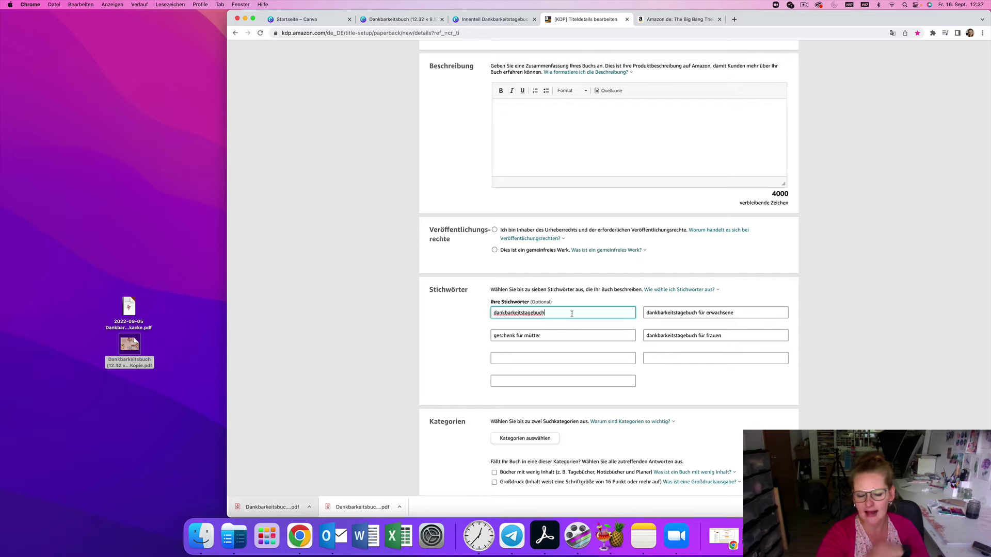
pyautogui.click(707, 337)
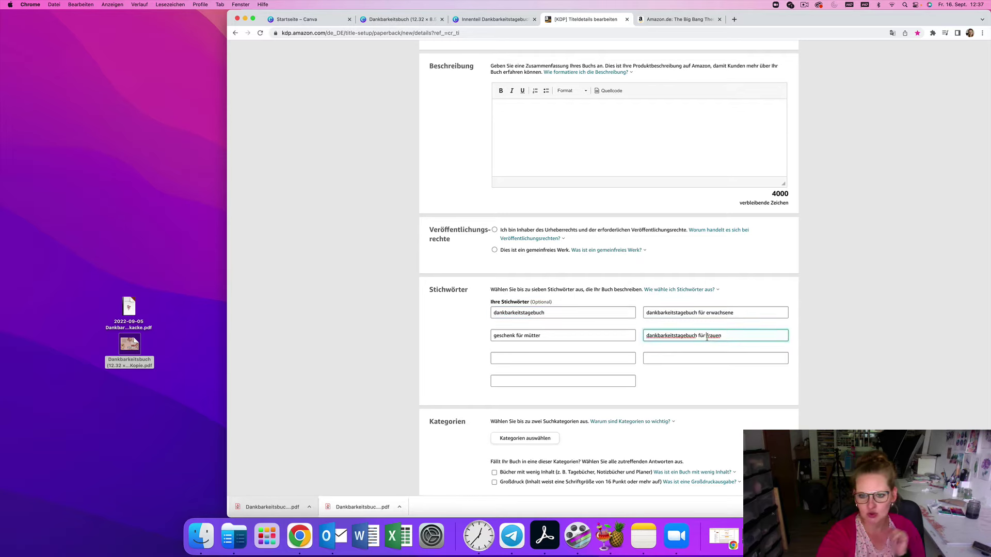
pyautogui.click(665, 19)
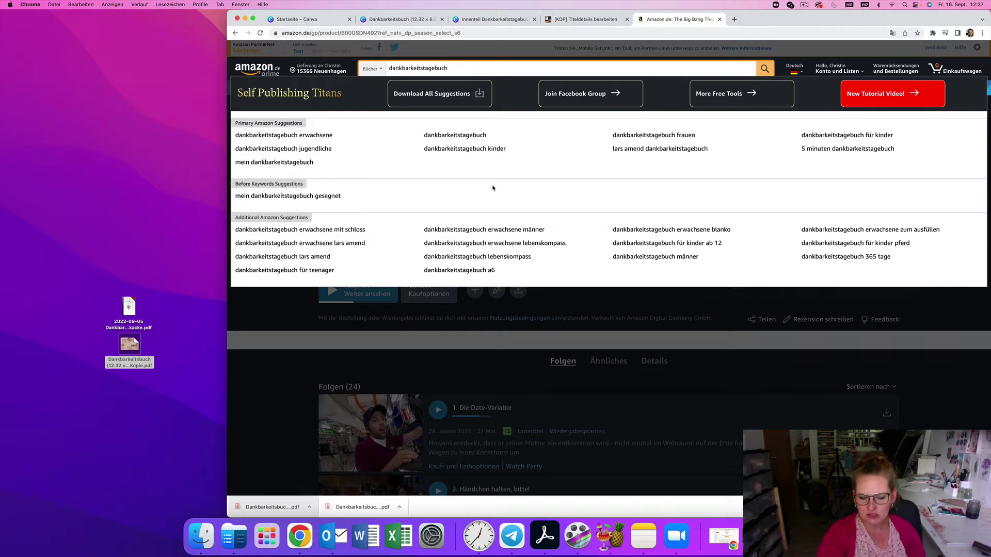
pyautogui.hotkey('ctrl', 'shift', 'Tab')
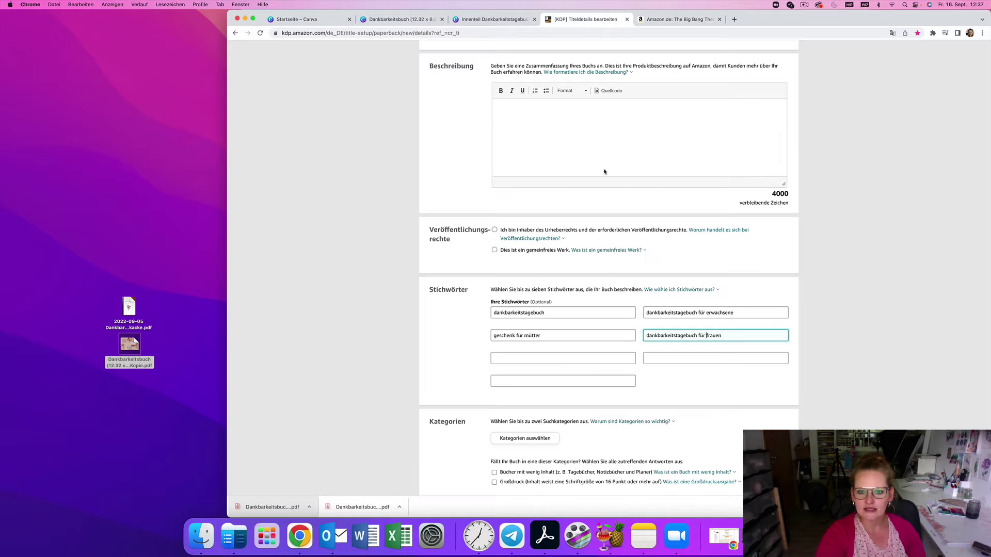
pyautogui.scroll(5, 613, 273)
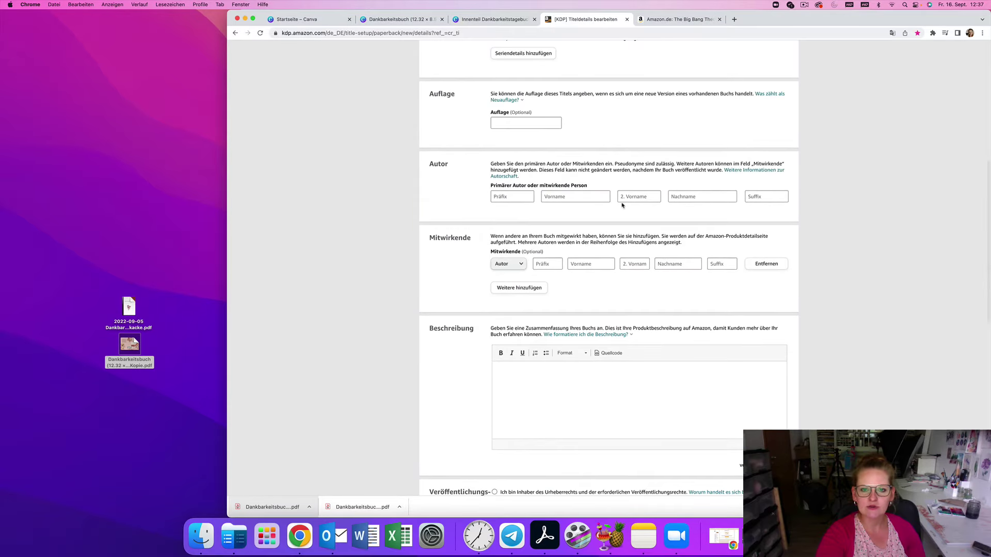
# - Check the Stichwörter, return to the Buchtitel and replace "müde Mütter" with "Frauen"
pyautogui.scroll(3, 621, 205)
pyautogui.scroll(3, 621, 205)
pyautogui.scroll(-12, 621, 206)
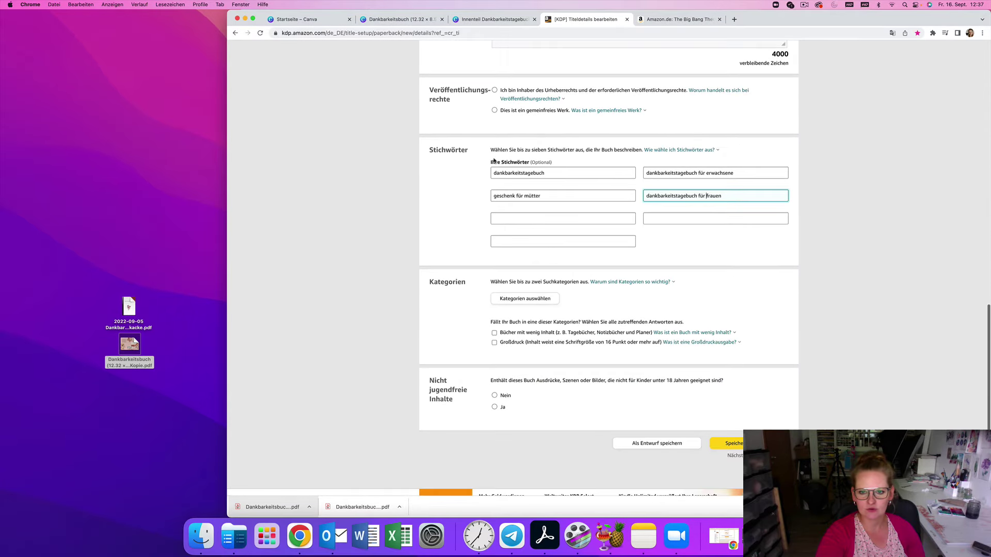
pyautogui.scroll(15, 623, 196)
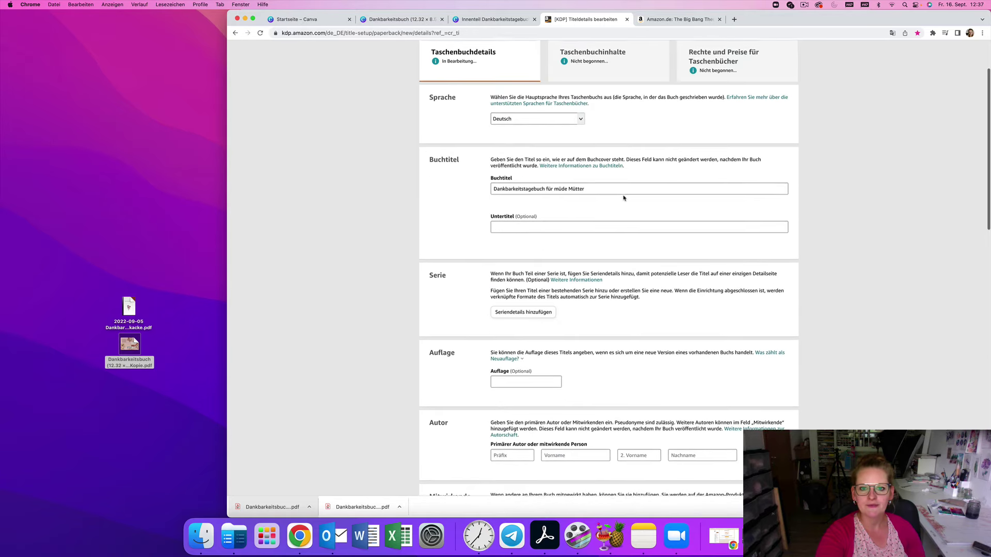
pyautogui.click(599, 191)
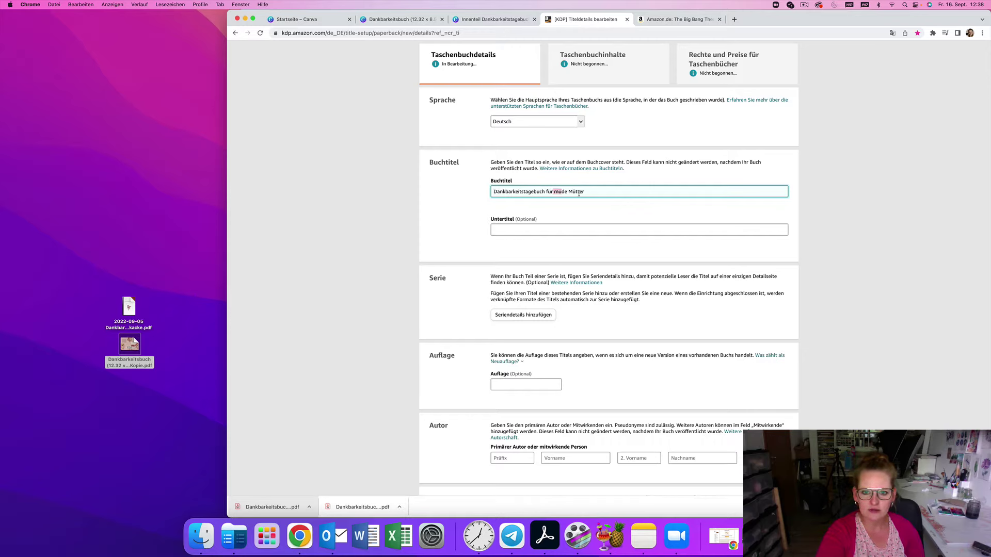
pyautogui.moveTo(586, 191); pyautogui.dragTo(552, 191)
pyautogui.write('F')
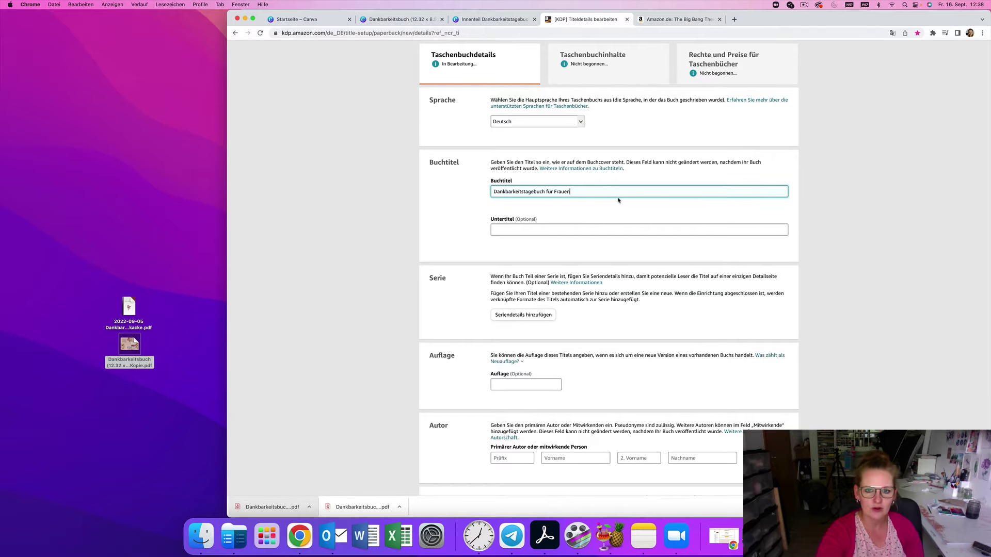
pyautogui.write('rauen')
# - Put the quoted phrase "So eine Dreckskacke", with a capital D, in front of "Dankbarkeitstagebuch für Frauen" in the Buchtitel
pyautogui.press('super+Left')
pyautogui.write('"So eine d')
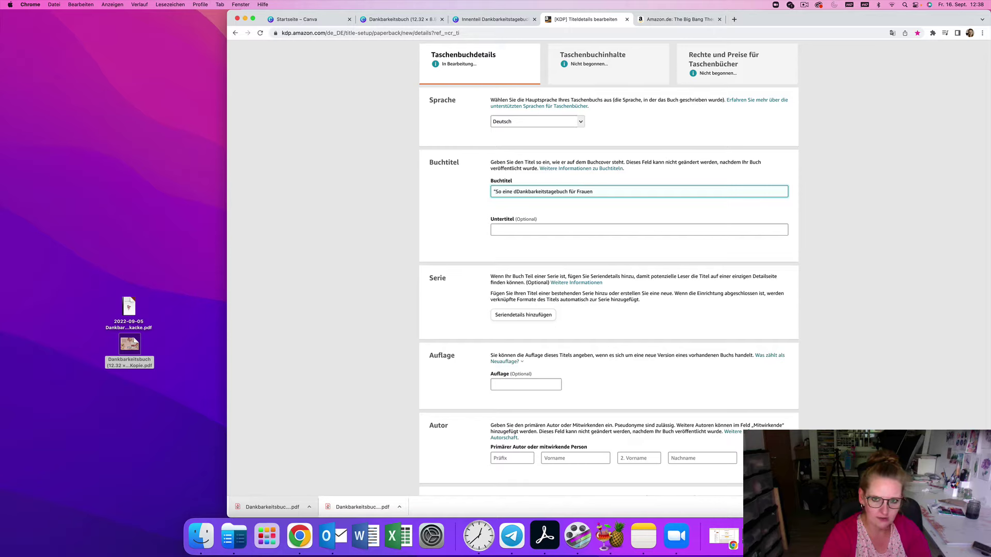
pyautogui.write('recks')
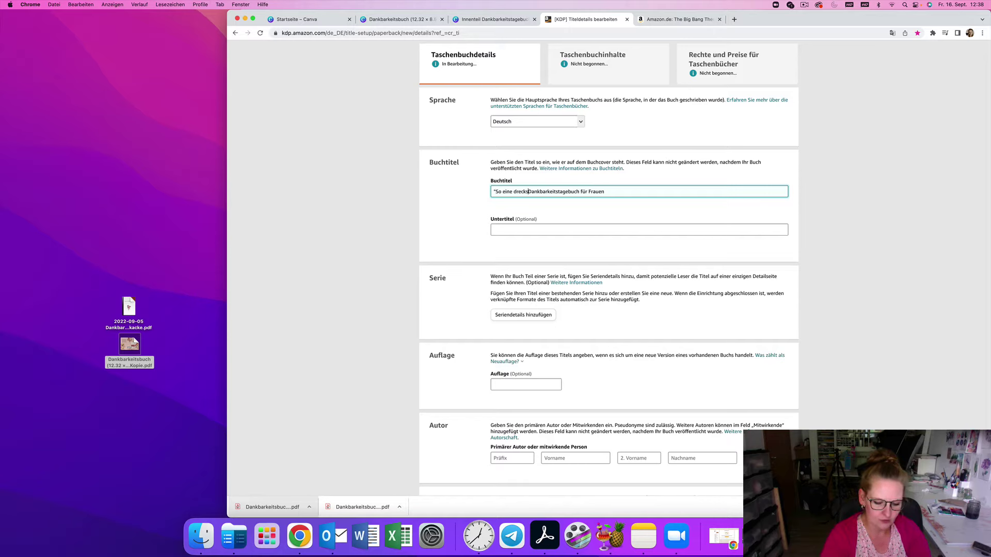
pyautogui.write('kacke"')
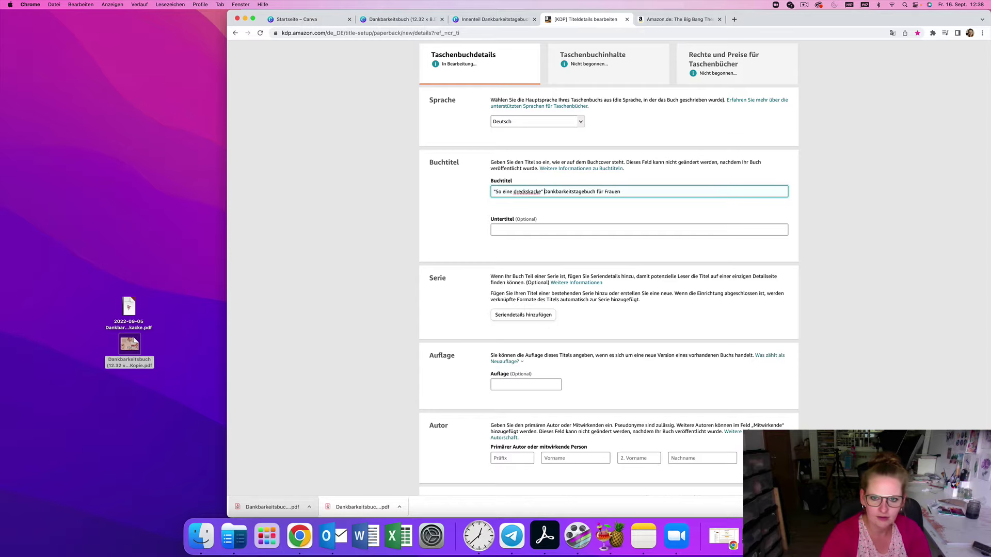
pyautogui.click(517, 191)
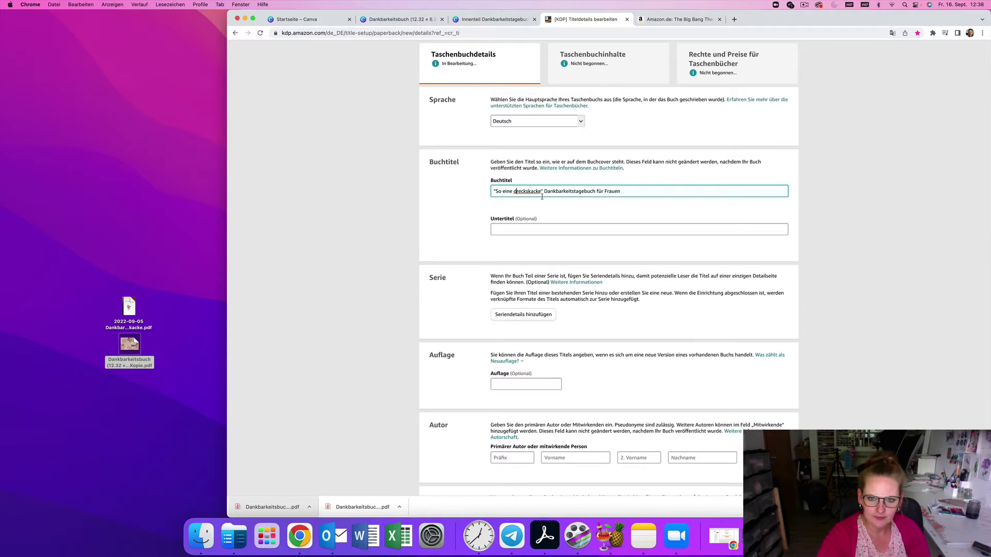
pyautogui.press('BackSpace')
pyautogui.write('D')
pyautogui.click(545, 192)
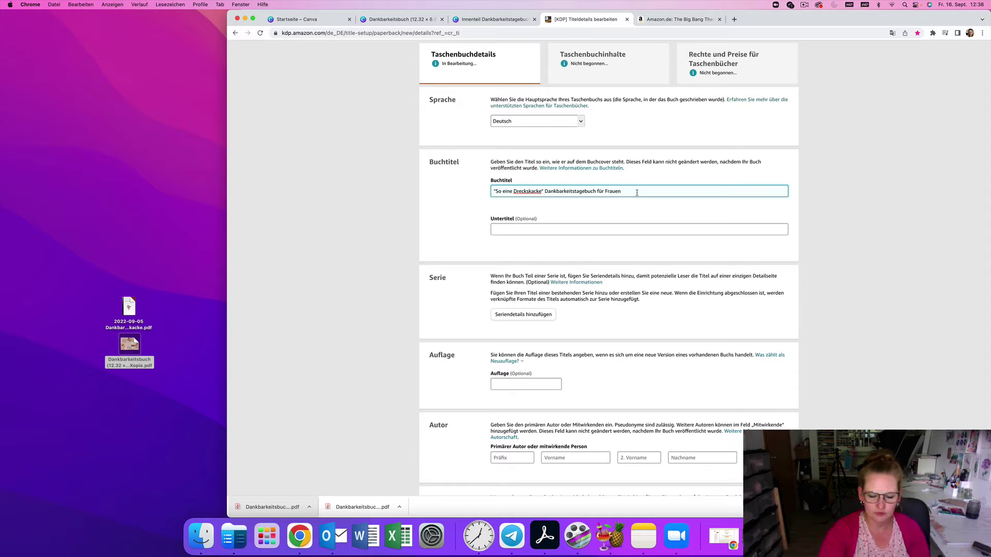
# - Append "in nur 6 Minuten pro Tag ausfüllbar" to the end of the Buchtitel and read over the full title
pyautogui.write('in nur')
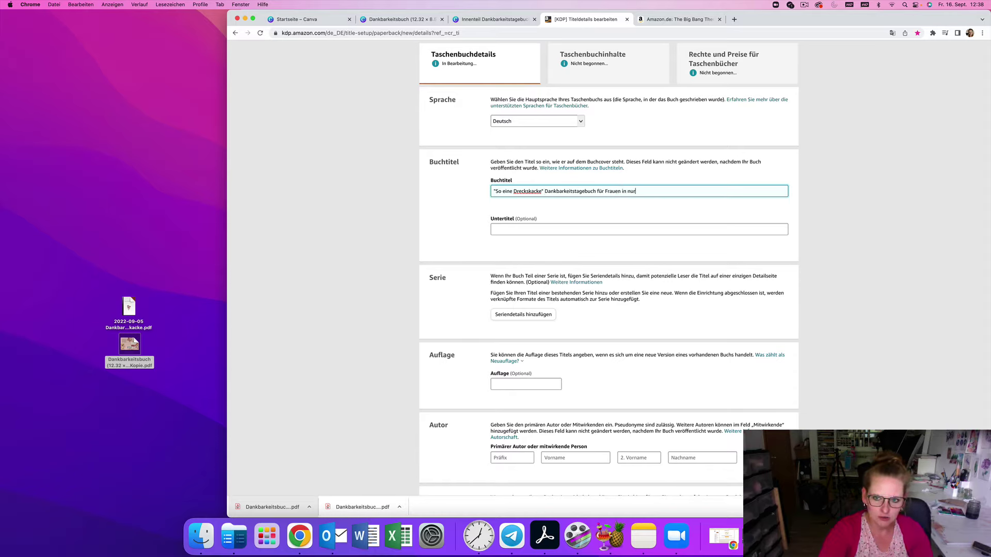
pyautogui.write(' 6 Min')
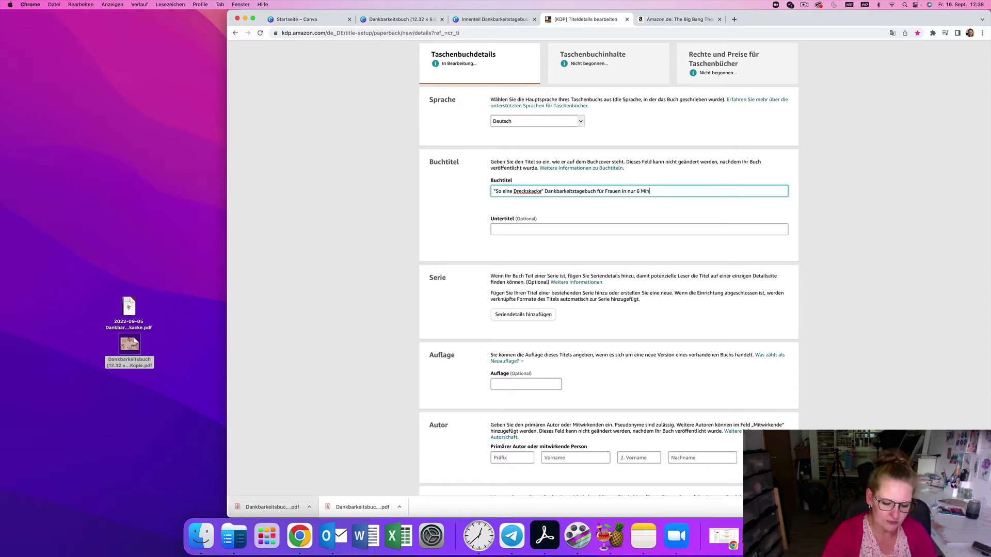
pyautogui.press('BackSpace')
pyautogui.press('BackSpace')
pyautogui.write('uten ')
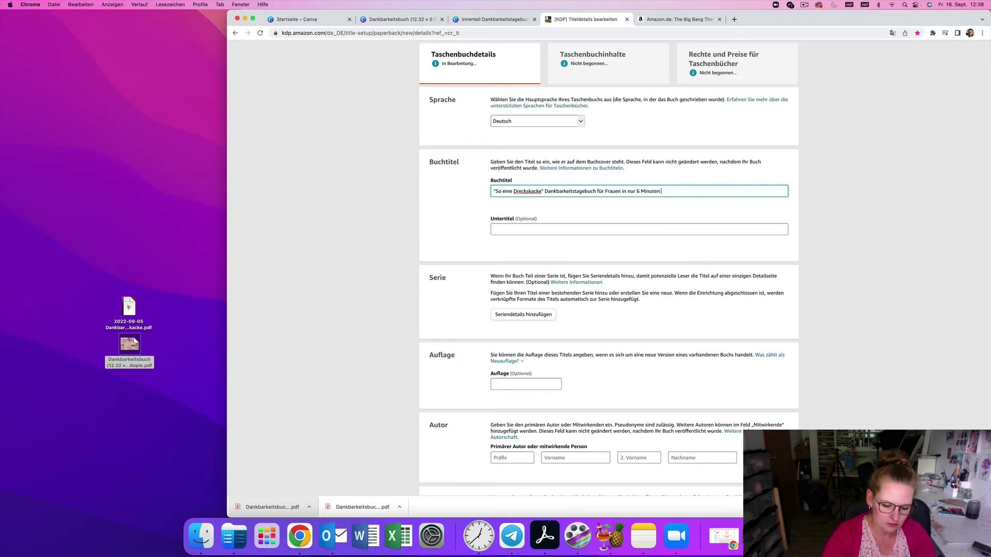
pyautogui.write('pro Tag aus')
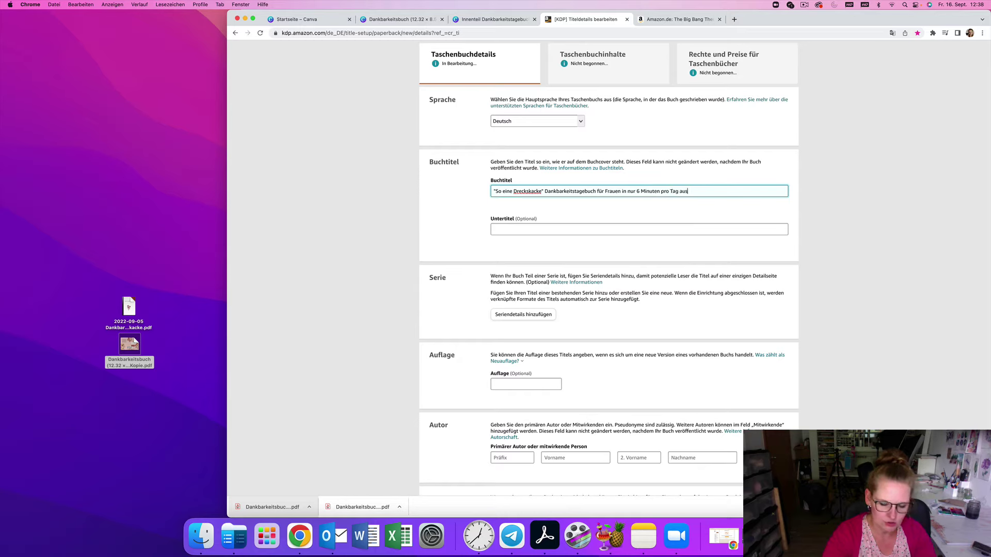
pyautogui.write('füllbar')
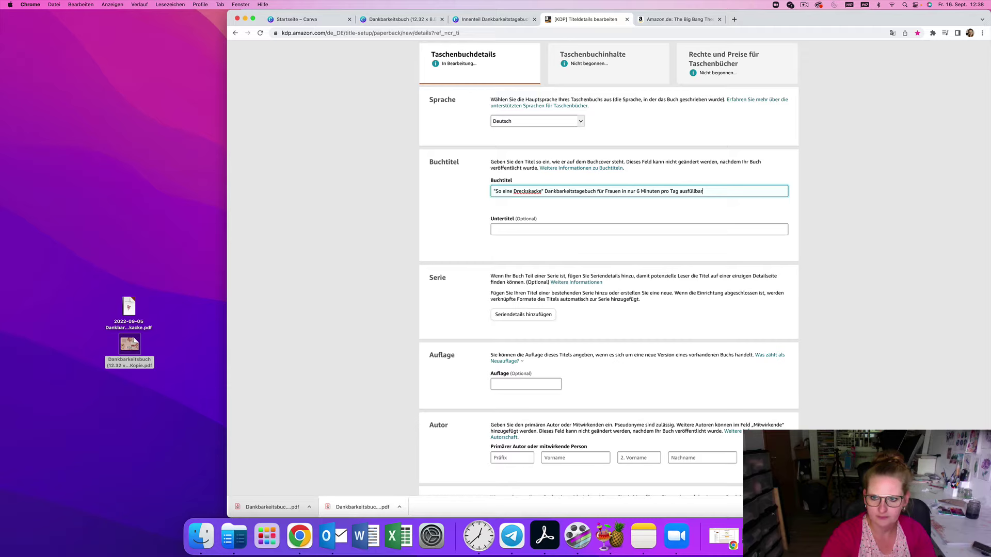
pyautogui.click(824, 197)
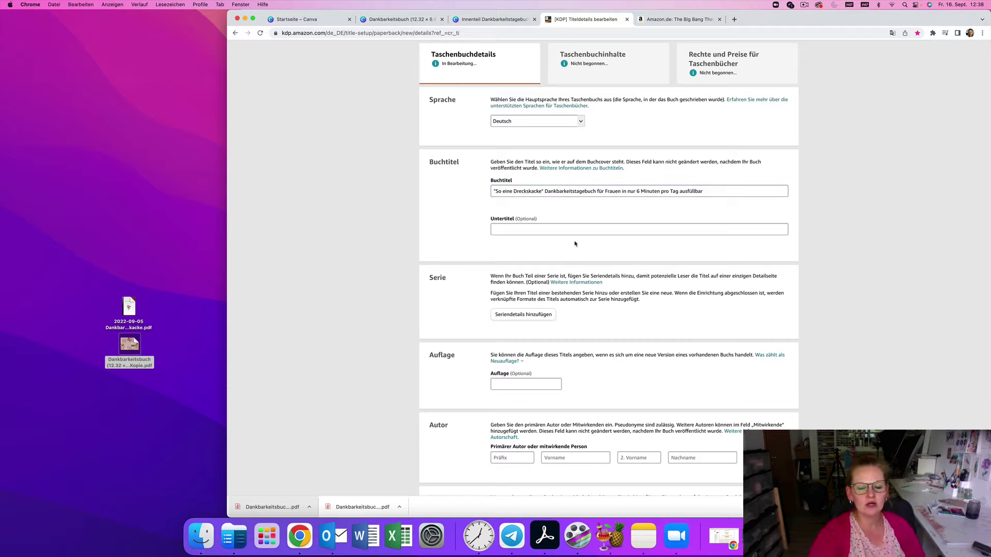
pyautogui.click(712, 195)
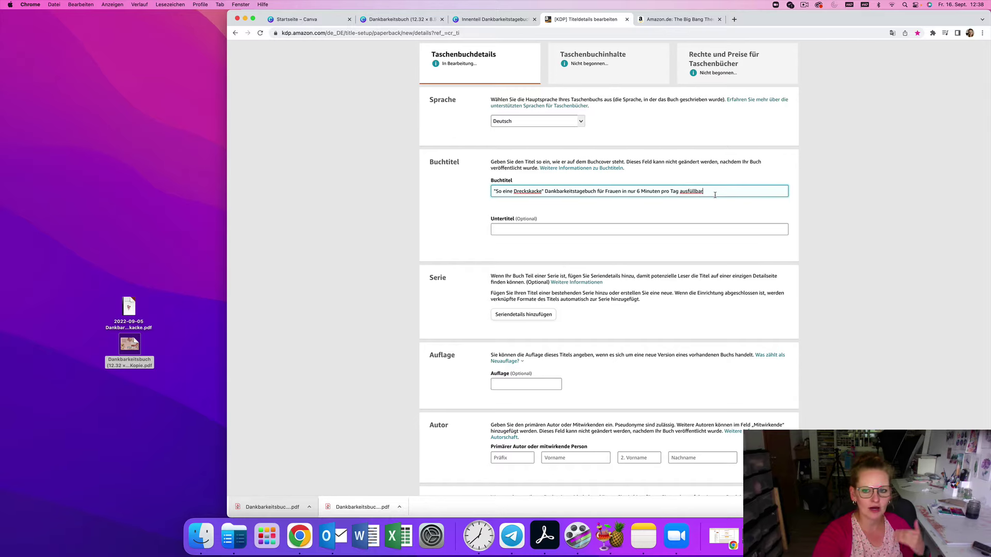
pyautogui.scroll(-1, 715, 196)
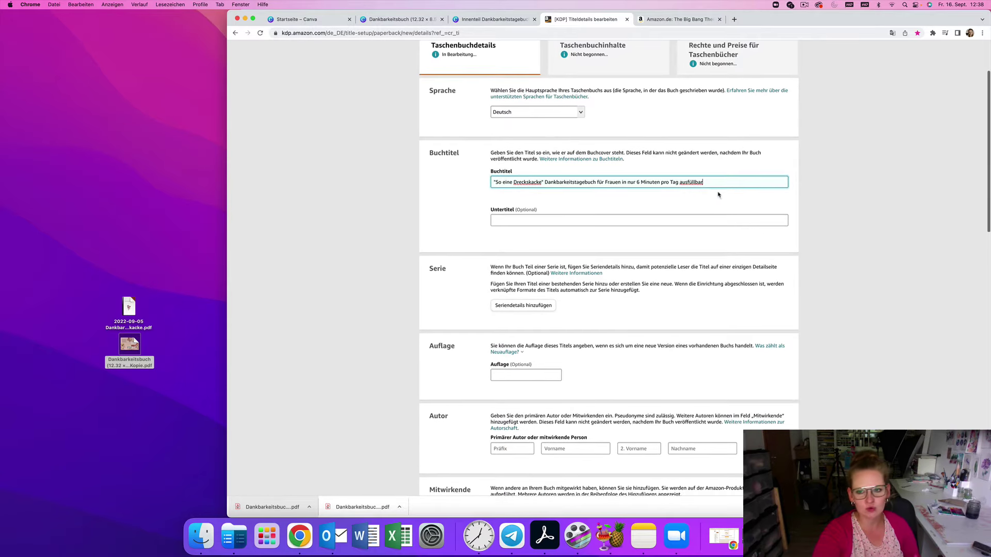
pyautogui.moveTo(704, 180); pyautogui.dragTo(485, 182)
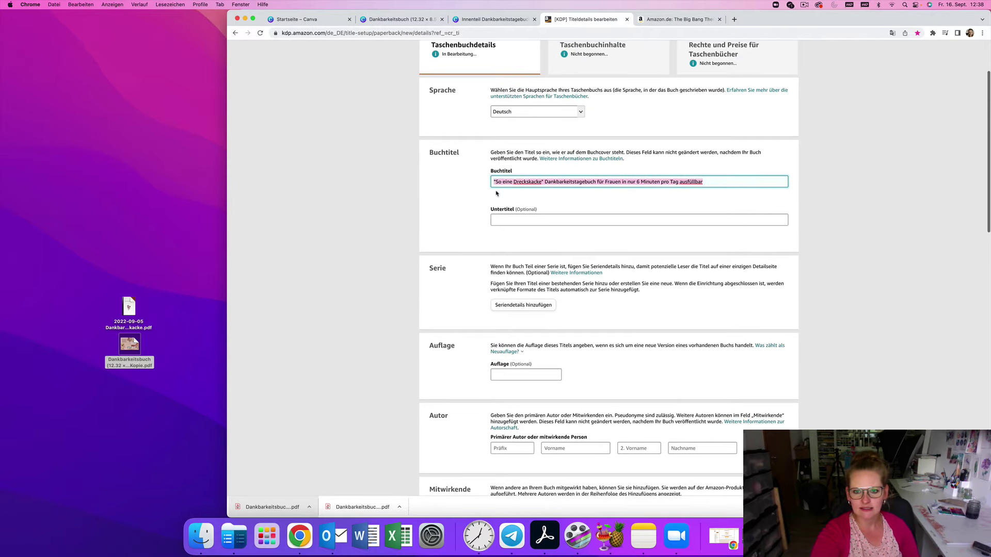
pyautogui.scroll(1, 496, 193)
# - Search Amazon's Bücher for "dankbarkeitstagebuch" and examine how the competing gratitude journals word their titles
pyautogui.click(680, 20)
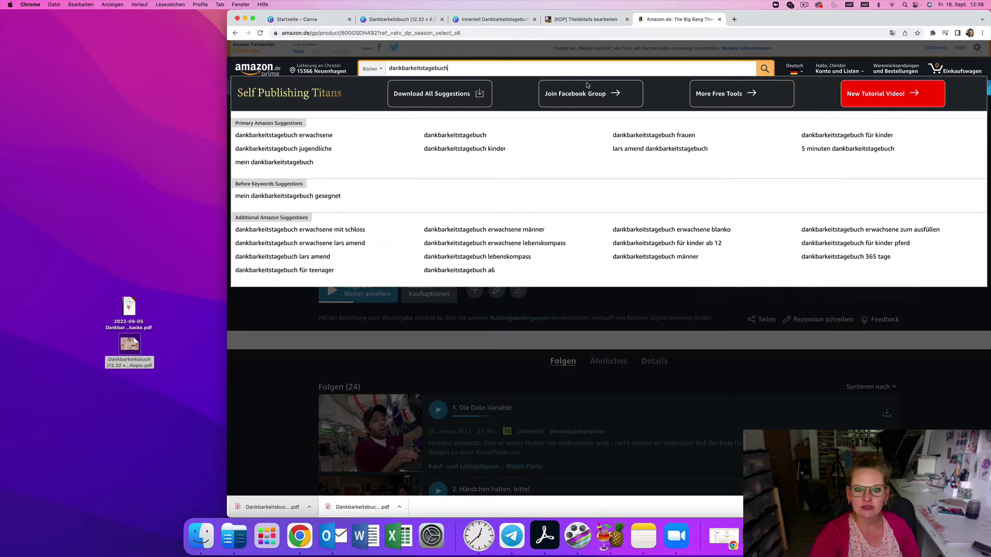
pyautogui.click(457, 70)
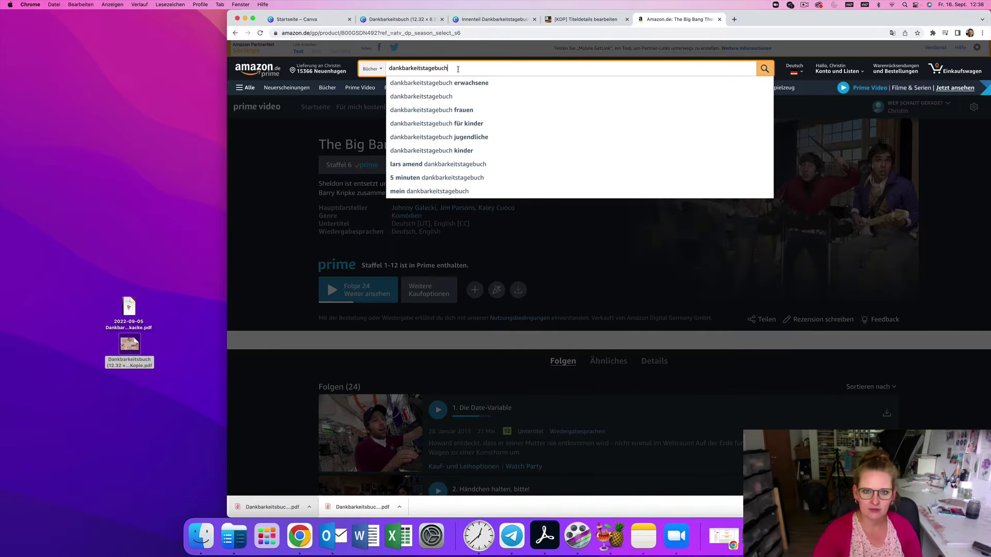
pyautogui.press('Return')
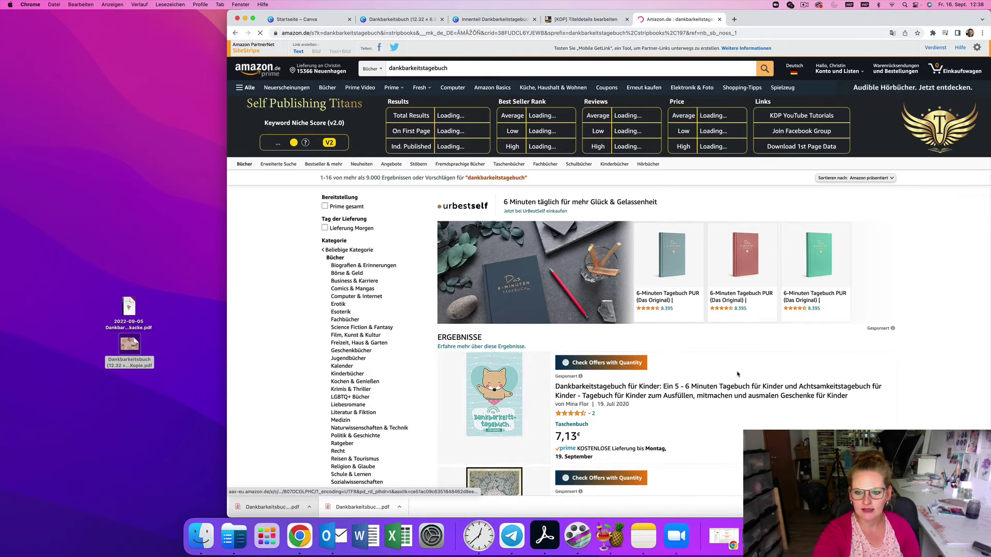
pyautogui.scroll(-5, 737, 373)
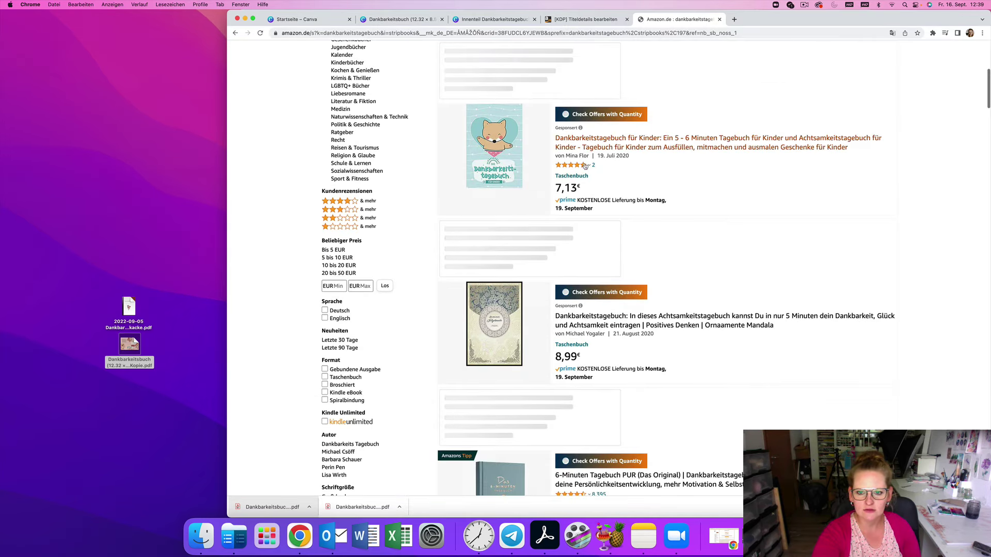
pyautogui.scroll(-4, 583, 279)
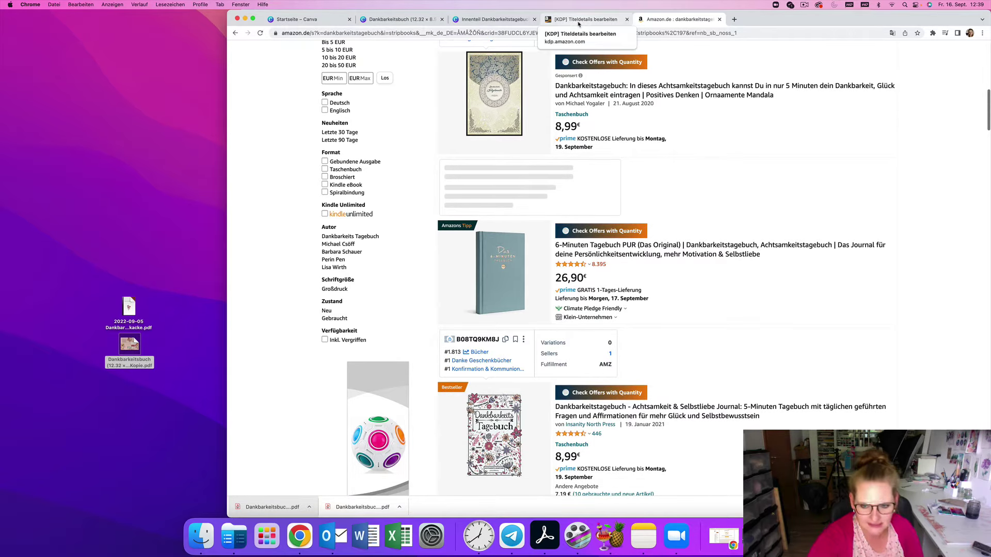
pyautogui.scroll(-10, 688, 209)
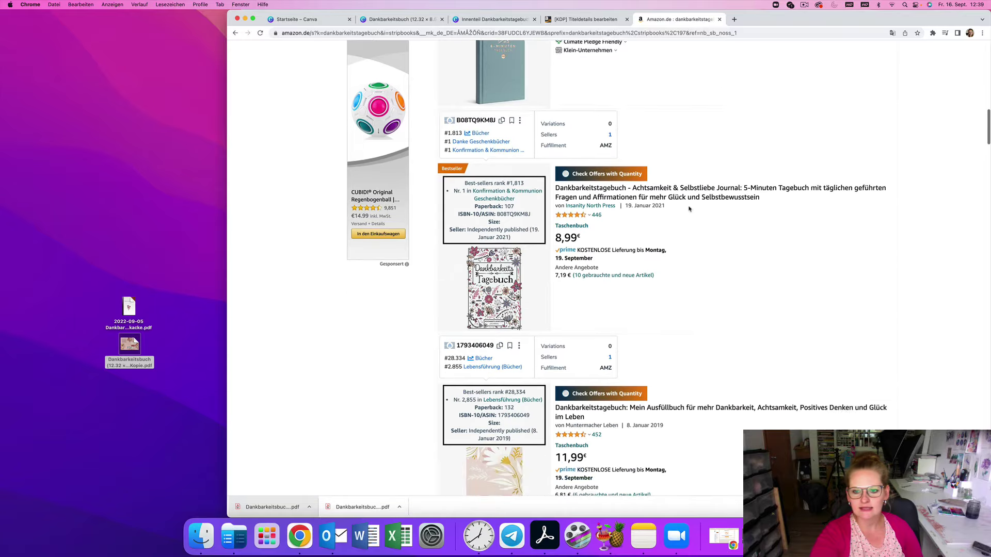
pyautogui.scroll(-3, 689, 209)
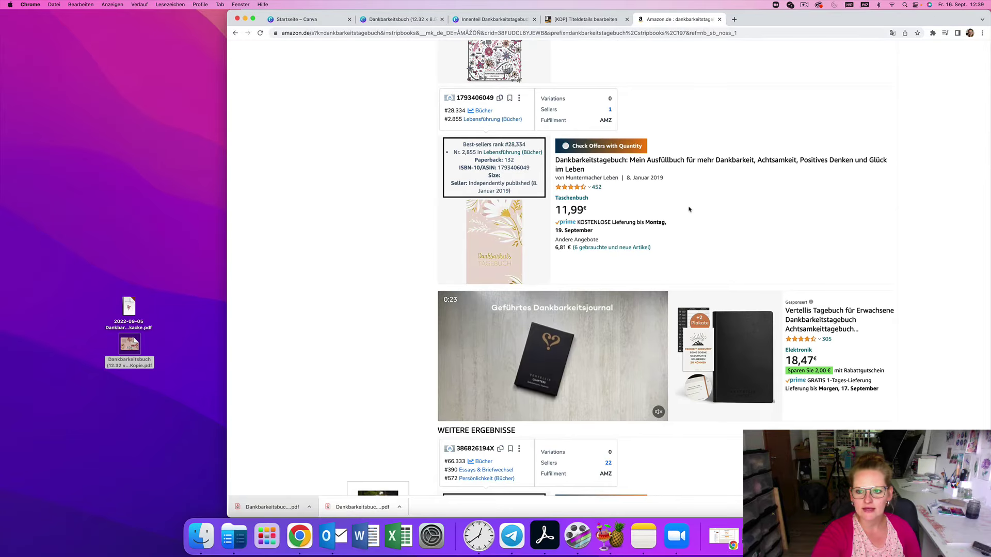
pyautogui.scroll(-4, 689, 209)
pyautogui.scroll(-3, 689, 209)
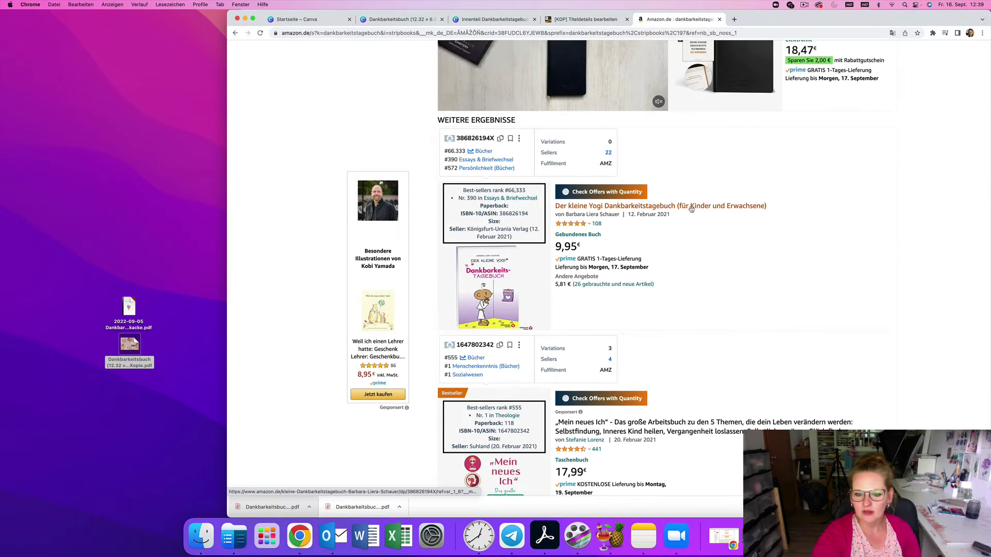
pyautogui.scroll(-11, 690, 209)
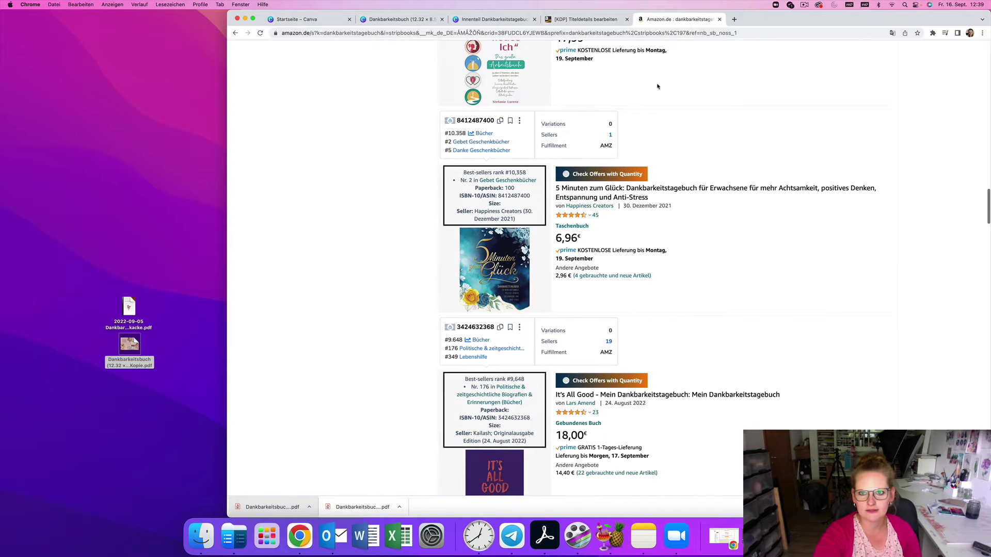
# - Return to the KDP title details, close the help page opened by mistake, and place the cursor in the empty Beschreibung
pyautogui.click(583, 24)
pyautogui.click(575, 276)
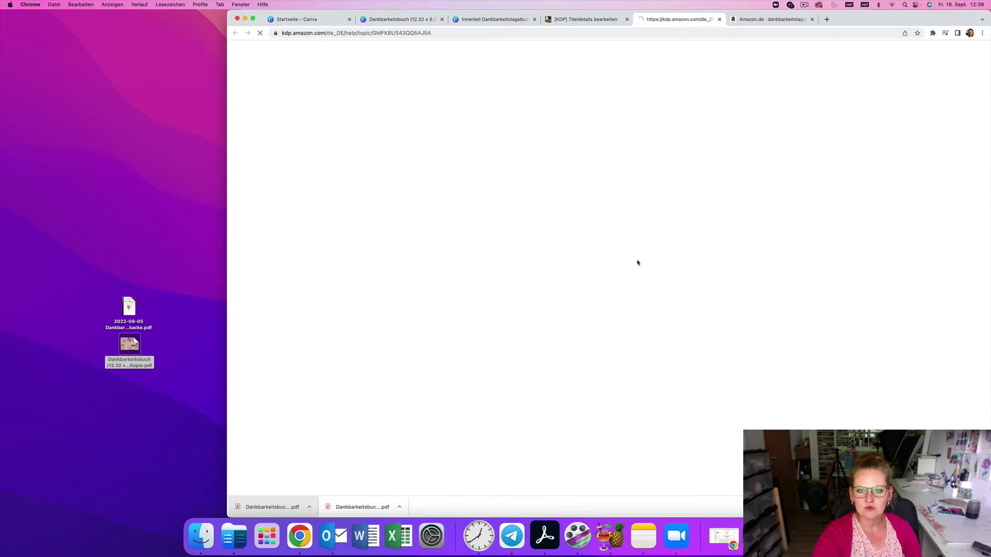
pyautogui.click(719, 19)
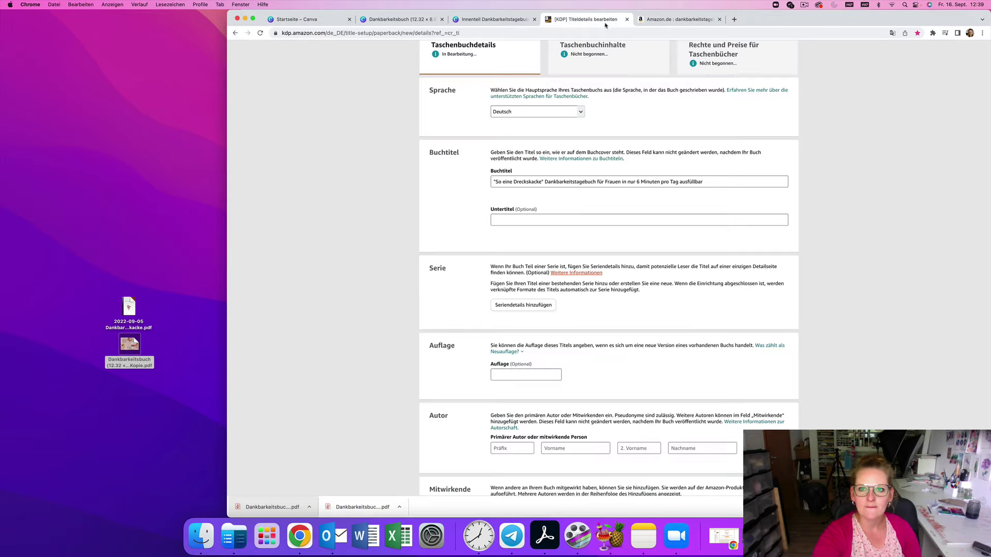
pyautogui.scroll(-5, 598, 238)
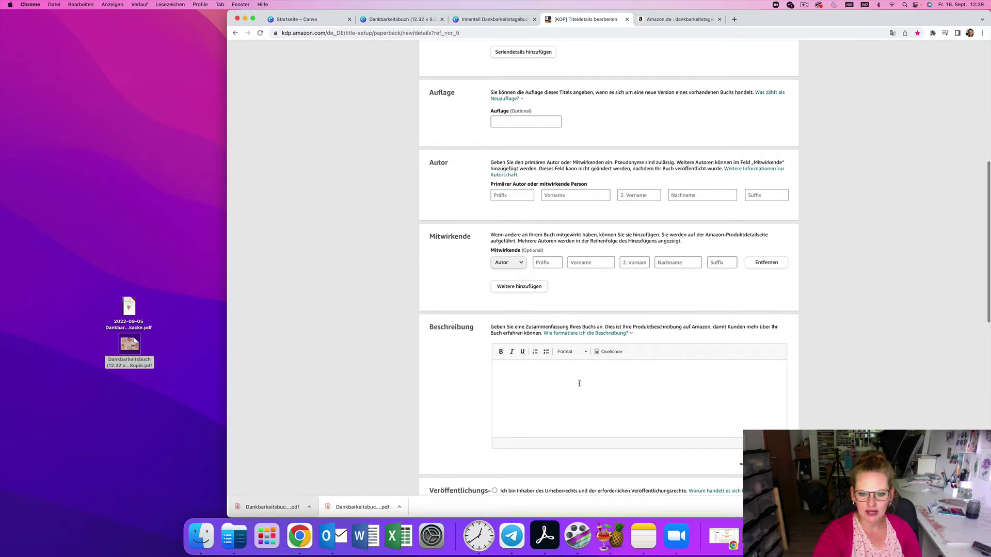
pyautogui.click(581, 384)
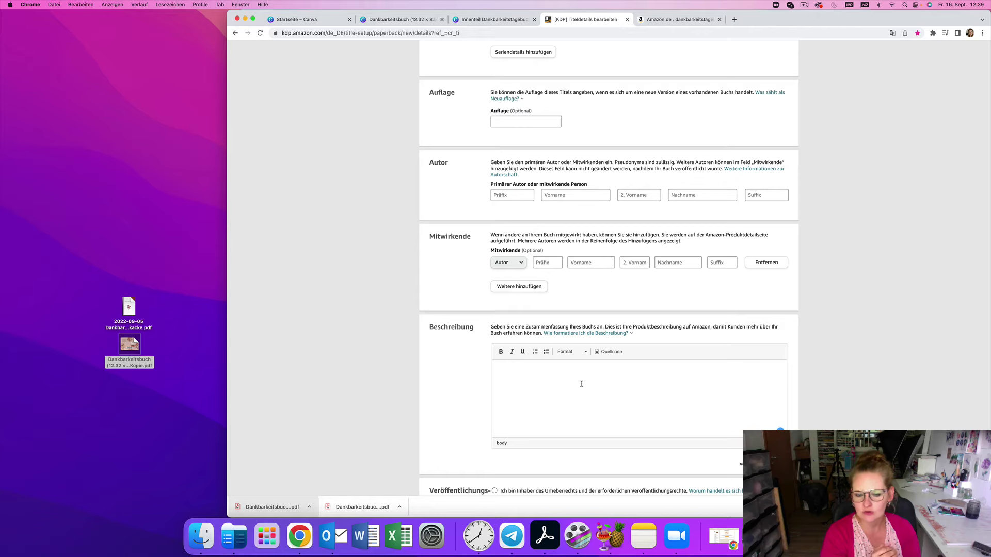
# - Review the Buchtitel wording and the entered Stichwörter, and go back to the Beschreibung section
pyautogui.scroll(6, 606, 204)
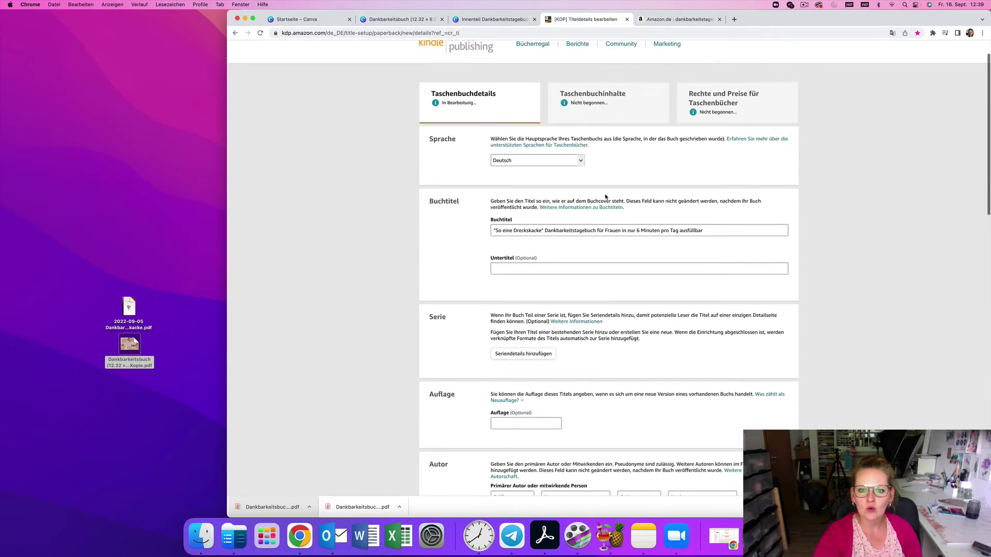
pyautogui.moveTo(492, 230); pyautogui.dragTo(669, 230)
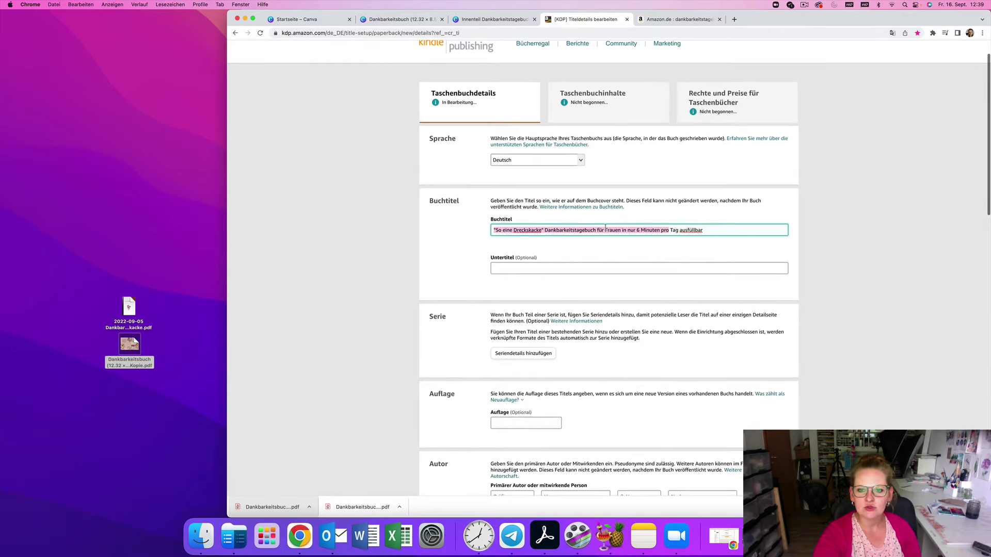
pyautogui.scroll(-10, 594, 284)
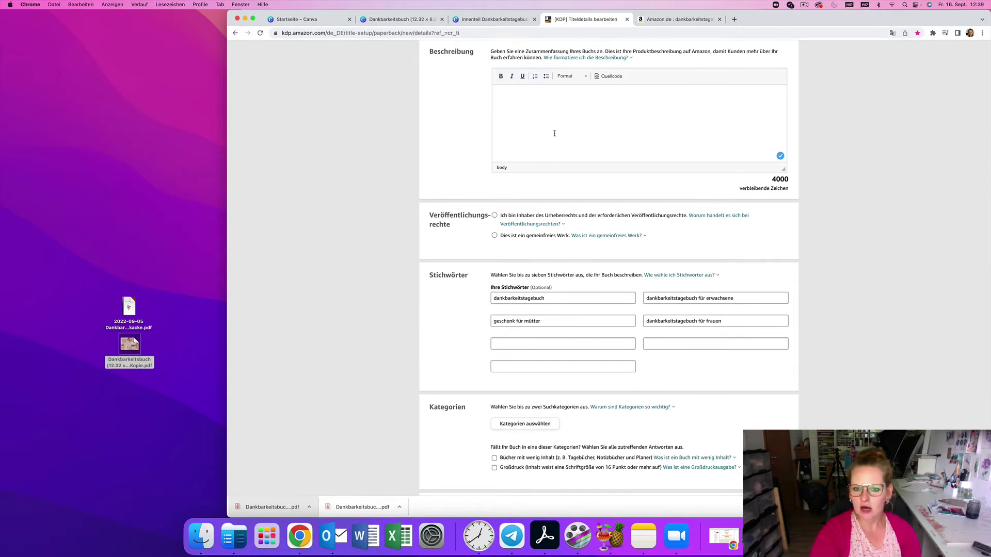
pyautogui.scroll(2, 555, 133)
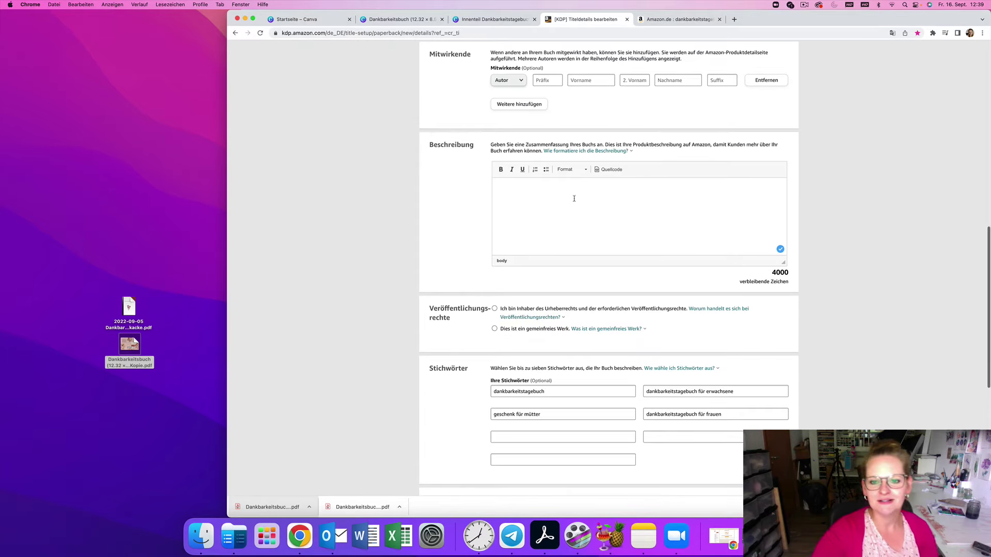
# - Enter "Dankbarkeitstagebuch" as the text of the Beschreibung
pyautogui.scroll(-1, 574, 198)
pyautogui.scroll(3, 574, 206)
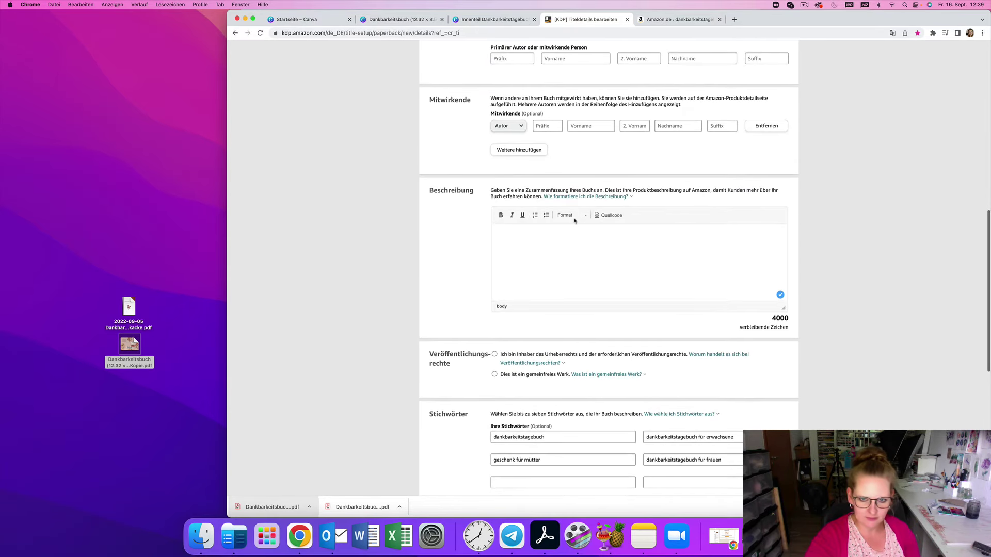
pyautogui.click(574, 215)
pyautogui.click(524, 244)
pyautogui.write('Dank')
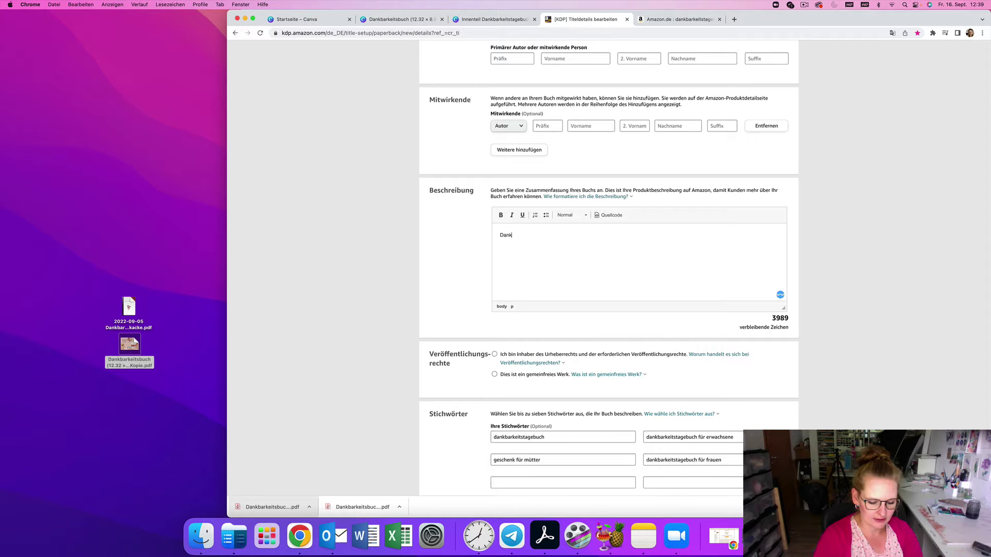
pyautogui.write('barkeitstagebuch')
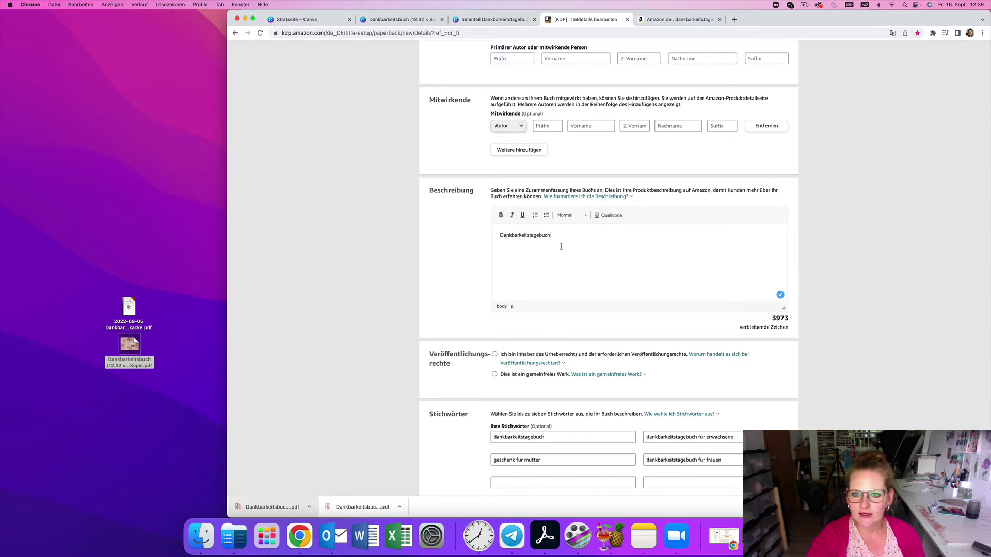
# - Fill in the author's real first and last name under Primärer Autor oder mitwirkende Person
pyautogui.scroll(5, 555, 245)
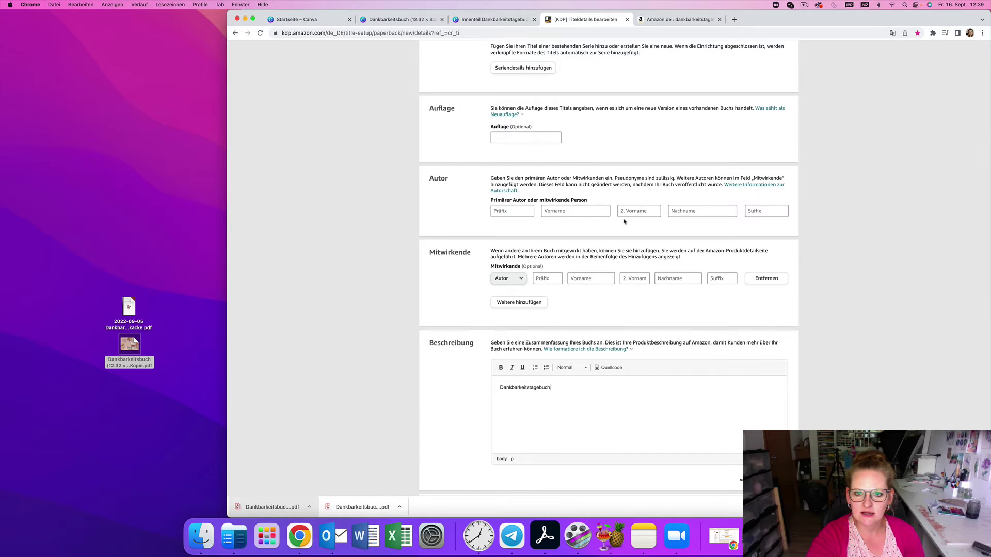
pyautogui.click(555, 209)
pyautogui.write('Christin')
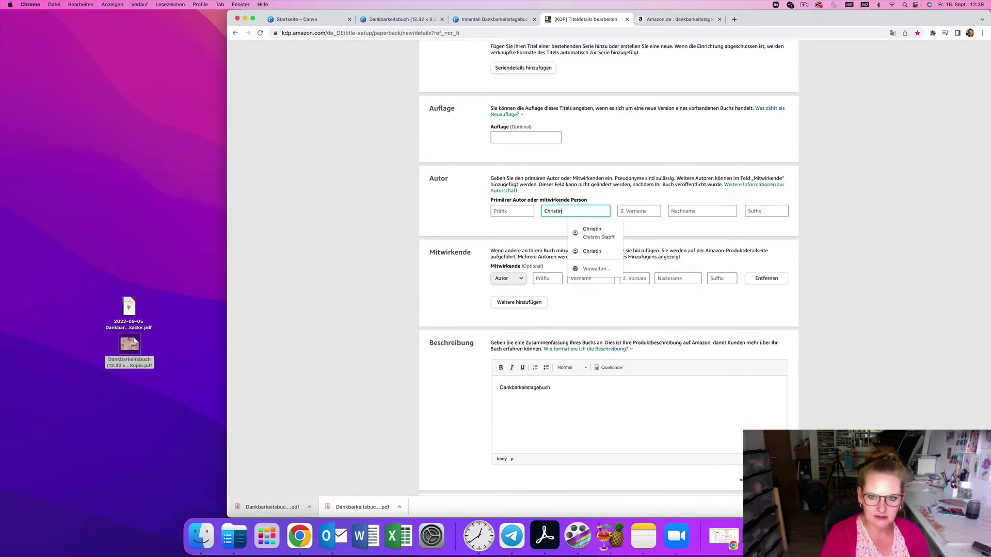
pyautogui.click(701, 211)
pyautogui.write('Stapf')
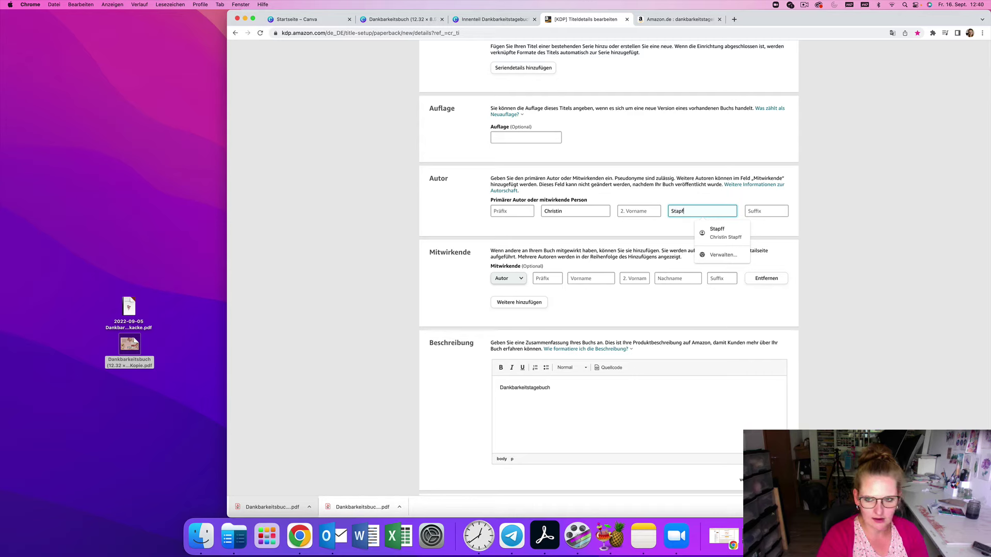
pyautogui.write('f')
pyautogui.click(825, 200)
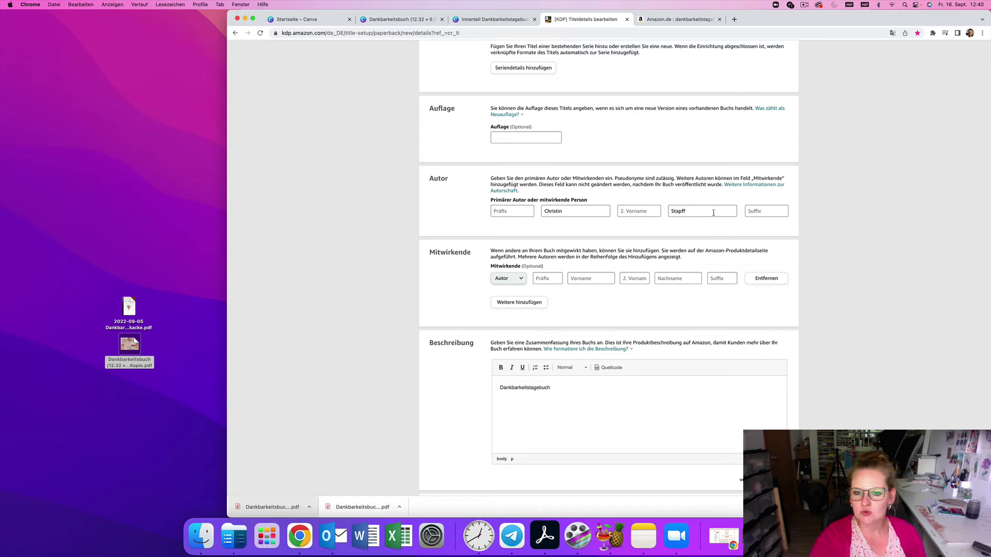
# - Try "Magic Soul" as the author's Nachname with no Vorname, and clear the entry again
pyautogui.scroll(4, 714, 213)
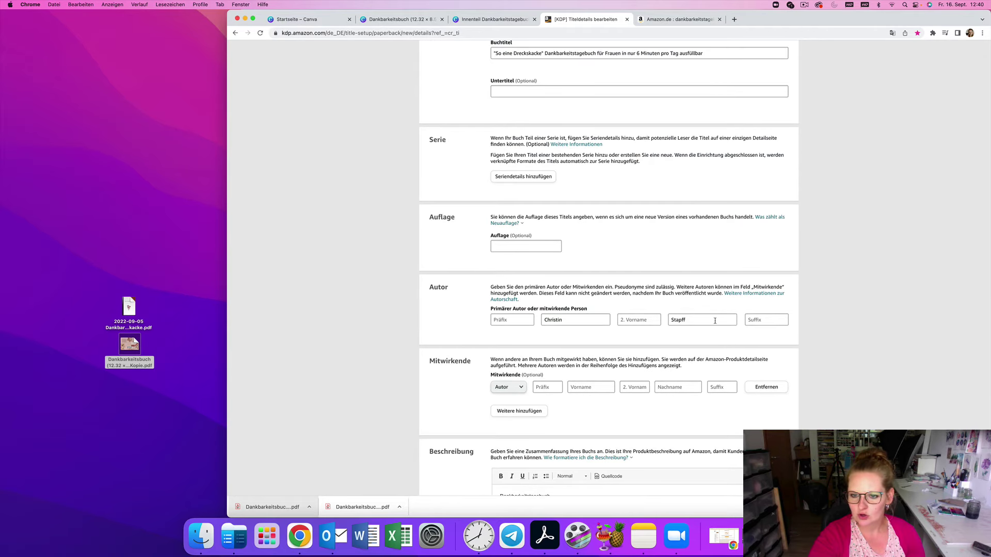
pyautogui.click(700, 319)
pyautogui.doubleClick(576, 317)
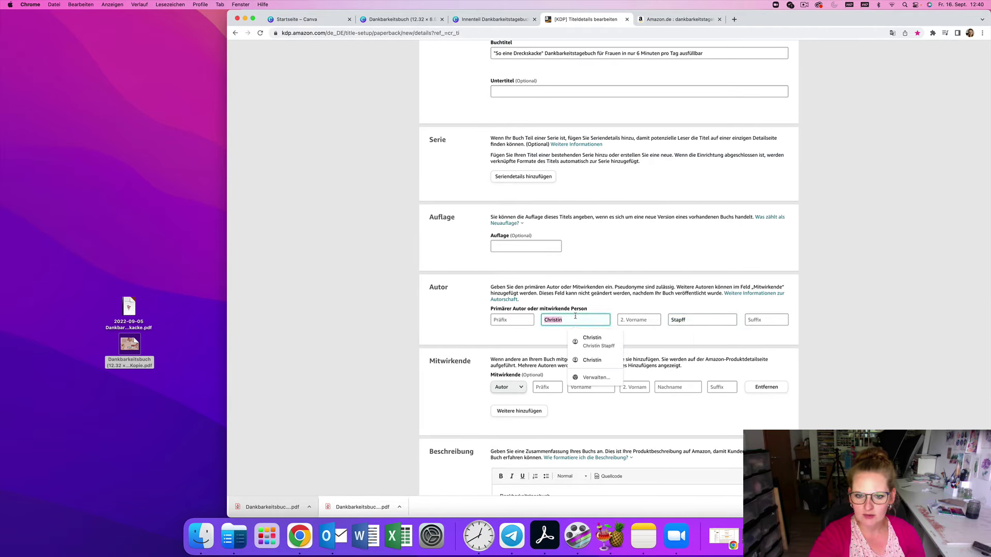
pyautogui.press('BackSpace')
pyautogui.doubleClick(693, 318)
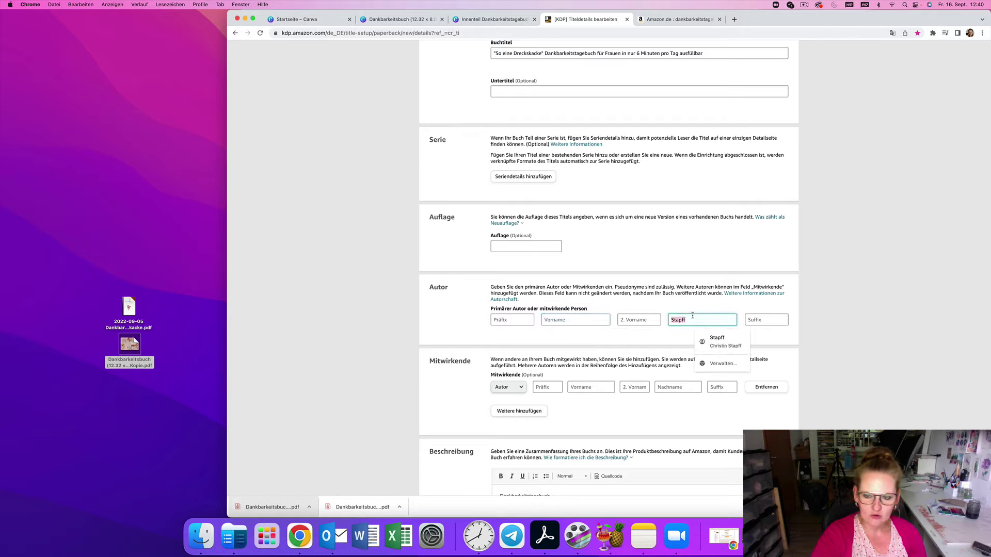
pyautogui.write('Magic Soul')
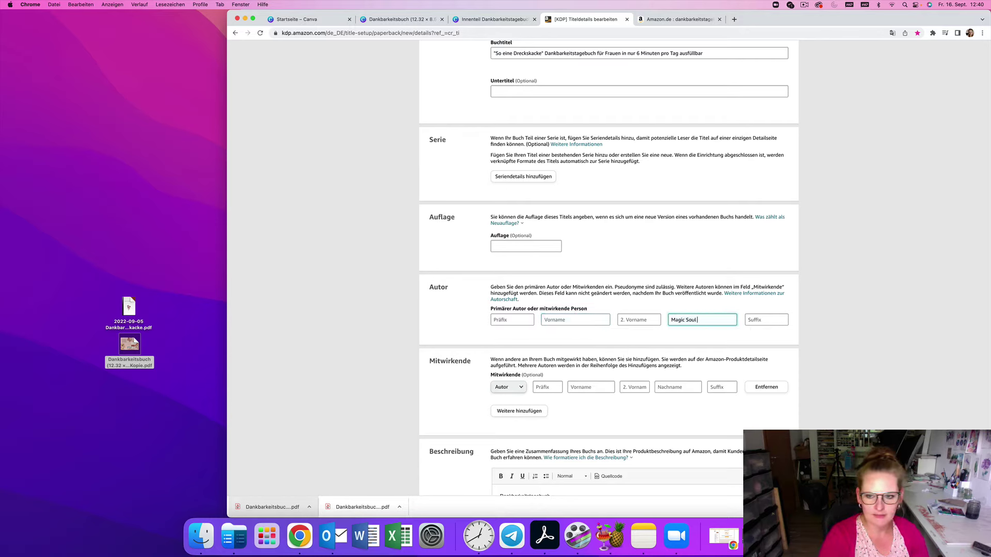
pyautogui.tripleClick(703, 324)
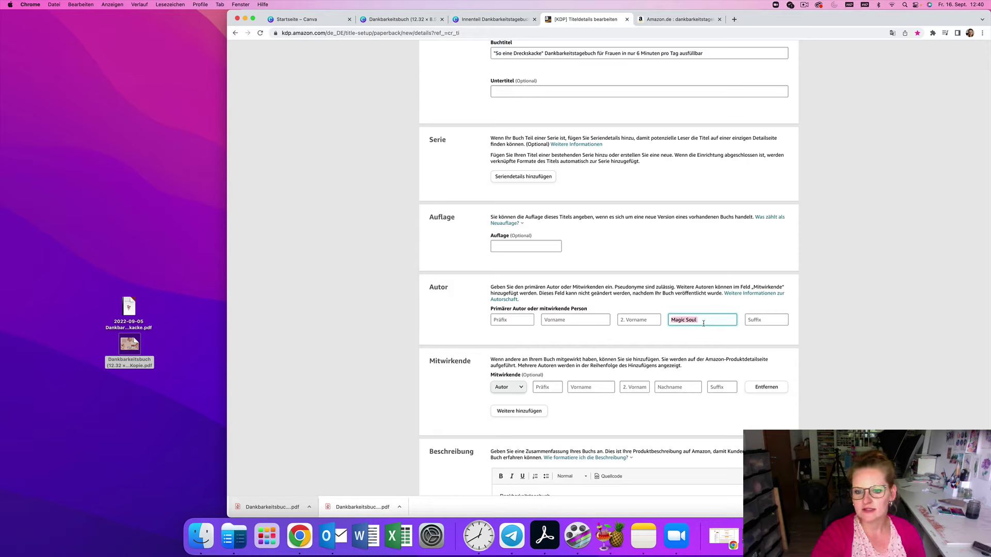
pyautogui.press('BackSpace')
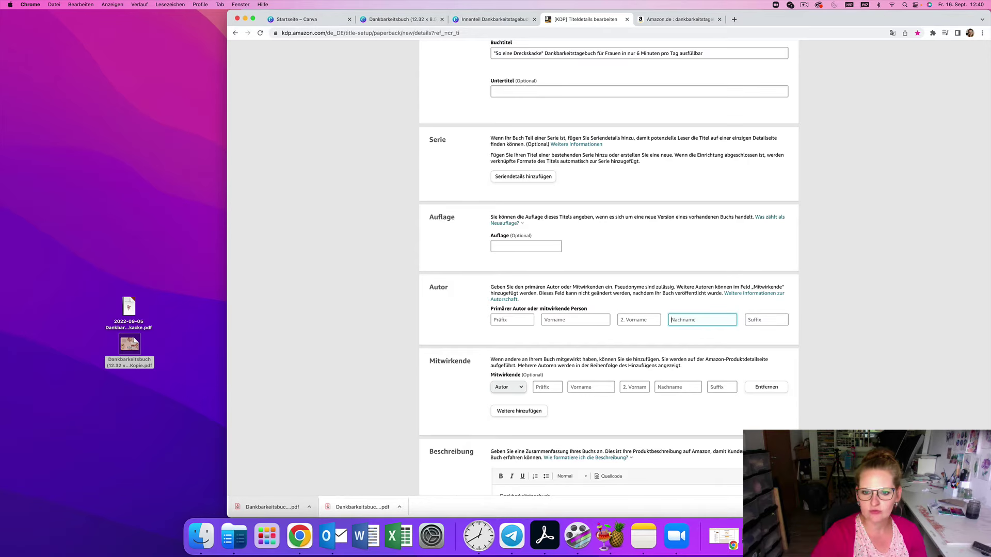
# - Enter the author's first name as Vorname and last name as Nachname in the emptied Autor section
pyautogui.click(590, 317)
pyautogui.write('Christin')
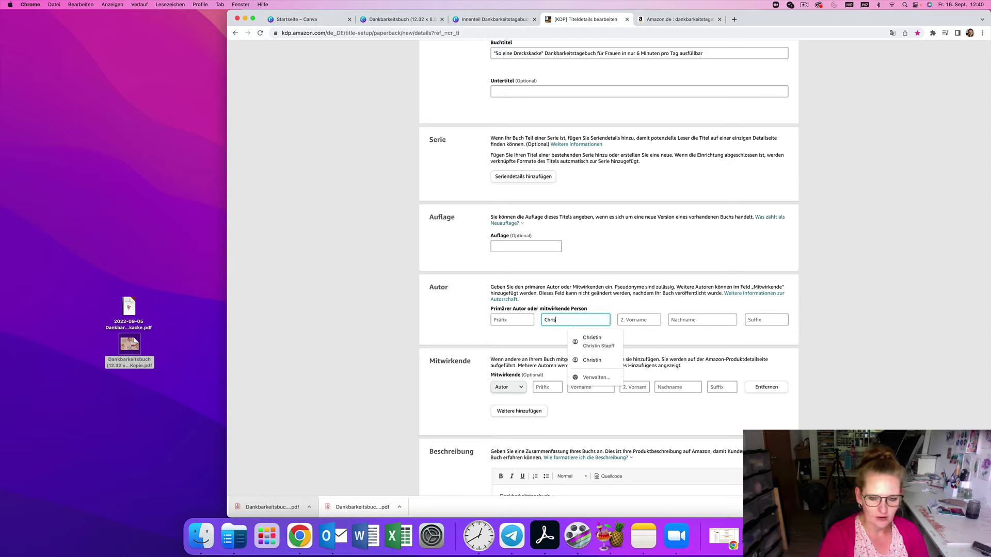
pyautogui.click(690, 319)
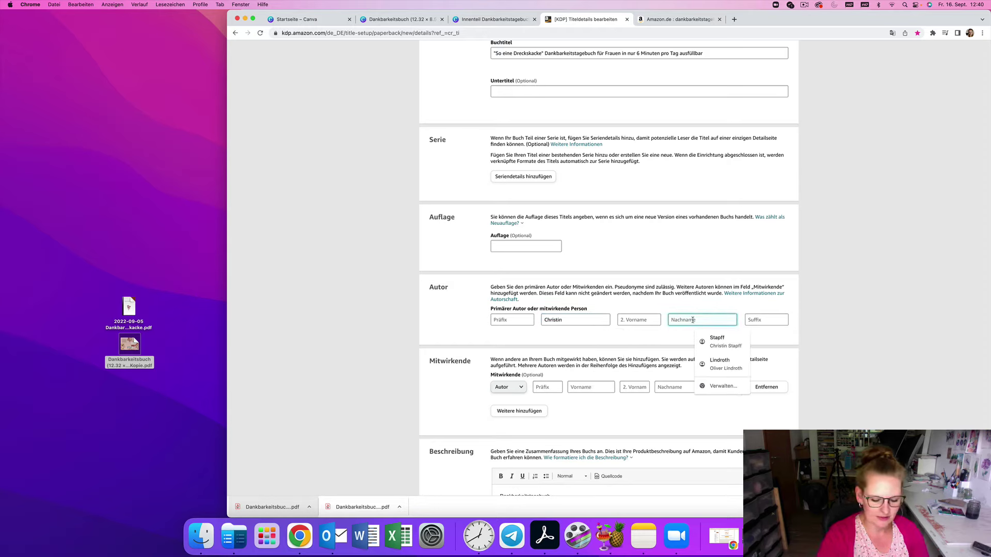
pyautogui.write('Stapff')
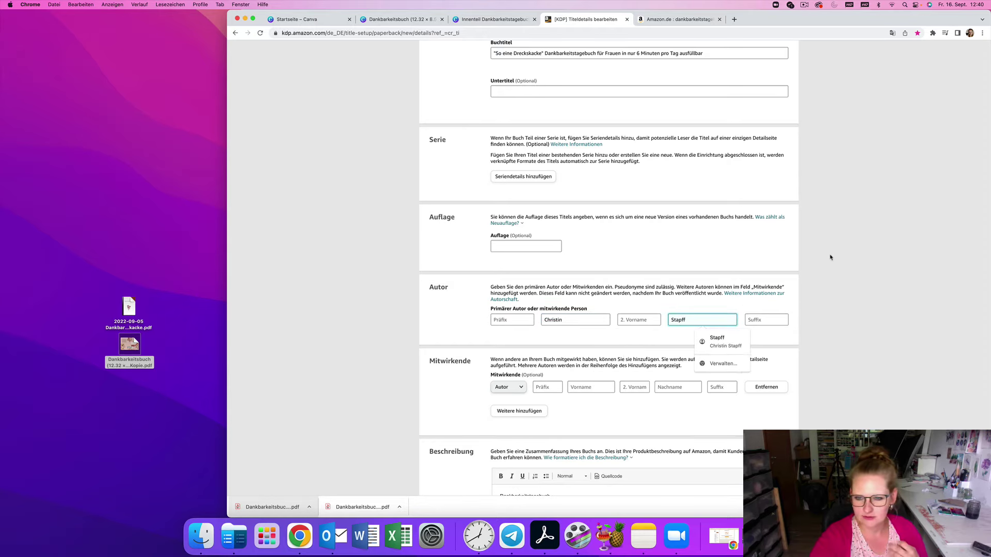
pyautogui.click(831, 255)
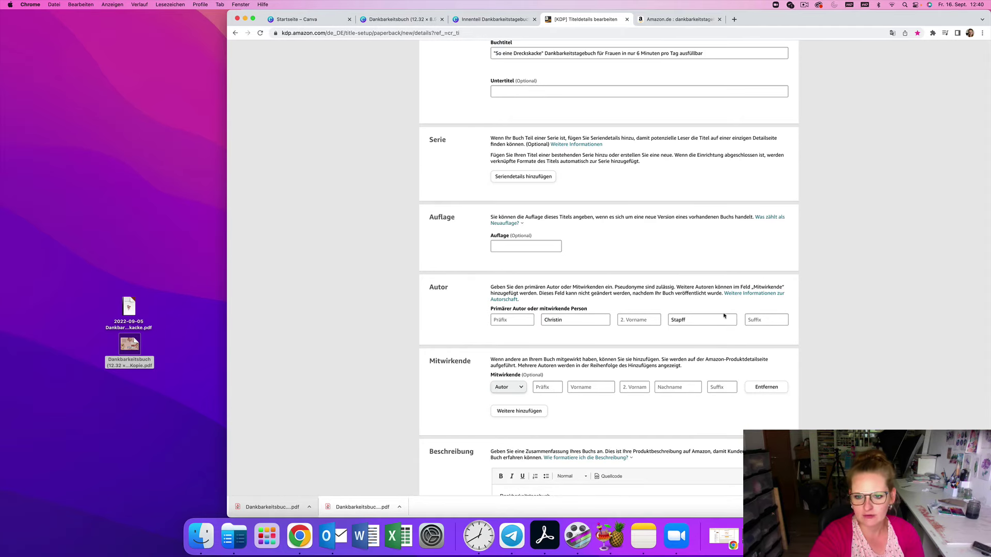
# - Look over the title and author entries, and declare ownership of the copyright and required publishing rights under Veröffentlichungsrechte
pyautogui.scroll(1, 557, 248)
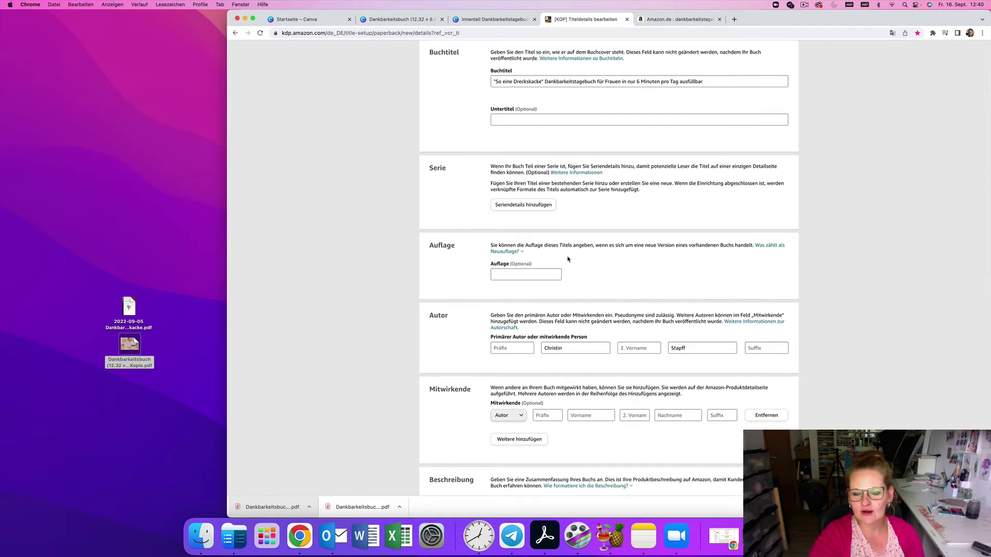
pyautogui.scroll(4, 568, 259)
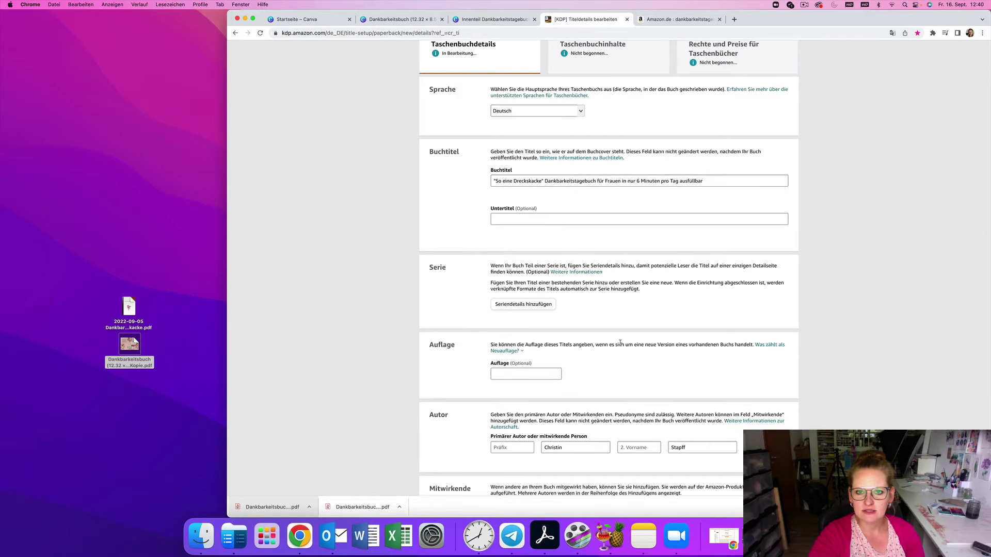
pyautogui.scroll(-6, 631, 318)
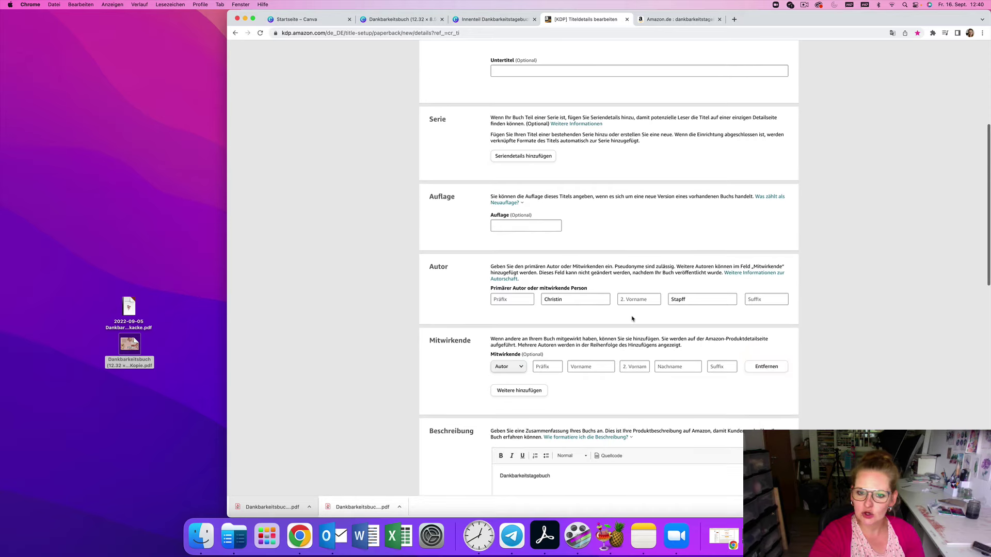
pyautogui.scroll(-4, 632, 318)
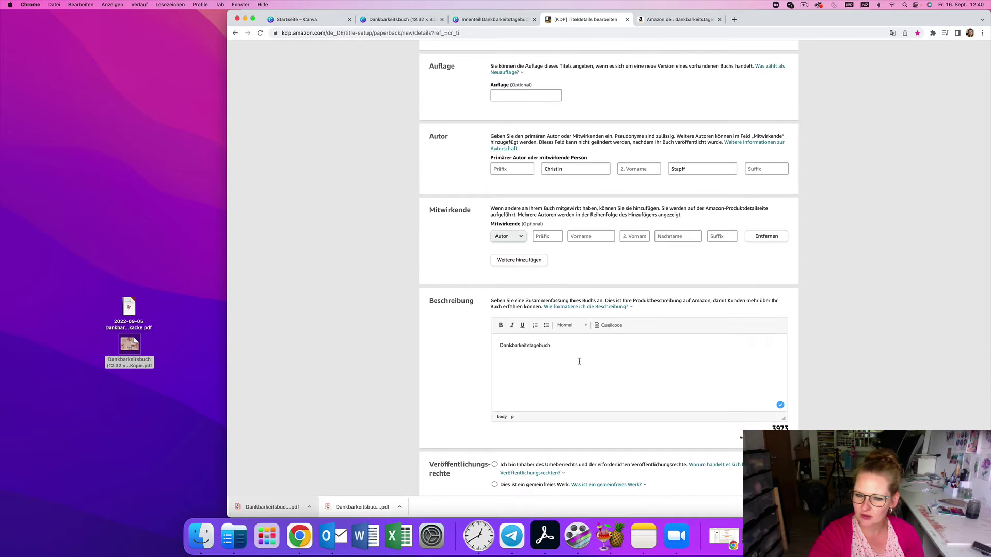
pyautogui.scroll(7, 579, 361)
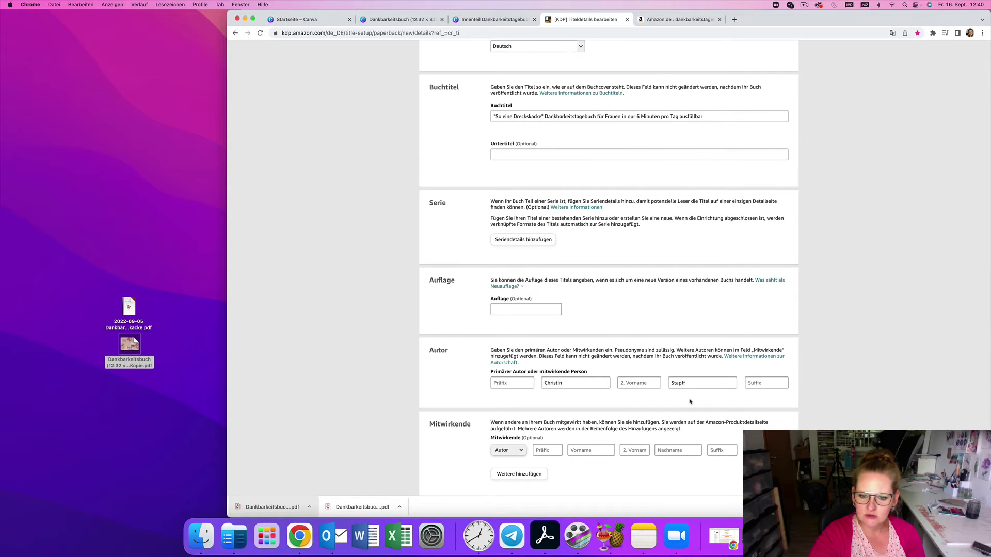
pyautogui.scroll(-12, 689, 401)
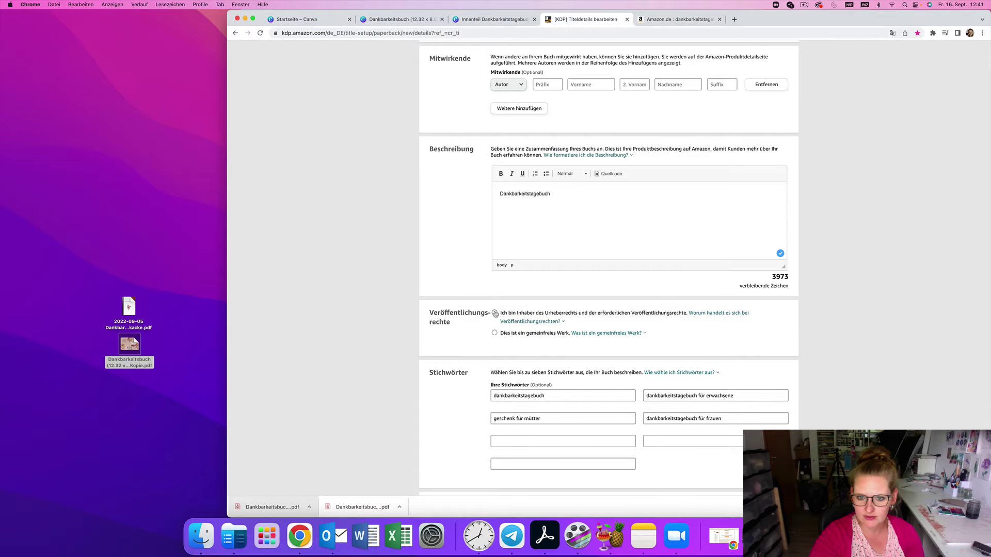
pyautogui.click(494, 313)
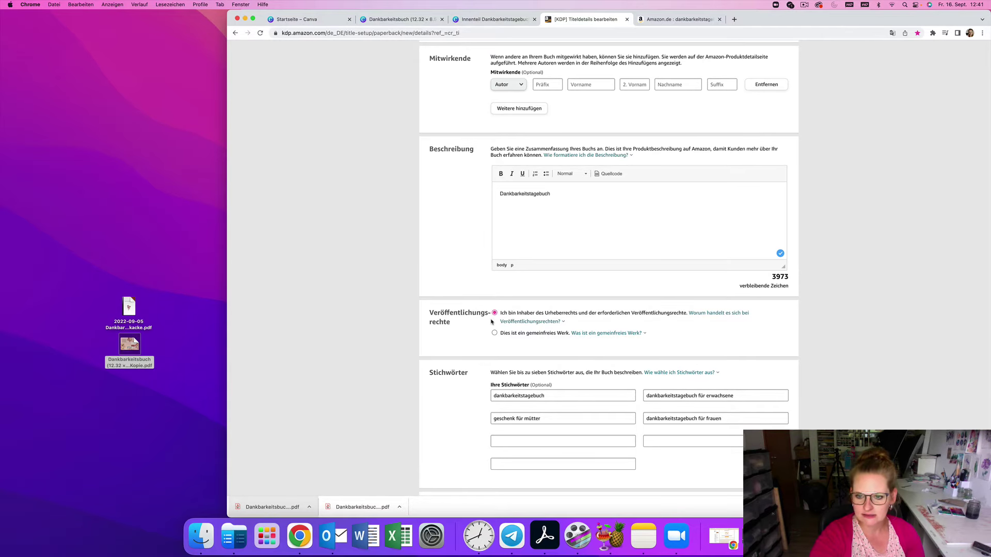
# - Mark the book as Bücher mit wenig Inhalt, consulting its explanation, and answer Nein for Nicht jugendfreie Inhalte
pyautogui.scroll(-8, 737, 379)
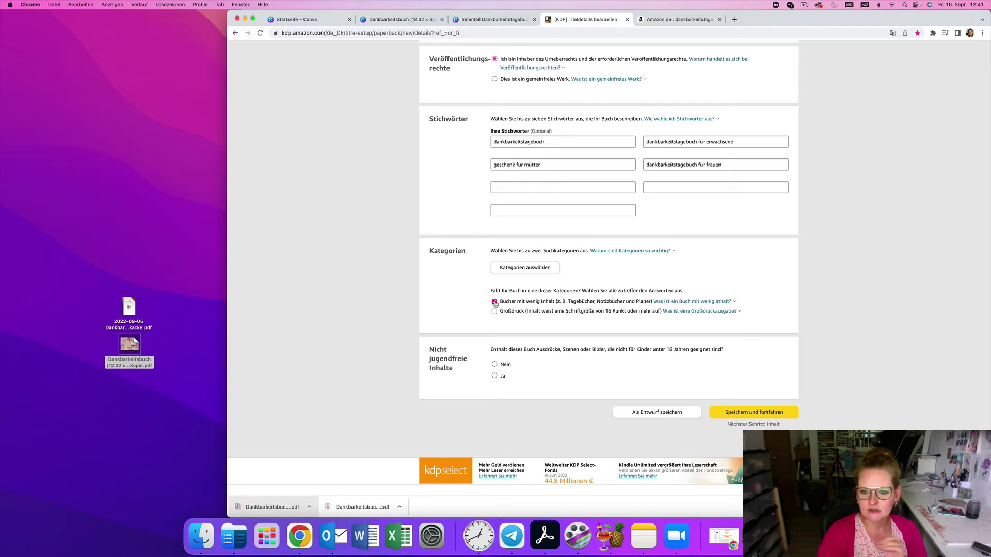
pyautogui.click(716, 305)
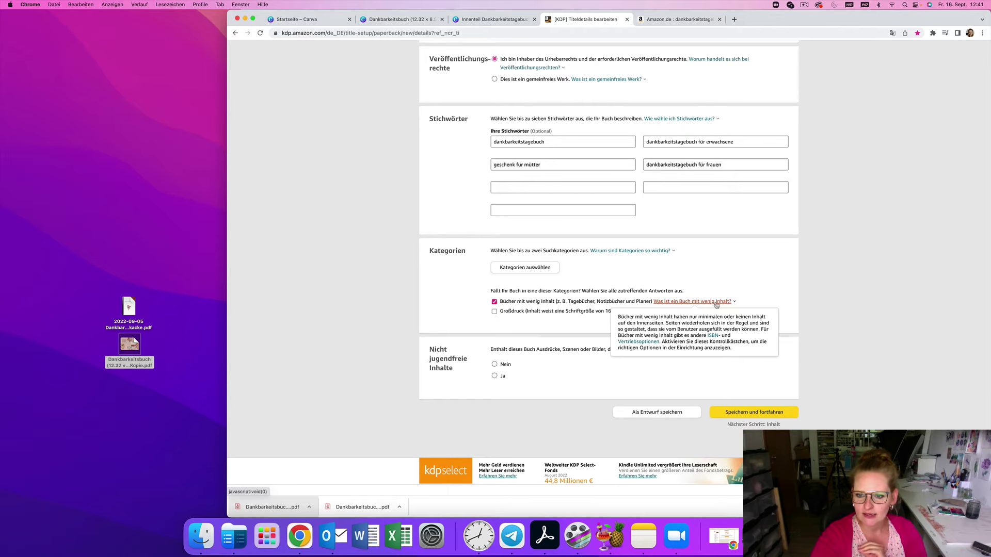
pyautogui.click(717, 305)
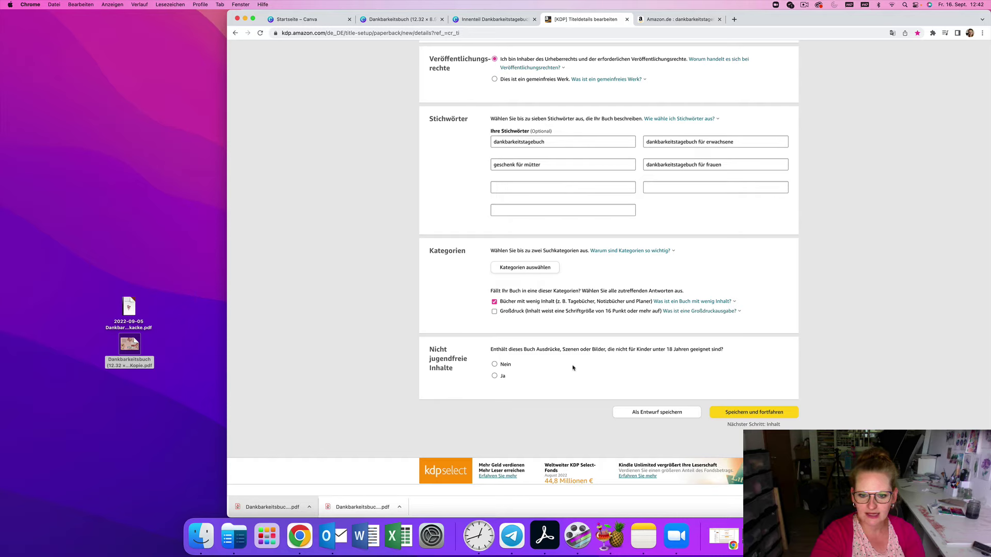
pyautogui.click(494, 364)
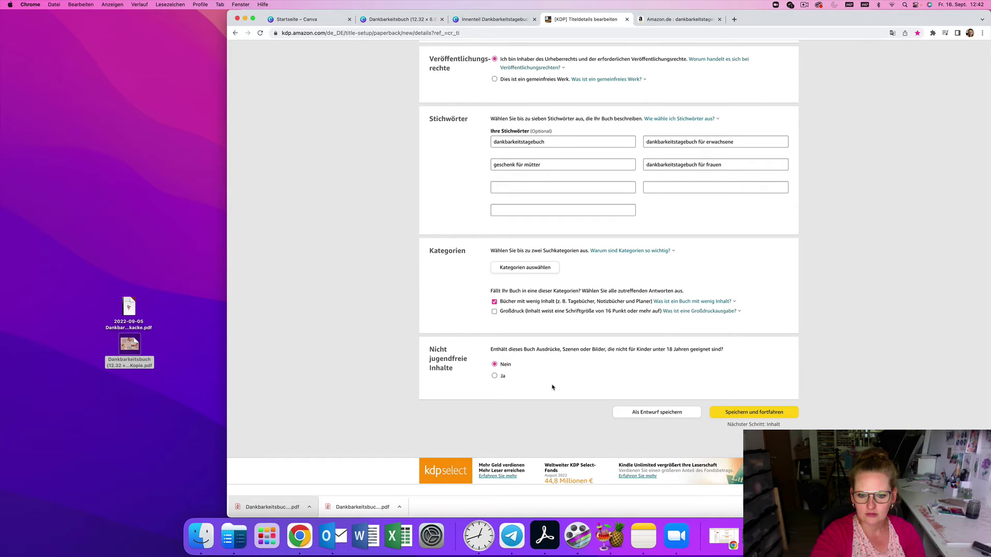
# - Open the category selection and choose Sachbücher > Selbsthilfe > Allgemein as the first category
pyautogui.scroll(3, 552, 387)
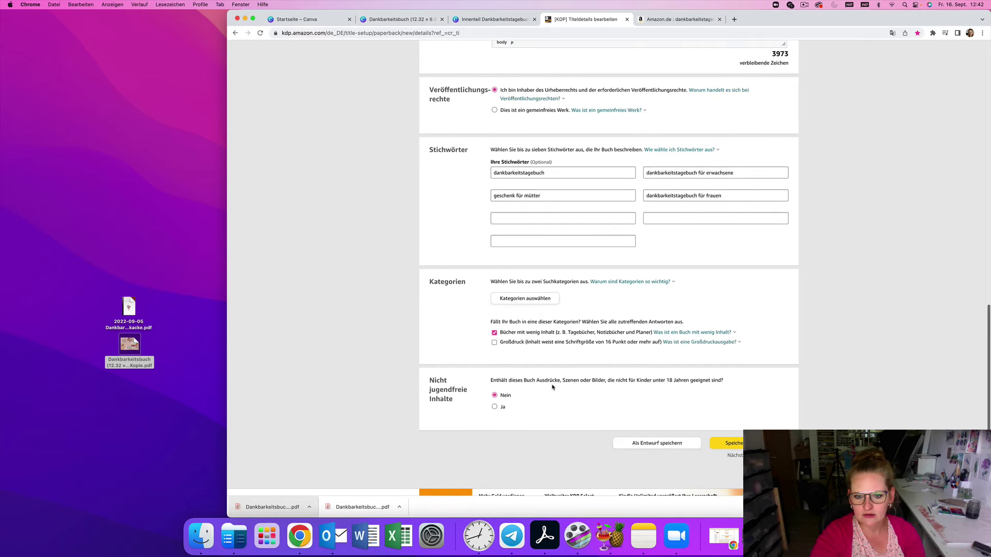
pyautogui.click(537, 354)
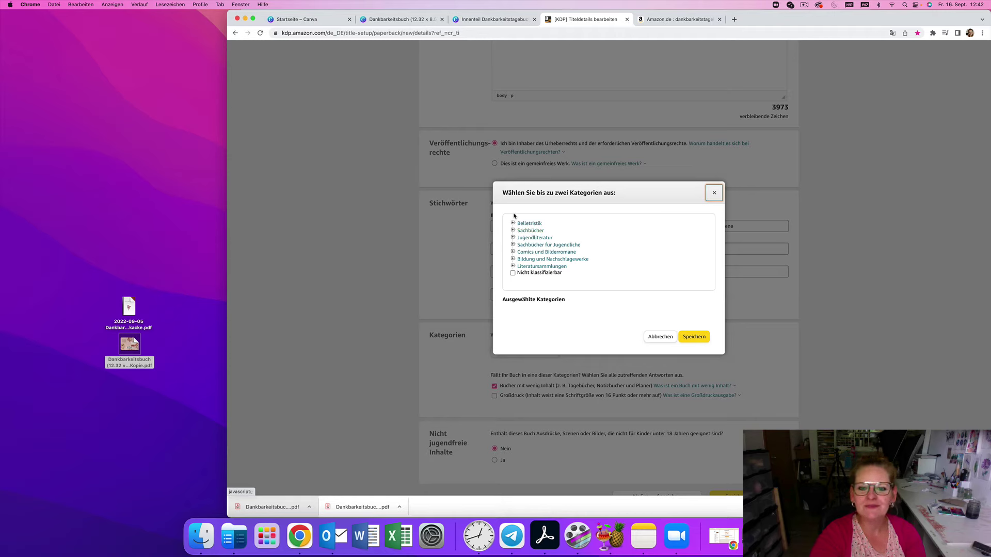
pyautogui.click(530, 232)
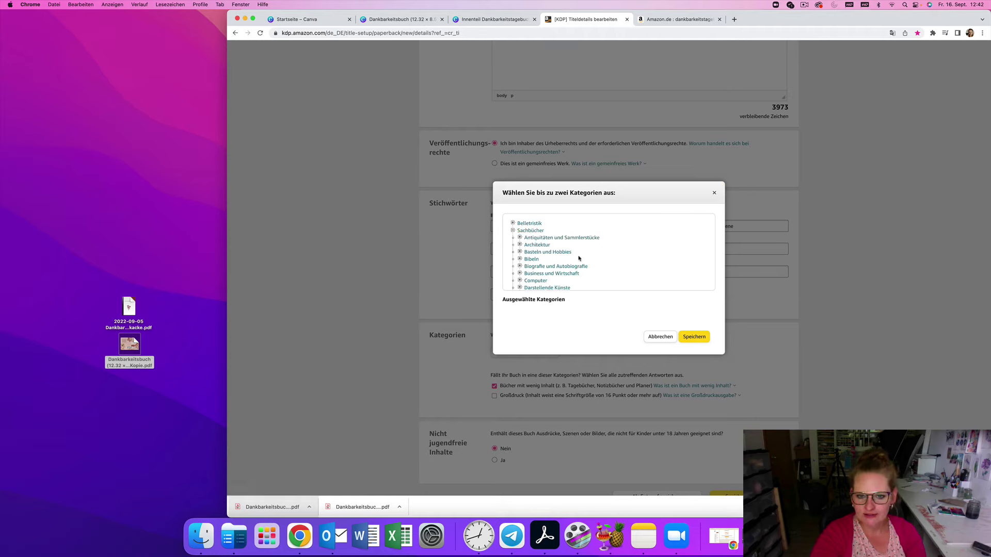
pyautogui.scroll(-5, 579, 257)
pyautogui.scroll(-5, 579, 258)
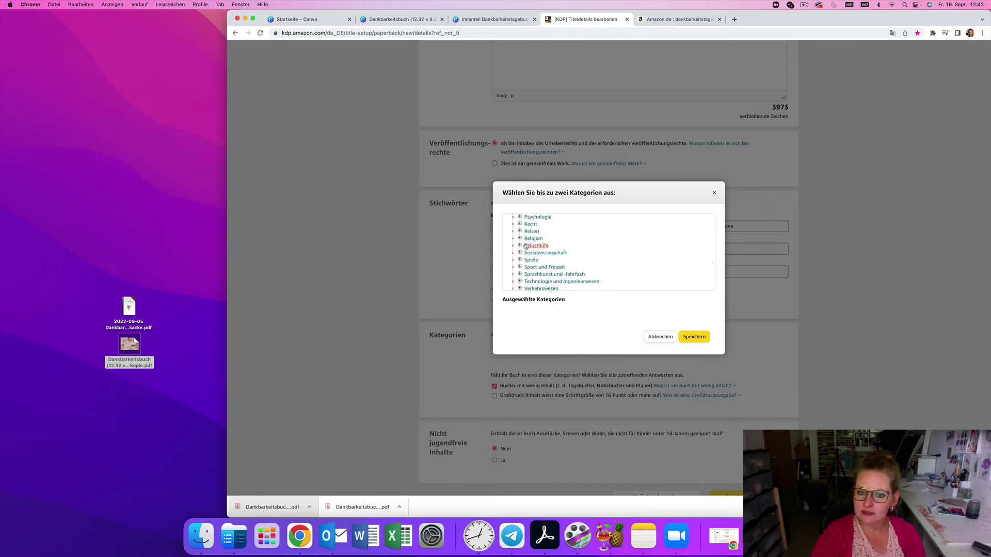
pyautogui.click(537, 246)
pyautogui.click(548, 253)
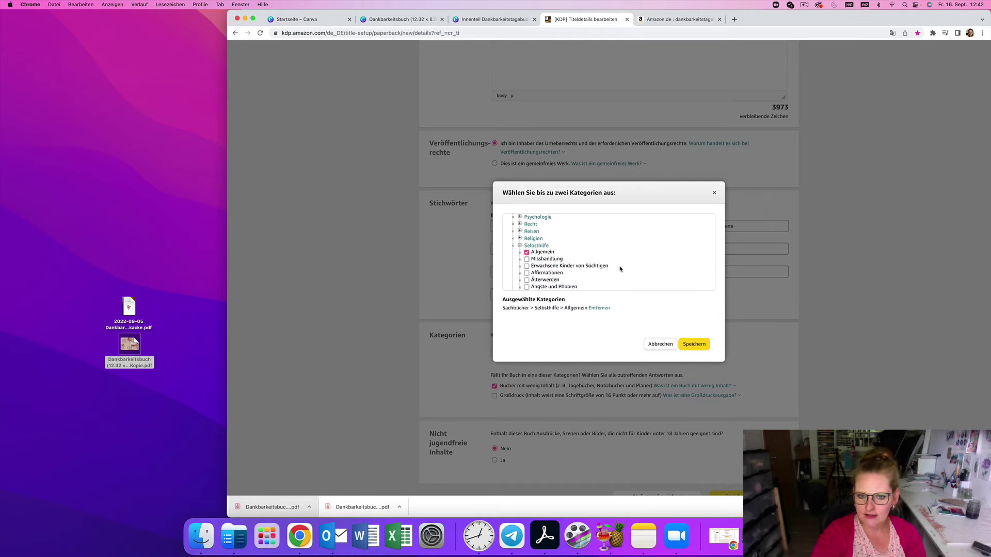
# - Remove Sachbücher > Selbsthilfe > Allgemein from the selected categories and collapse the Selbsthilfe group
pyautogui.scroll(-2, 620, 268)
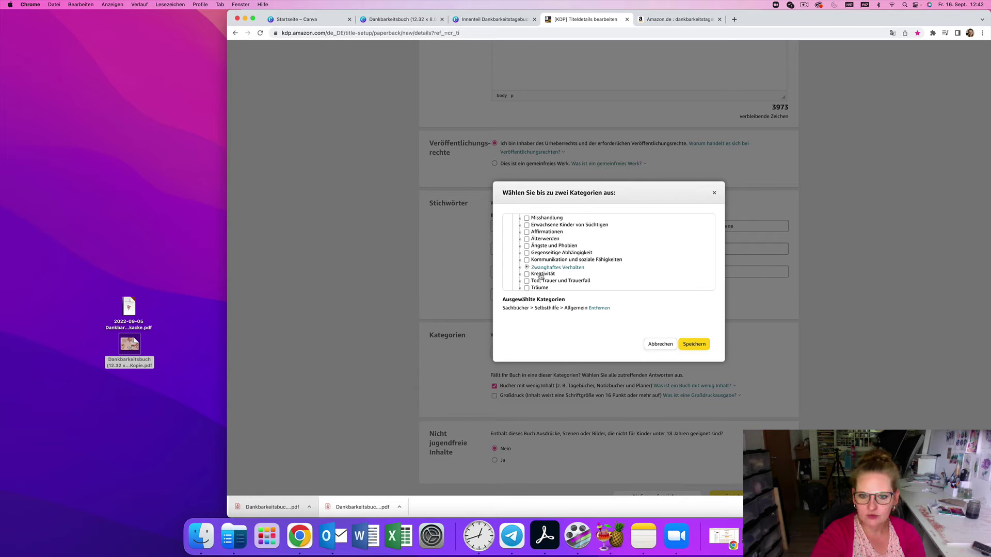
pyautogui.scroll(3, 540, 276)
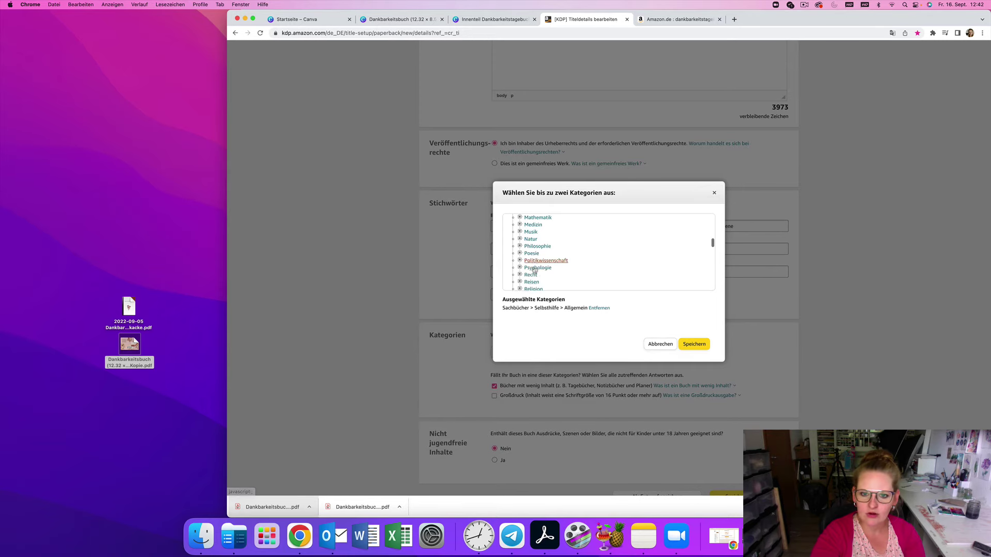
pyautogui.click(527, 266)
pyautogui.click(546, 260)
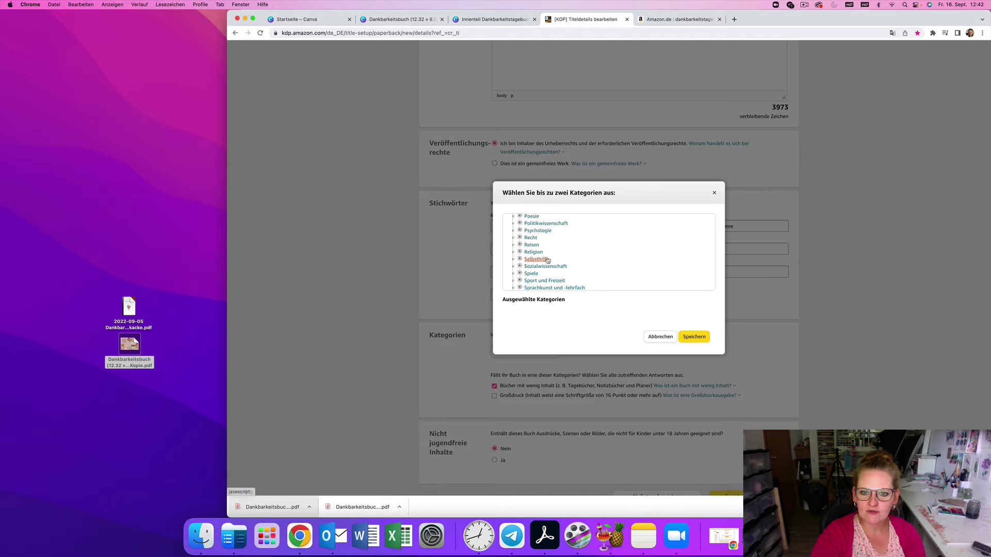
# - Choose Sachbücher > Basteln und Hobbies > Allgemein as the first category and save the selection
pyautogui.scroll(-2, 547, 260)
pyautogui.scroll(-3, 547, 260)
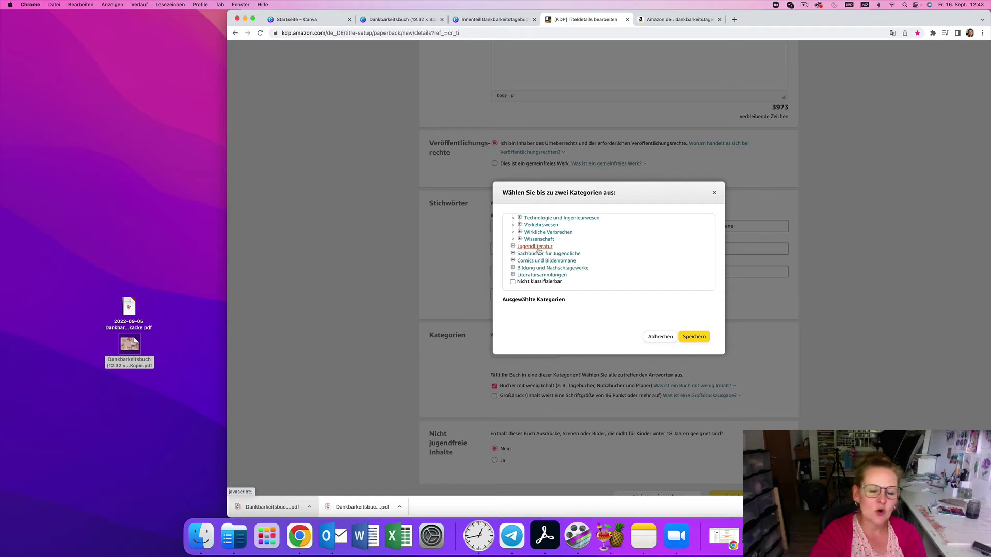
pyautogui.scroll(10, 538, 250)
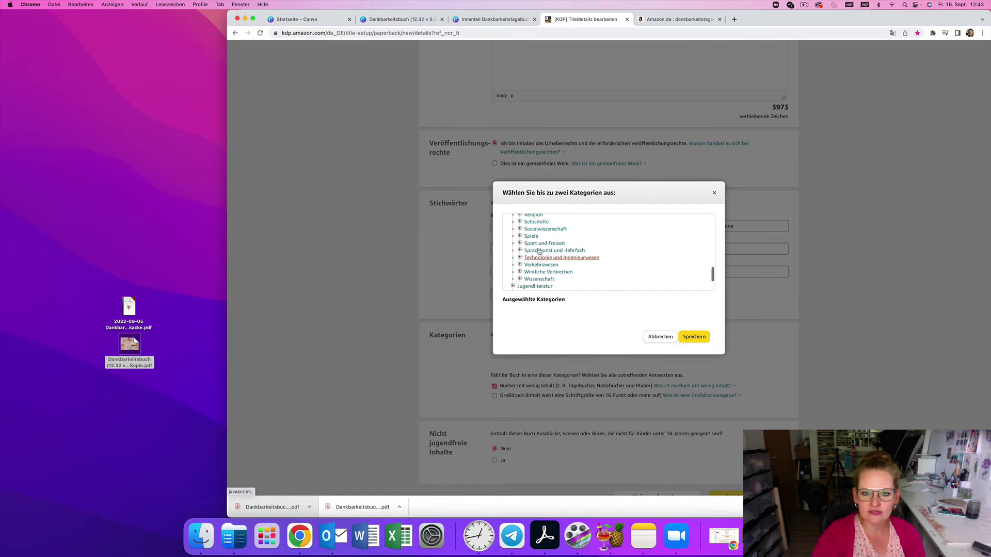
pyautogui.scroll(3, 539, 251)
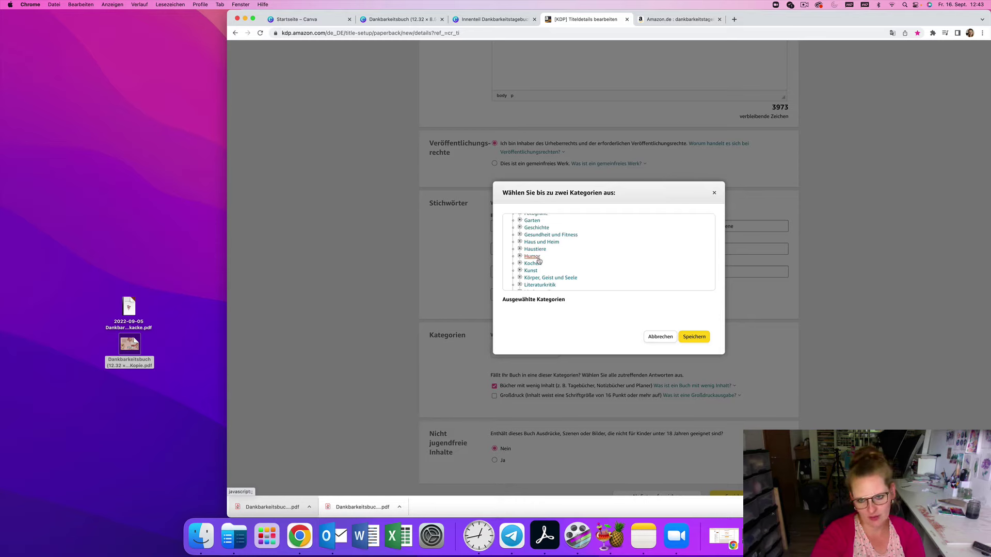
pyautogui.scroll(3, 538, 260)
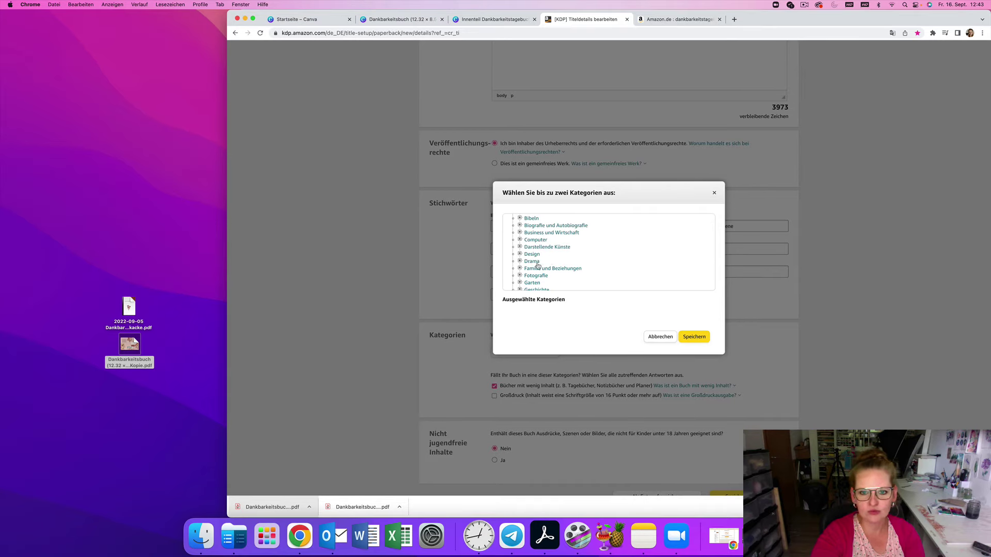
pyautogui.scroll(3, 563, 269)
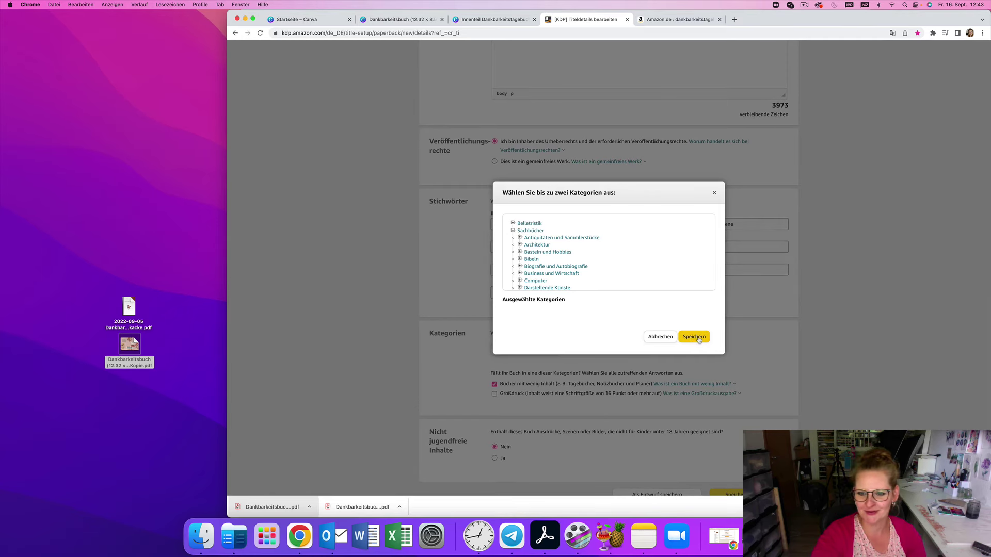
pyautogui.click(539, 253)
pyautogui.click(541, 260)
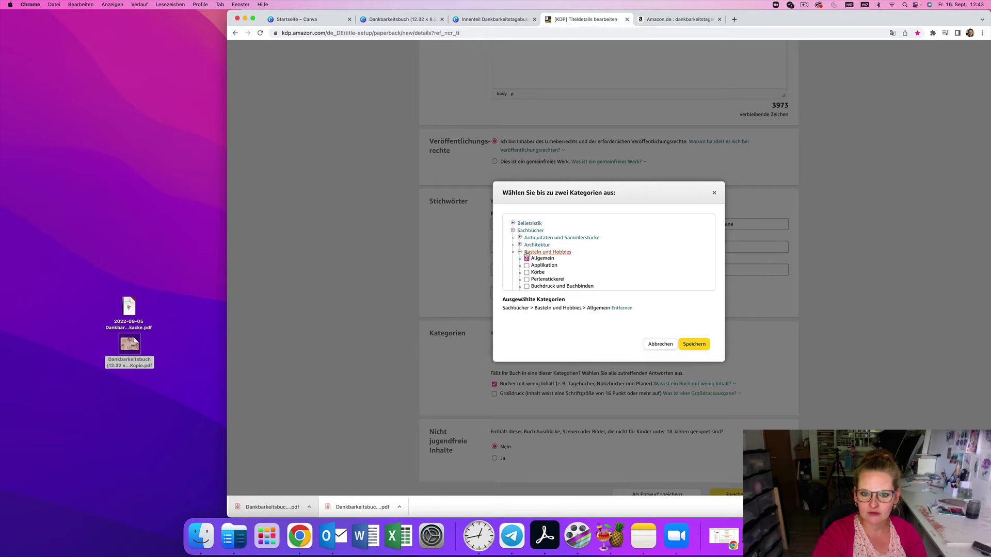
pyautogui.scroll(-5, 541, 267)
pyautogui.click(694, 343)
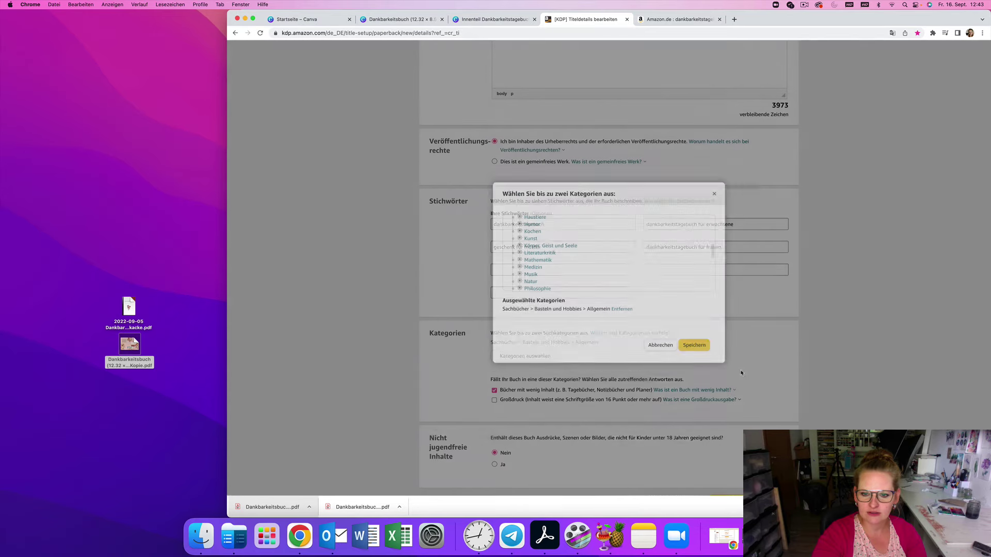
# - Add Sachbücher > Körper, Geist und Seele > Allgemein as the second category, then save the details and continue to Taschenbuchinhalte
pyautogui.click(534, 360)
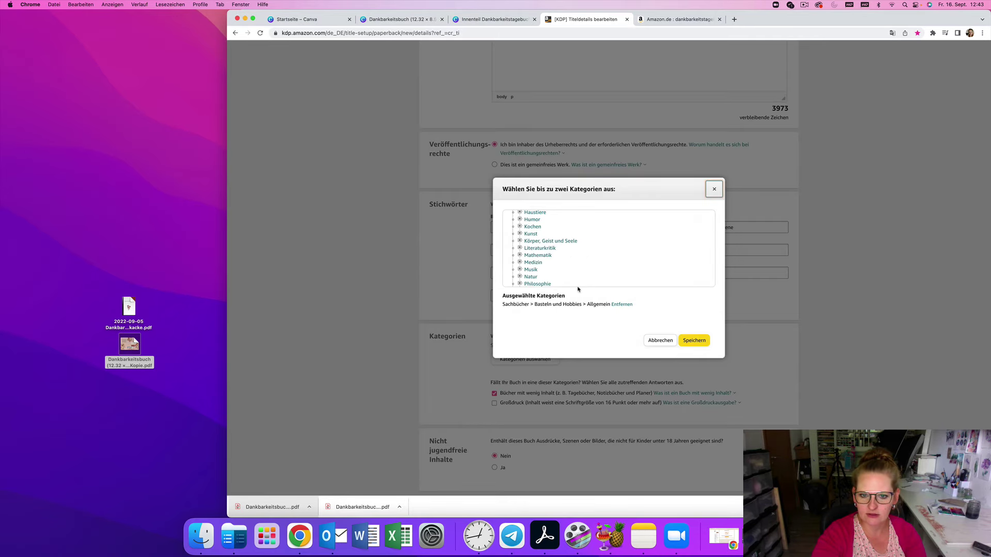
pyautogui.scroll(-3, 568, 267)
pyautogui.scroll(3, 575, 245)
pyautogui.click(550, 233)
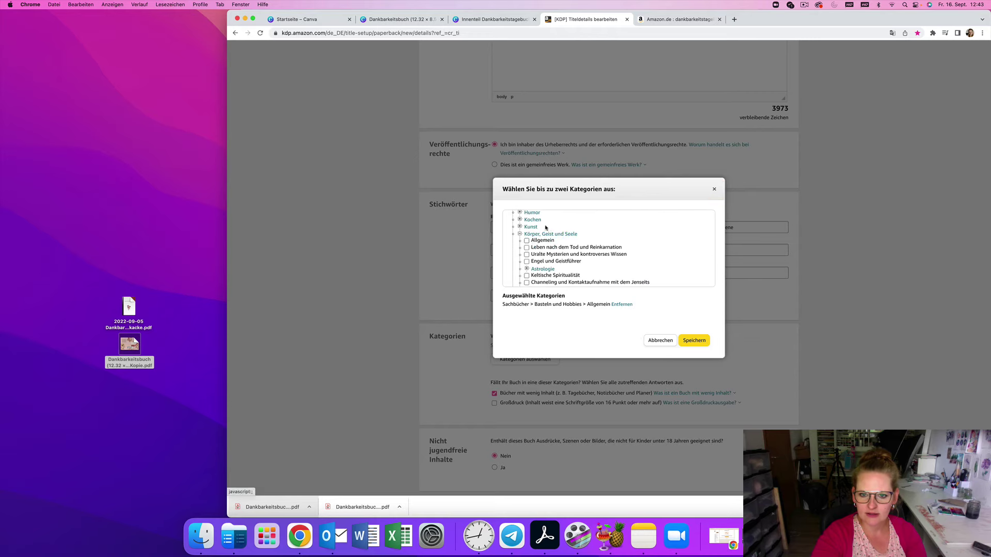
pyautogui.click(527, 240)
pyautogui.click(696, 341)
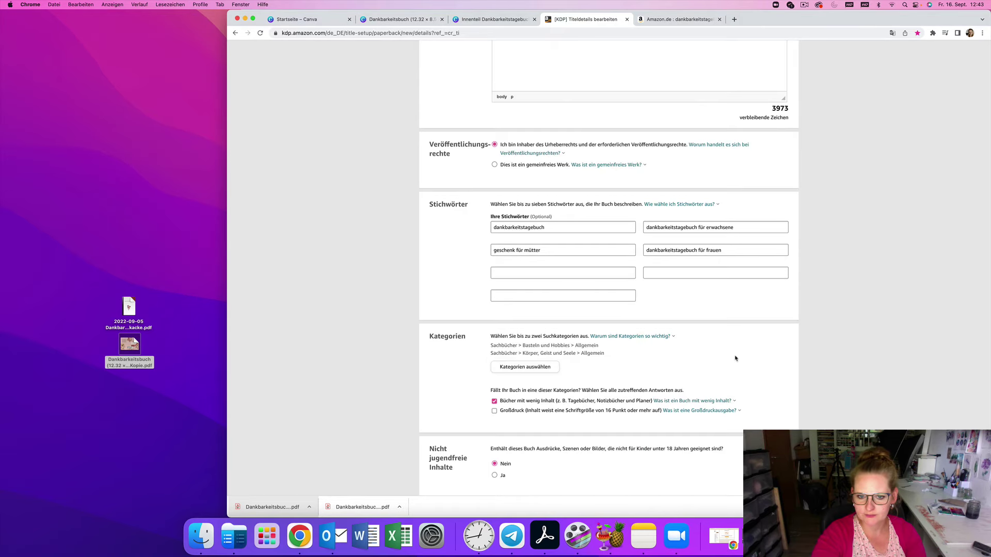
pyautogui.scroll(-5, 735, 358)
pyautogui.click(748, 362)
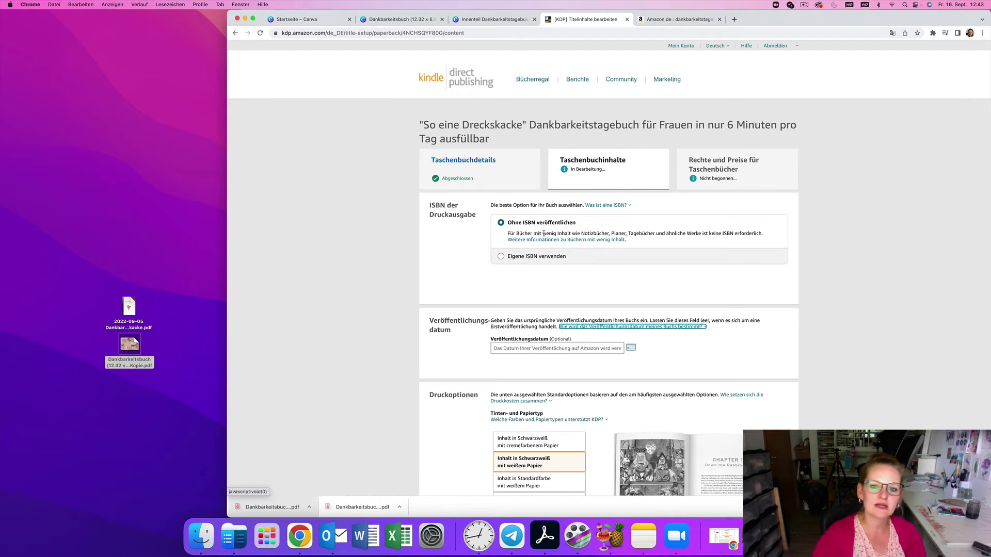
# - Review the ISBN explanation for low-content books, the optional publication date, and the ink and paper type options
pyautogui.moveTo(542, 233); pyautogui.dragTo(626, 233)
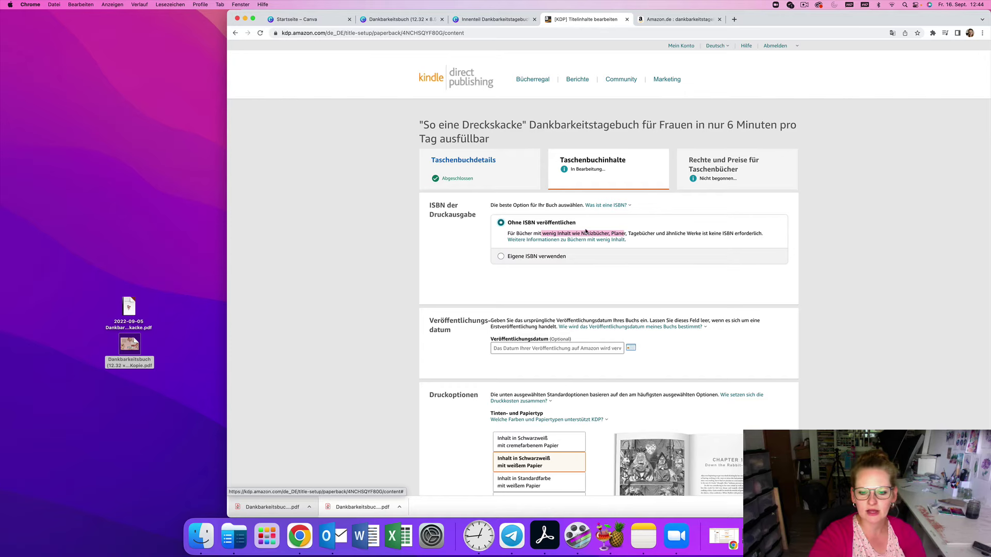
pyautogui.click(469, 259)
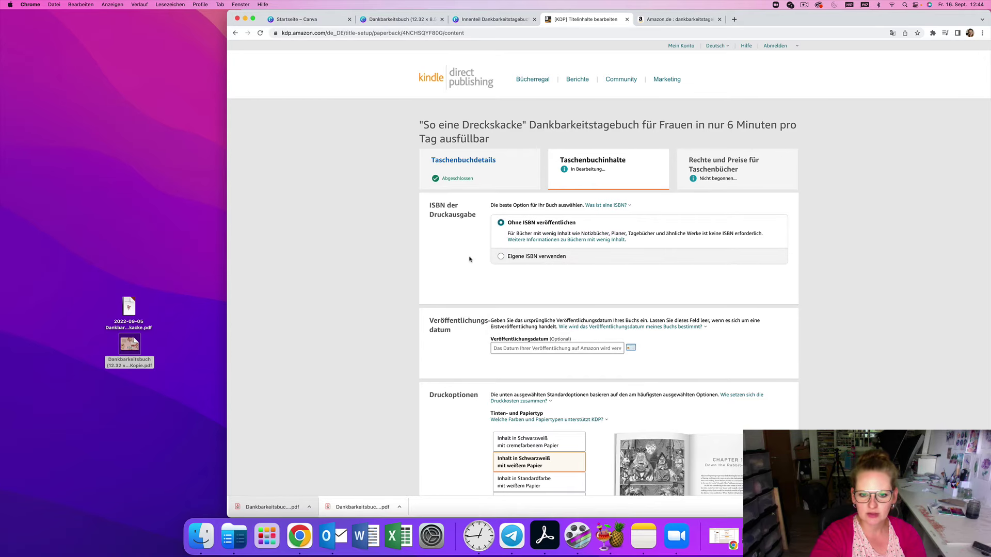
pyautogui.scroll(-5, 469, 259)
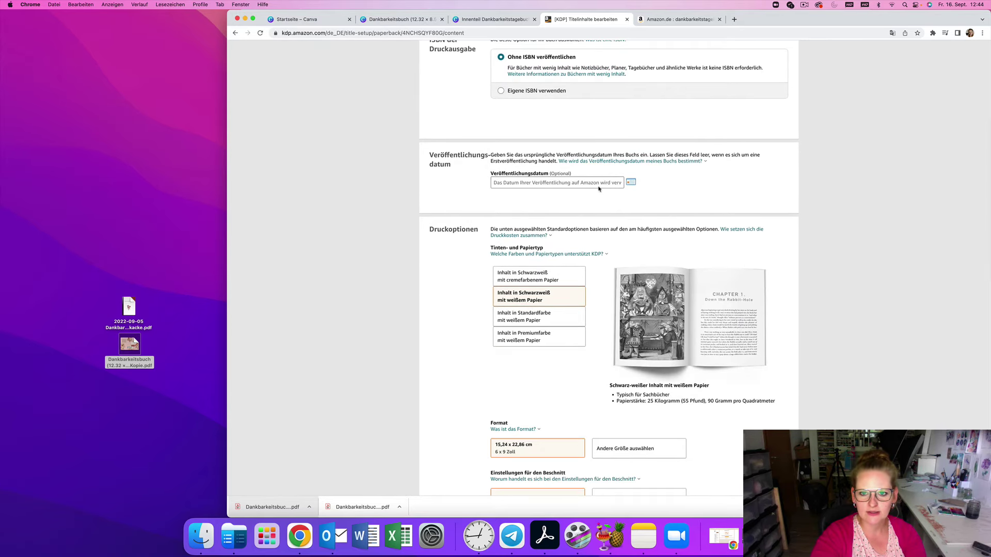
pyautogui.scroll(1, 600, 185)
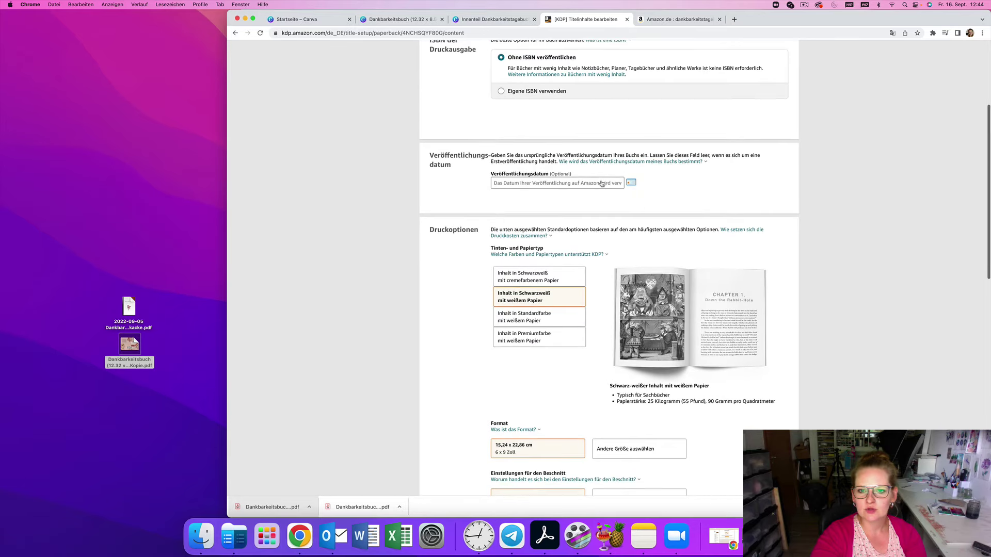
pyautogui.scroll(1, 601, 183)
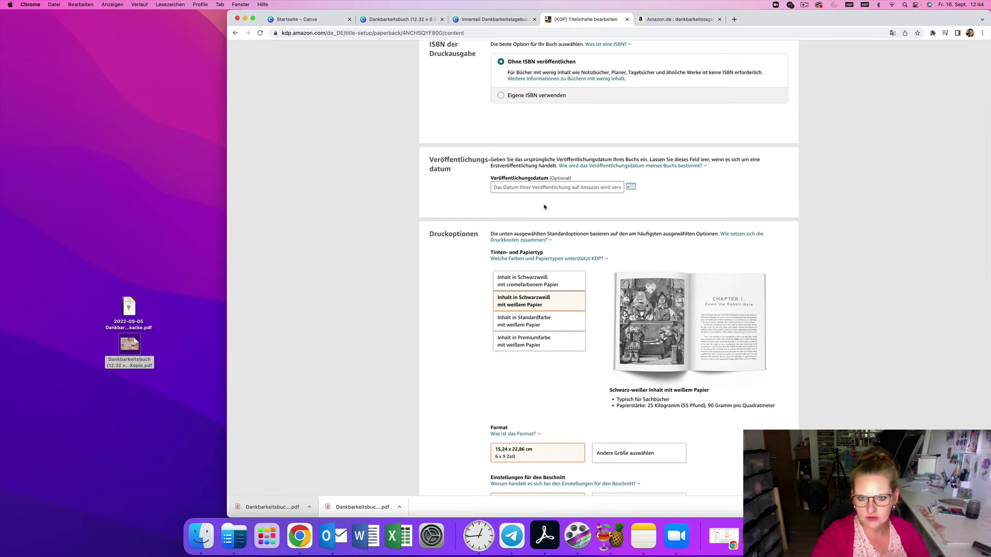
pyautogui.scroll(-5, 547, 207)
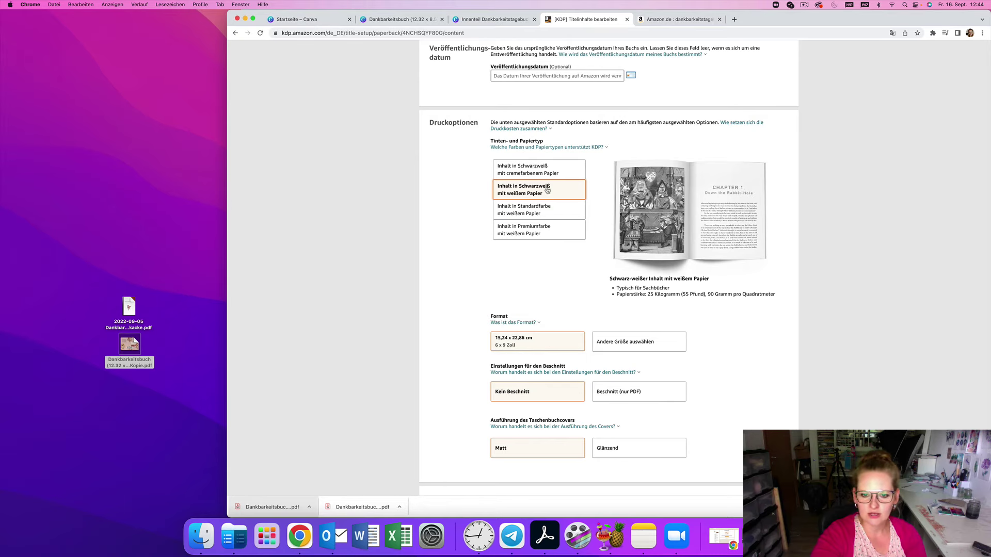
# - Define a custom book format with a width of 14,8 cm and a height of 21,0 cm
pyautogui.scroll(-5, 547, 190)
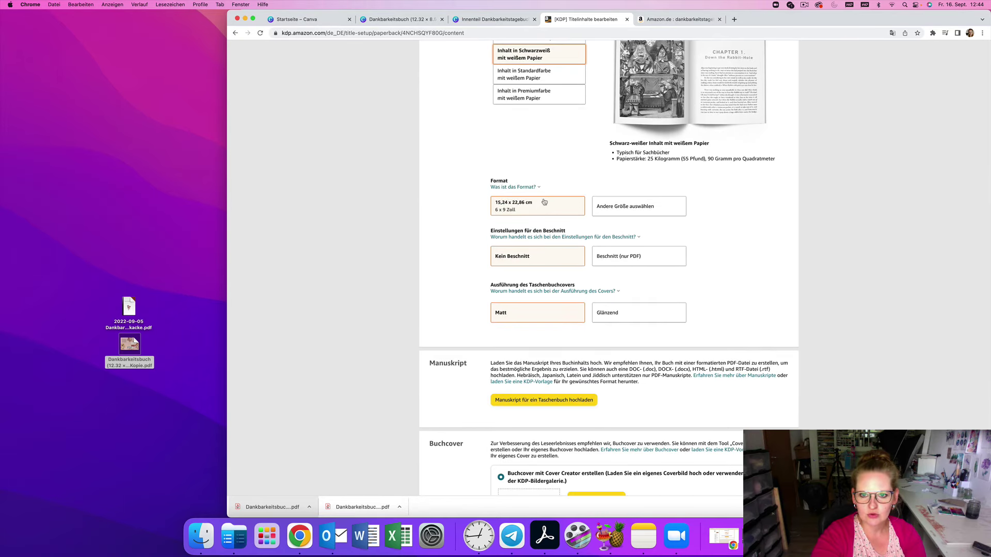
pyautogui.click(635, 205)
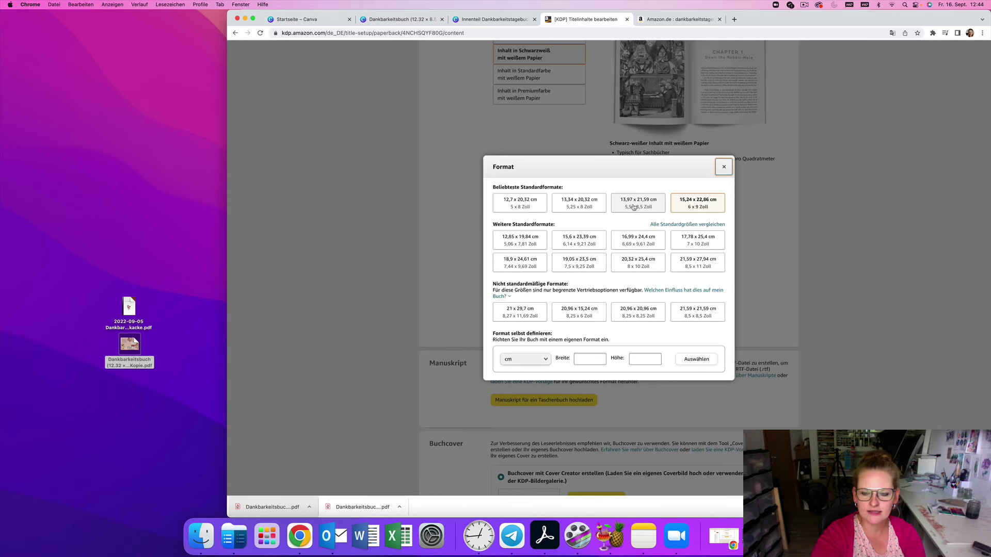
pyautogui.scroll(-4, 619, 258)
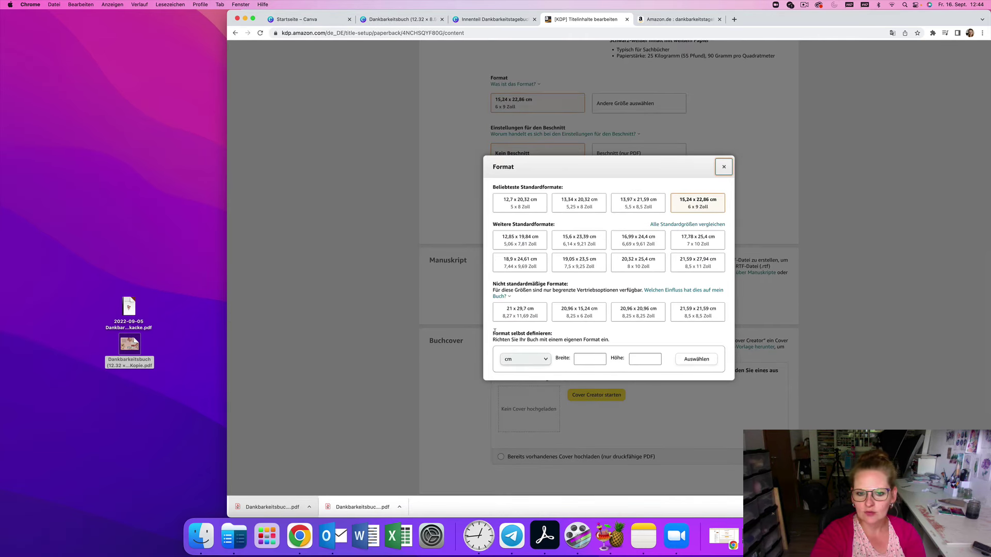
pyautogui.moveTo(493, 334); pyautogui.dragTo(553, 338)
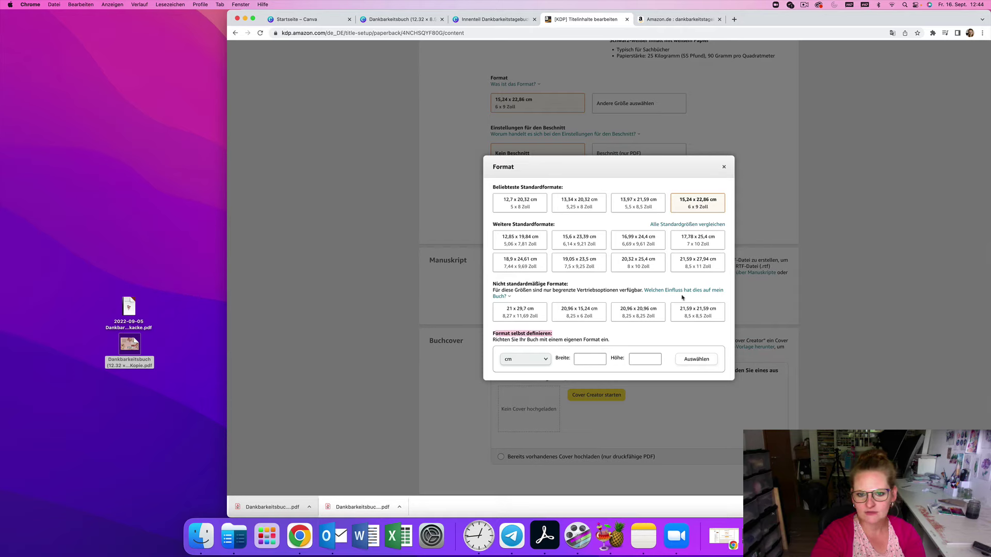
pyautogui.click(590, 357)
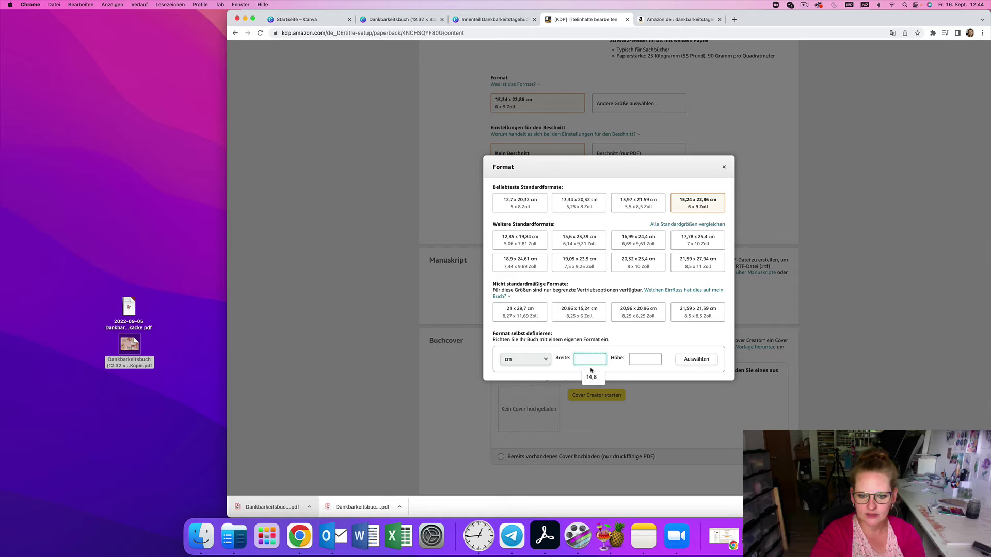
pyautogui.click(590, 377)
pyautogui.click(645, 359)
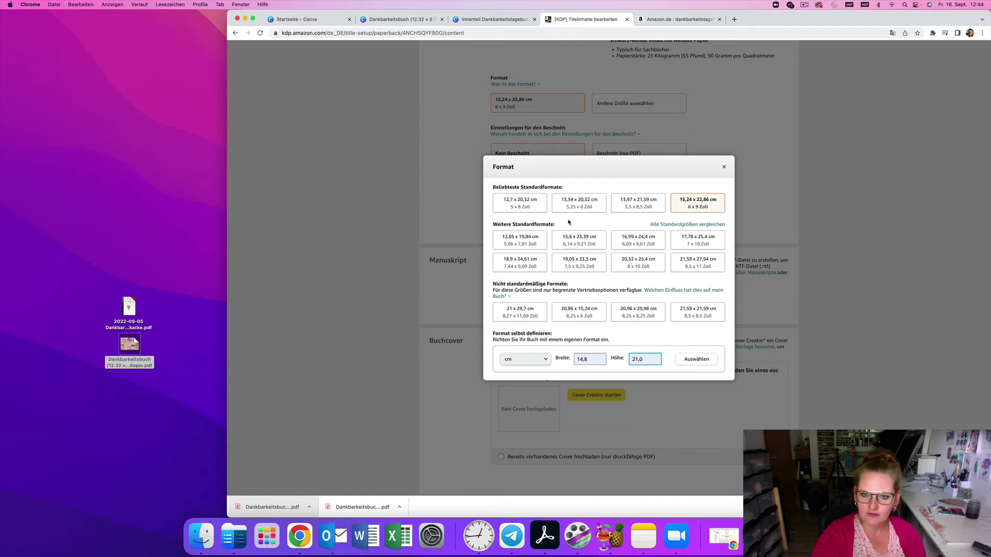
pyautogui.click(694, 361)
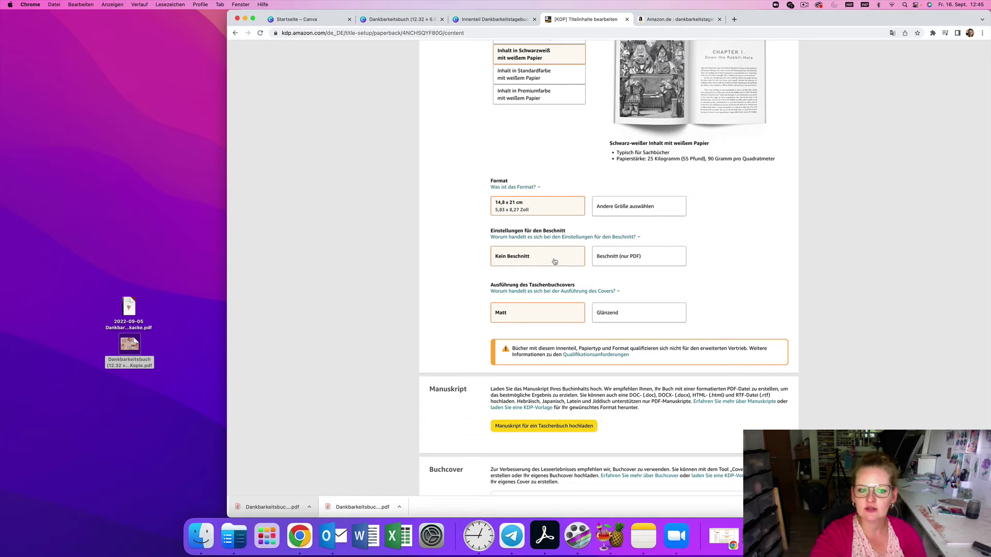
# - Try the Beschnitt (nur PDF) setting, switch back to Kein Beschnitt, and consult the explanation of the cover finish
pyautogui.click(635, 258)
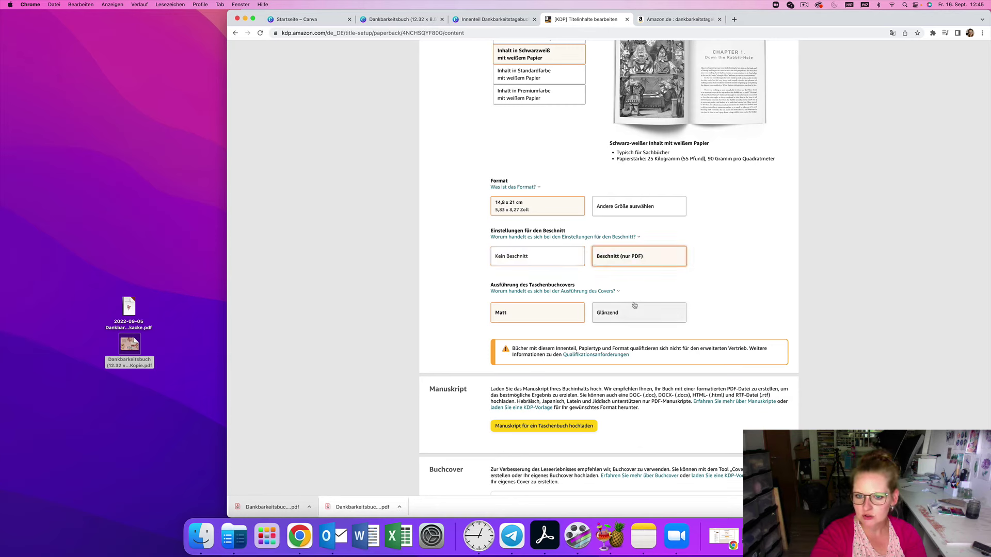
pyautogui.click(561, 259)
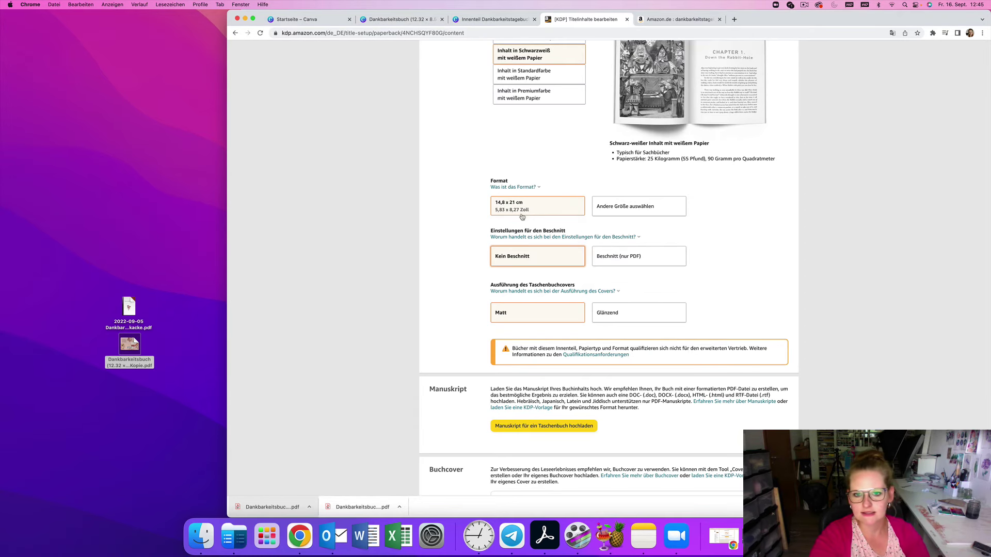
pyautogui.scroll(-2, 542, 259)
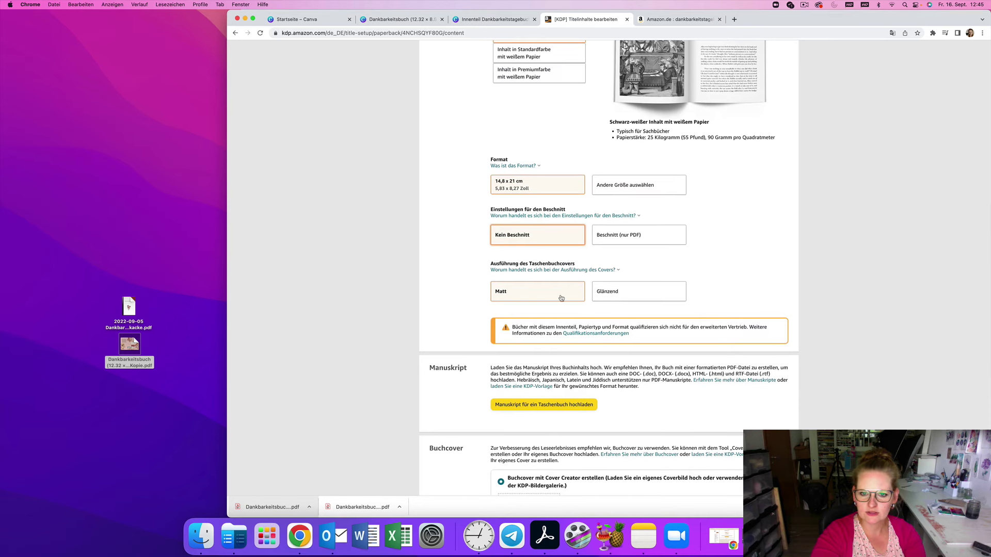
pyautogui.click(553, 270)
pyautogui.click(740, 306)
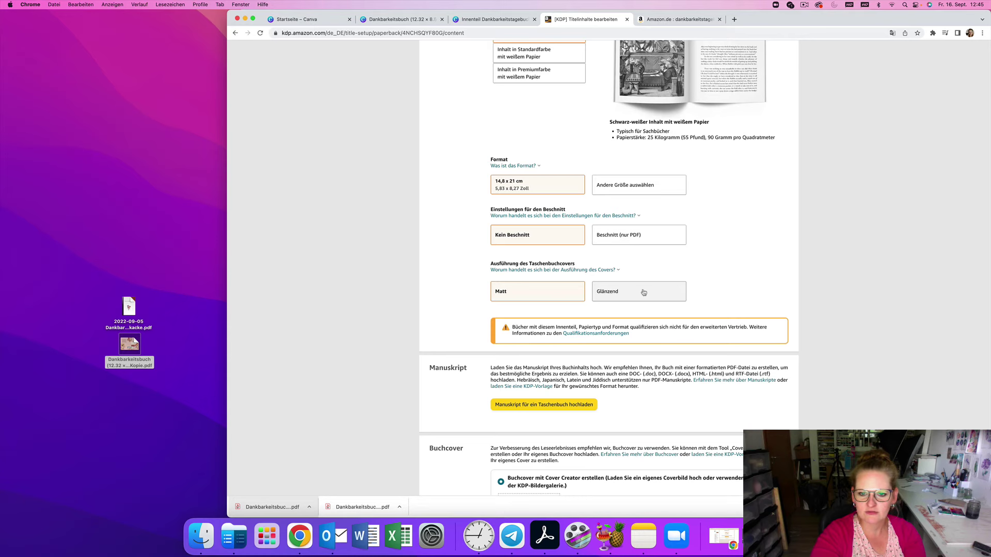
# - Upload 2022-09-05 Dankbarkeitstagebuch Dreckskacke.pdf as the paperback manuscript
pyautogui.scroll(-5, 643, 292)
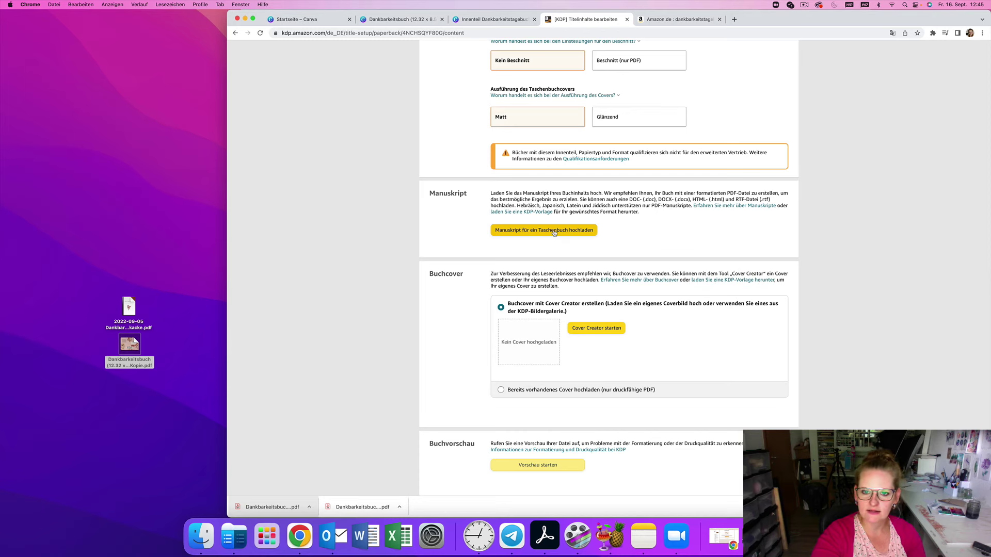
pyautogui.click(554, 232)
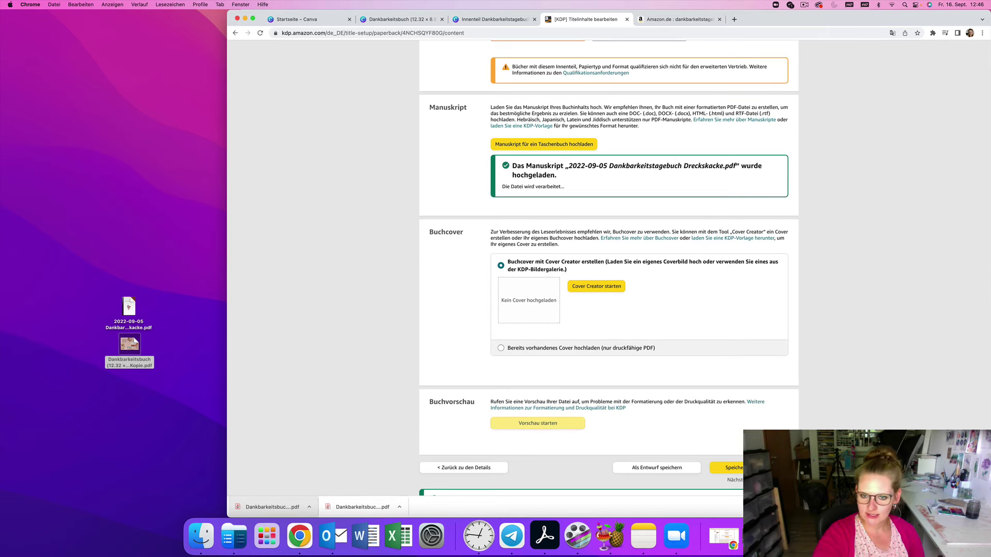
# - Switch the book cover to an existing print-ready PDF and upload the Dankbarkeitsbuch cover PDF from the Schreibtisch folder
pyautogui.click(514, 349)
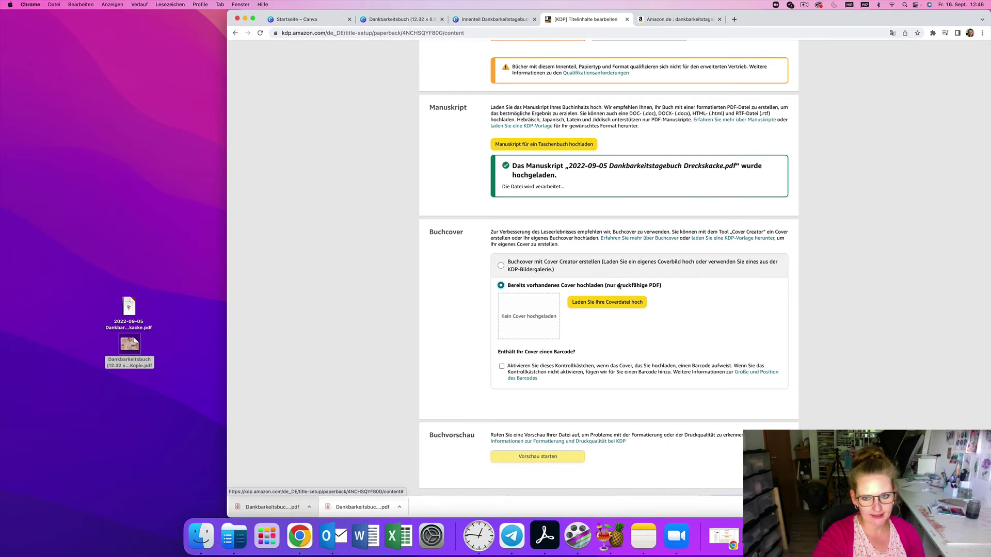
pyautogui.click(588, 299)
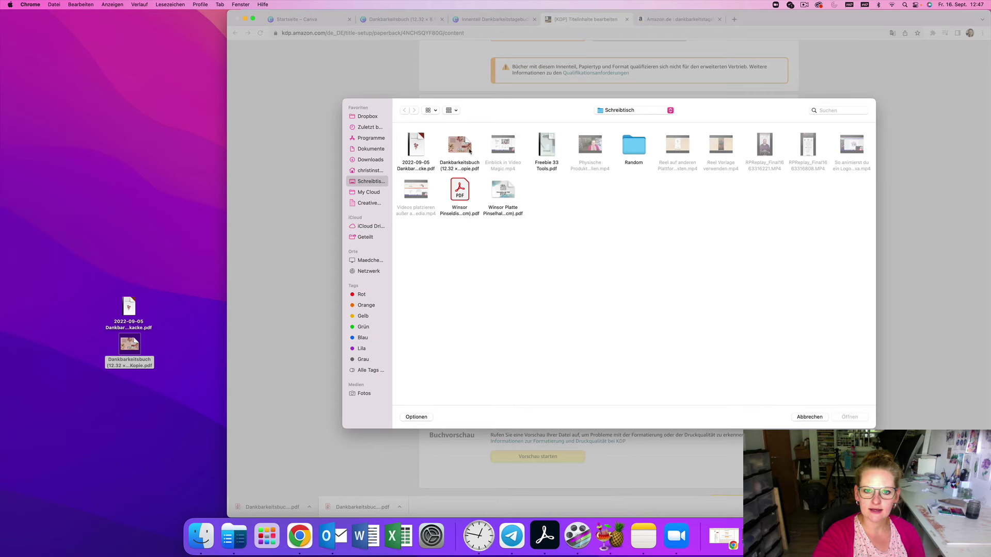
pyautogui.click(469, 148)
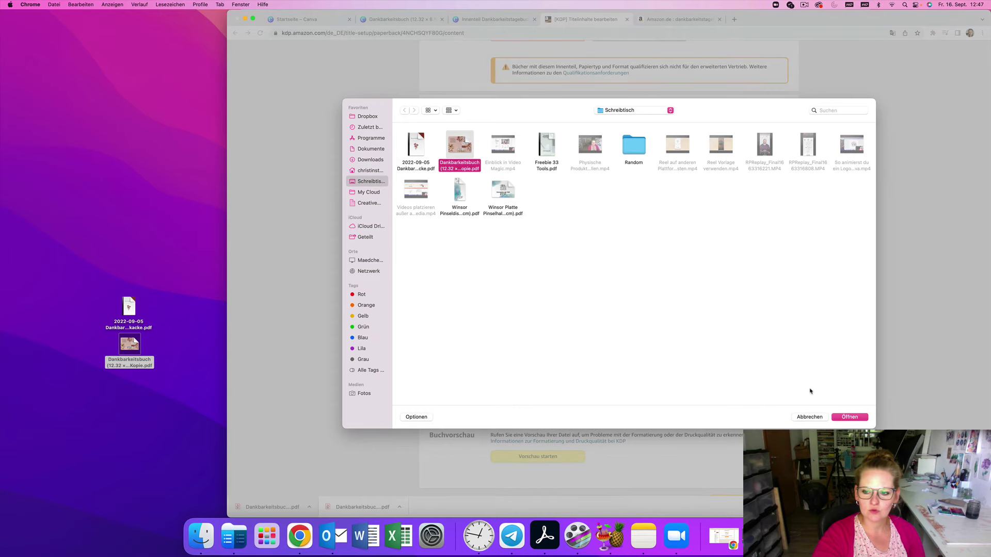
pyautogui.click(843, 418)
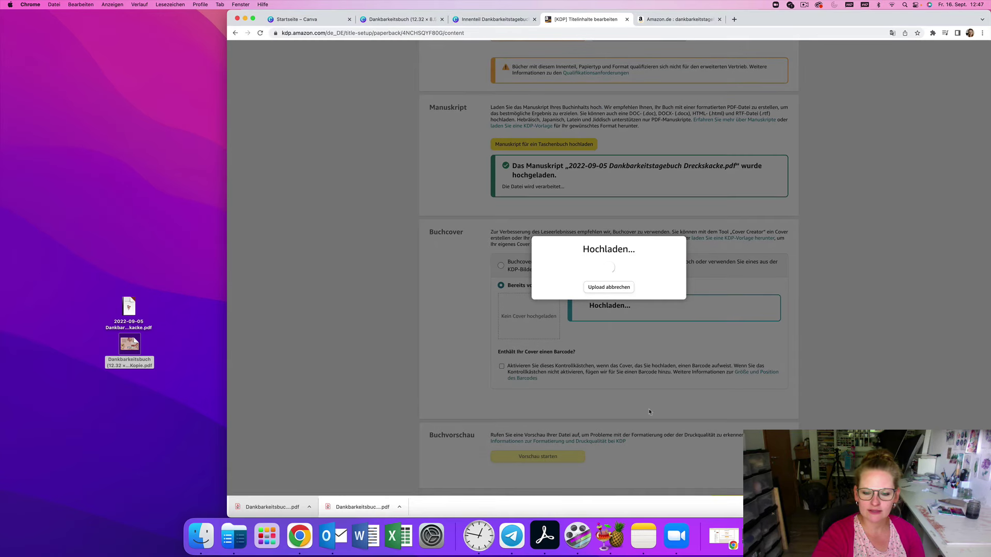